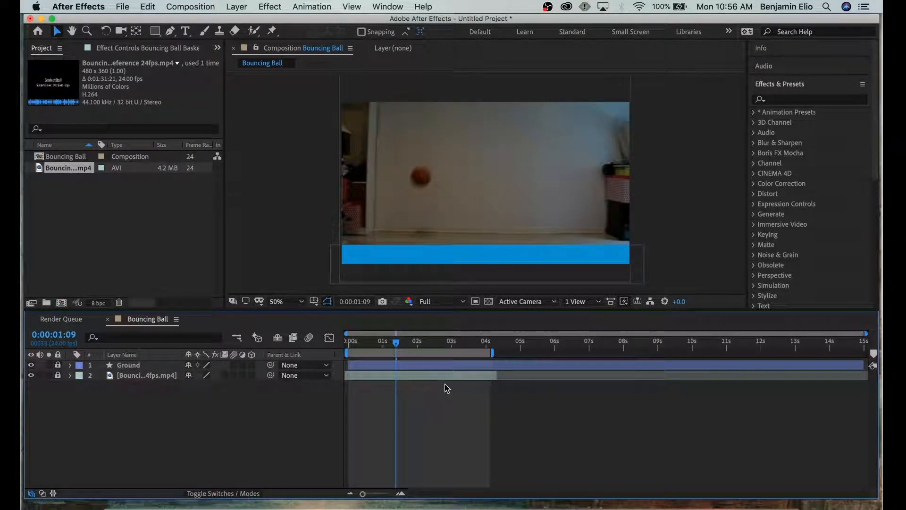
# Activate the Ellipse tool and set its shape fill color to muted green, 83BD61
pyautogui.click(154, 33)
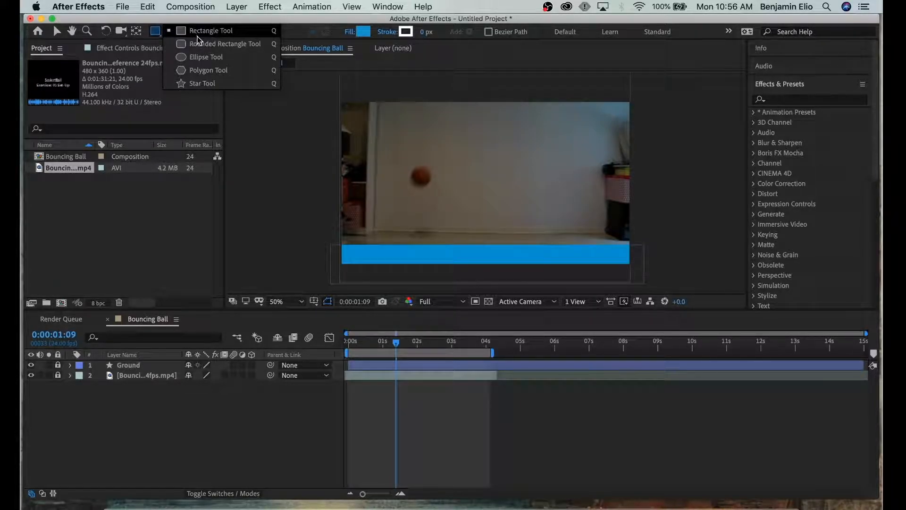
pyautogui.click(197, 57)
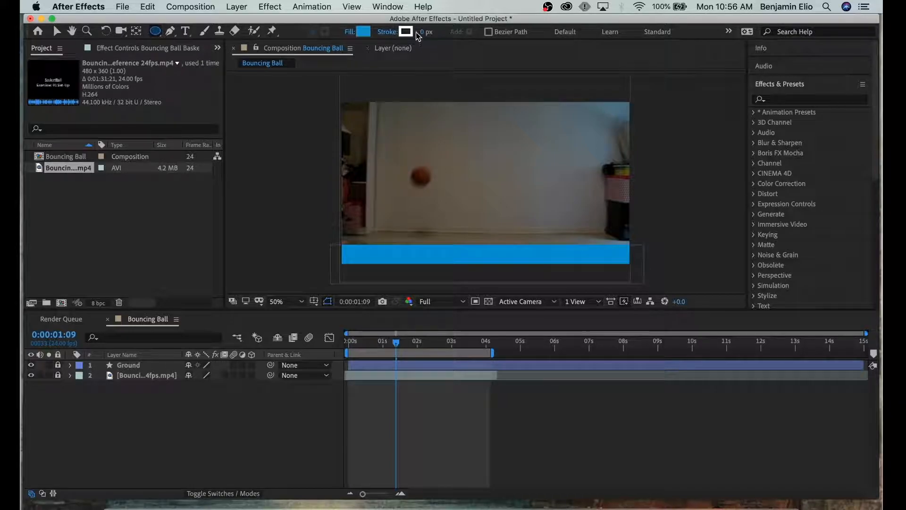
pyautogui.click(366, 33)
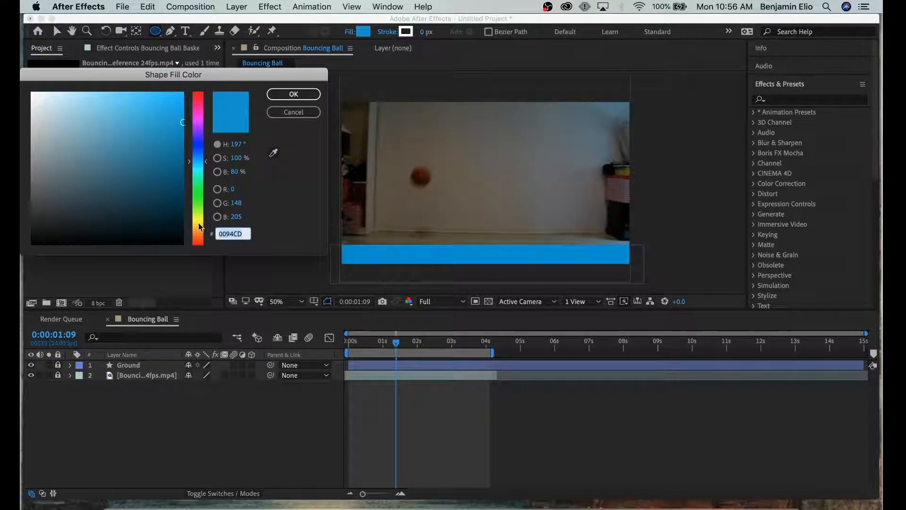
pyautogui.click(198, 203)
pyautogui.moveTo(171, 107); pyautogui.dragTo(131, 102)
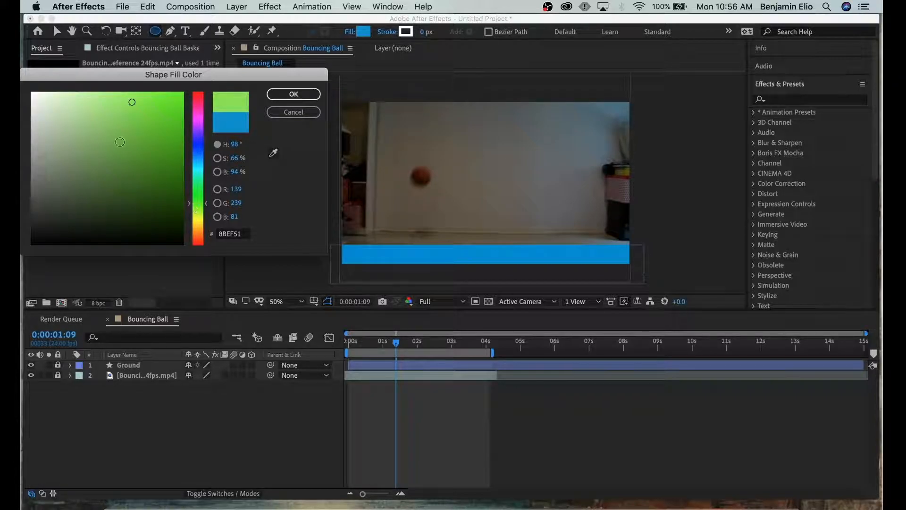
pyautogui.moveTo(114, 132)
pyautogui.mouseDown()
pyautogui.moveTo(108, 139)
pyautogui.moveTo(114, 120)
pyautogui.mouseUp()
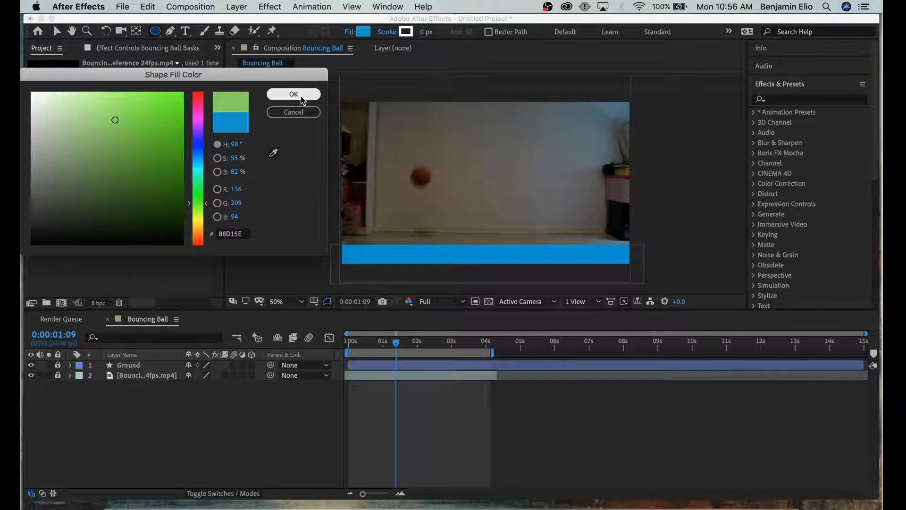
pyautogui.moveTo(117, 180)
pyautogui.mouseDown()
pyautogui.moveTo(109, 156)
pyautogui.moveTo(116, 114)
pyautogui.moveTo(114, 132)
pyautogui.moveTo(105, 132)
pyautogui.mouseUp()
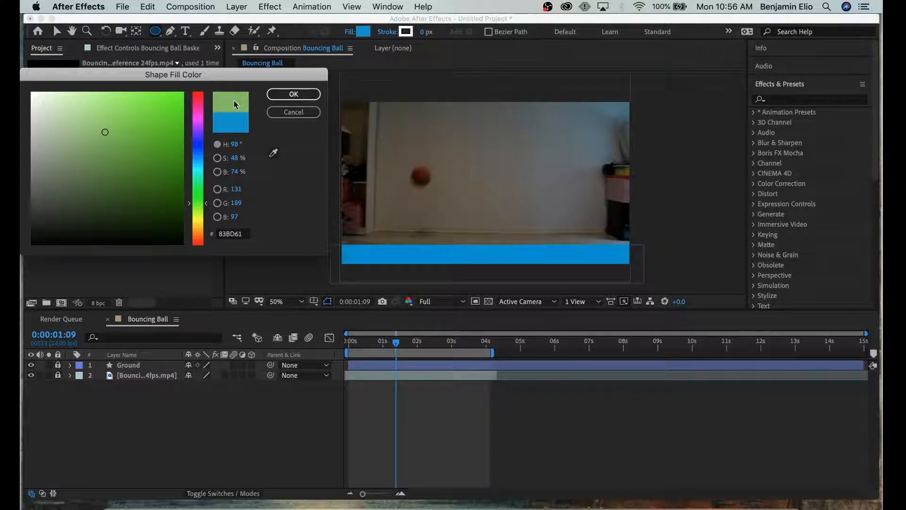
pyautogui.click(279, 94)
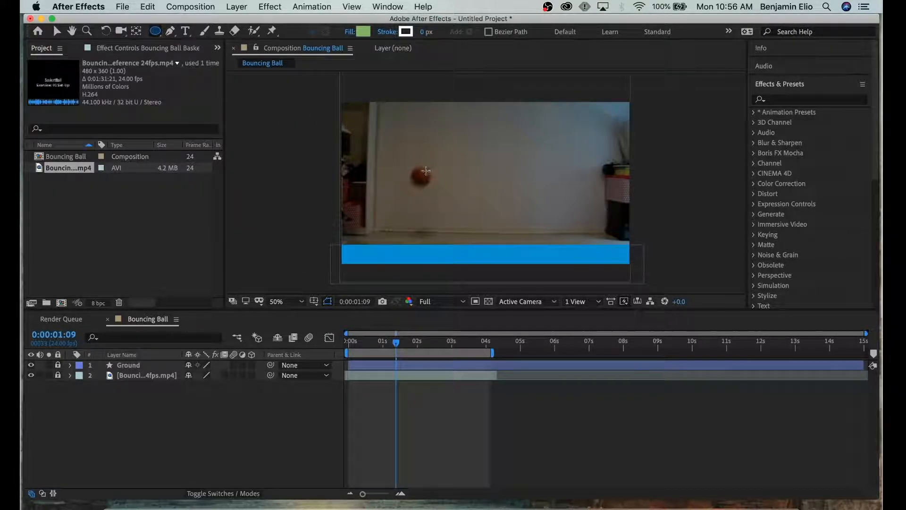
# Draw a perfect circle over the basketball in the reference footage, roughly matching the ball's size, as a new shape layer
pyautogui.moveTo(412, 168); pyautogui.dragTo(435, 193)
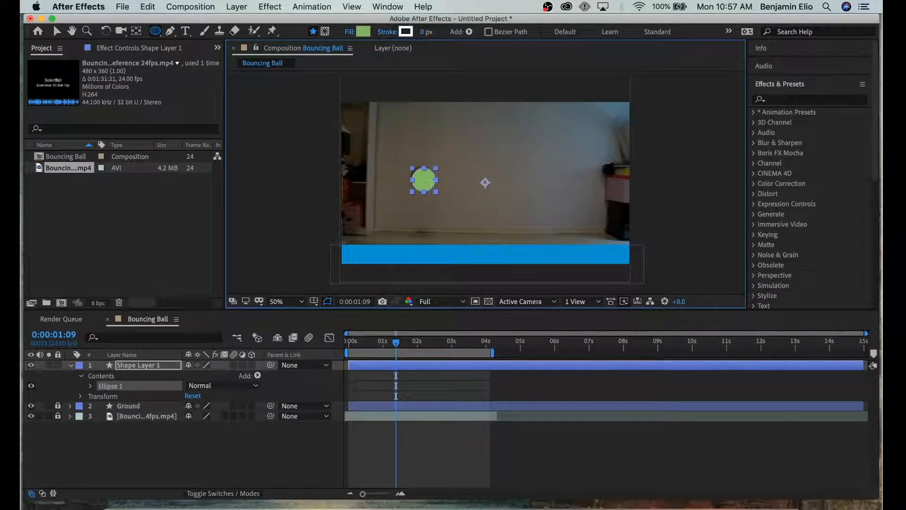
pyautogui.scroll(2, 430, 183)
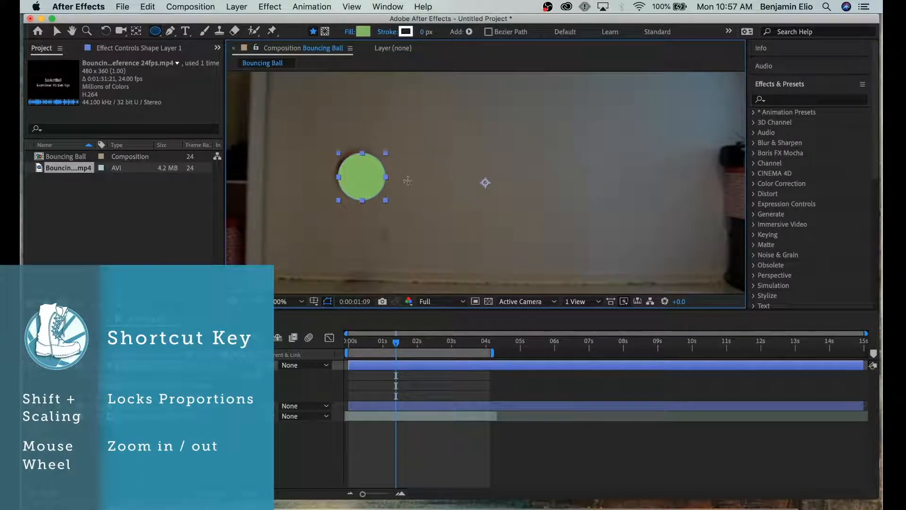
pyautogui.scroll(2, 416, 181)
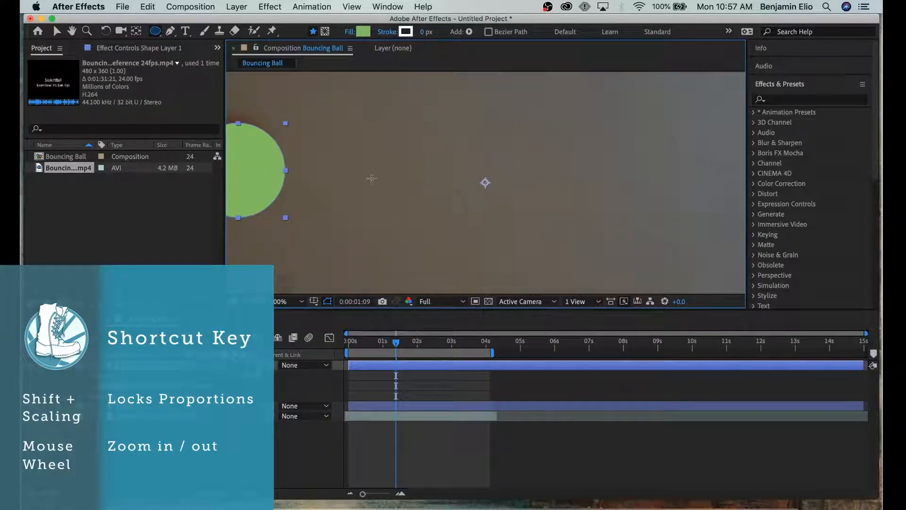
pyautogui.press('h')
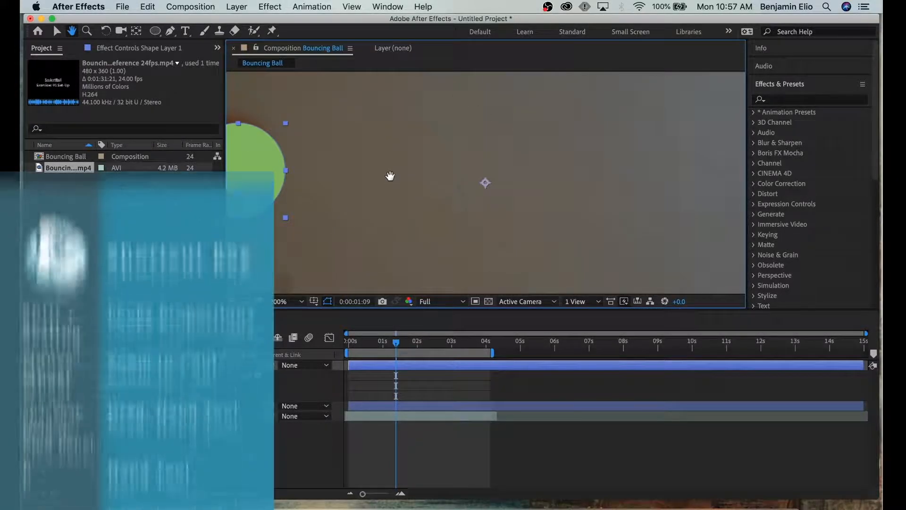
pyautogui.press('space')
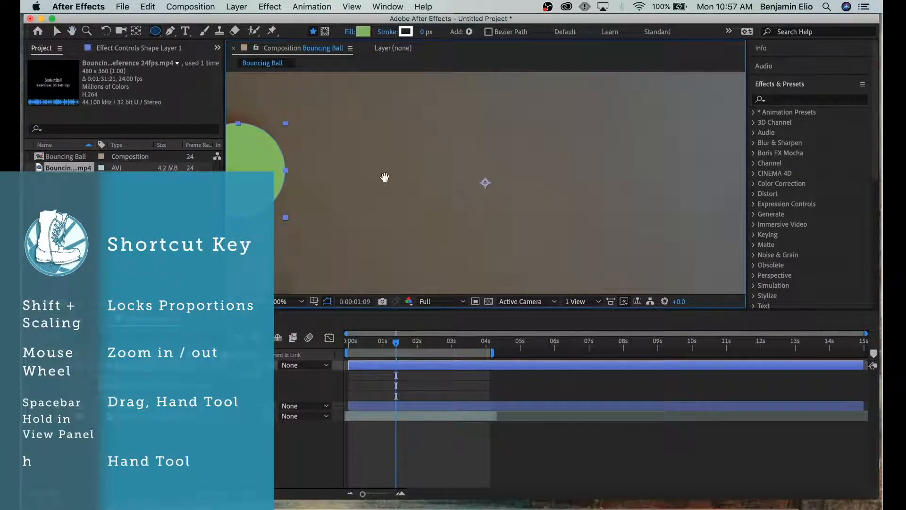
pyautogui.press('space')
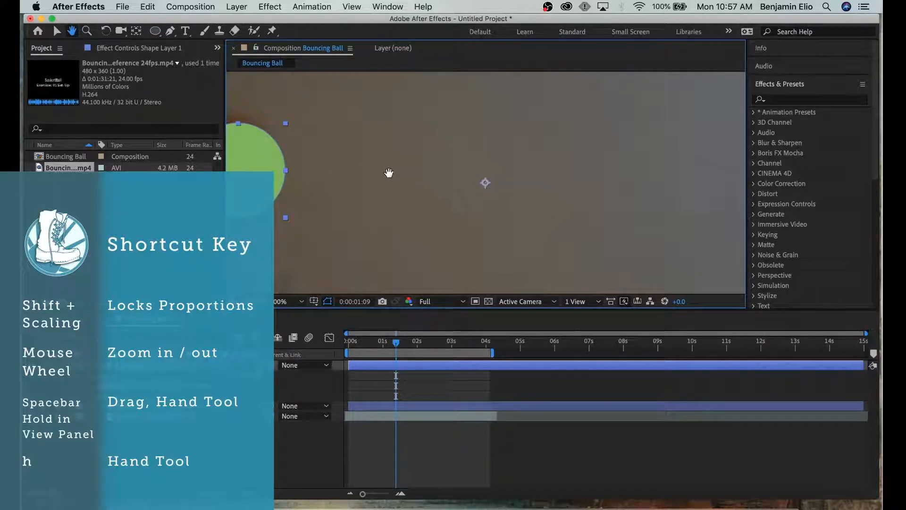
pyautogui.press('v')
pyautogui.press('space')
pyautogui.press('space')
pyautogui.press('space')
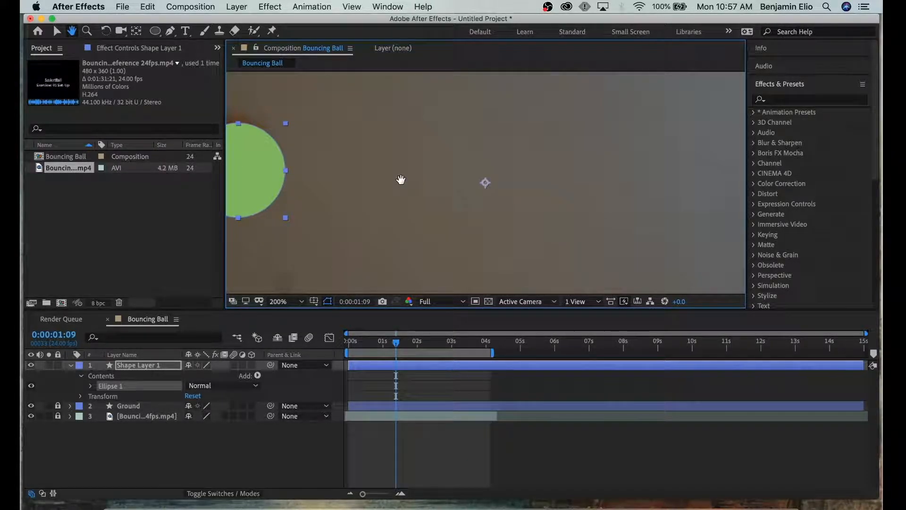
pyautogui.press('space')
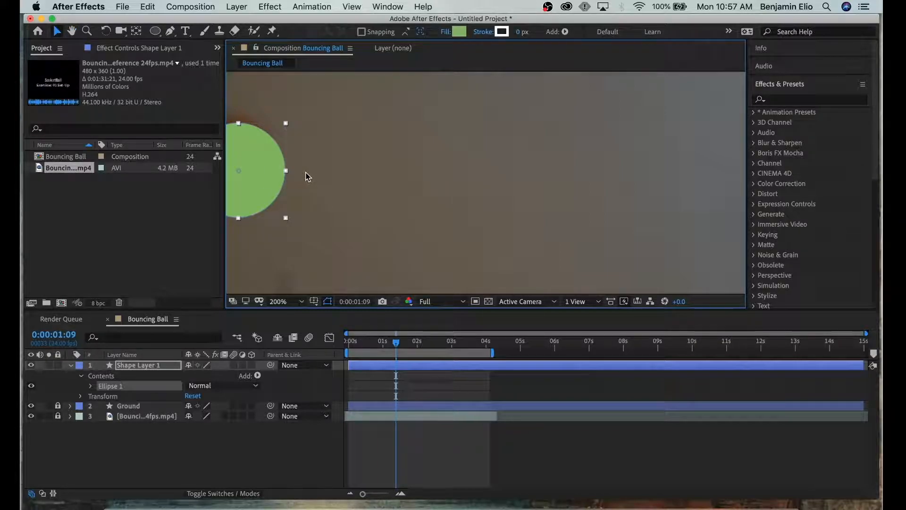
# Preview the basketball footage behind the green circle, and return the current time to 0:00:01:09
pyautogui.click(392, 228)
pyautogui.press('space')
pyautogui.press('space')
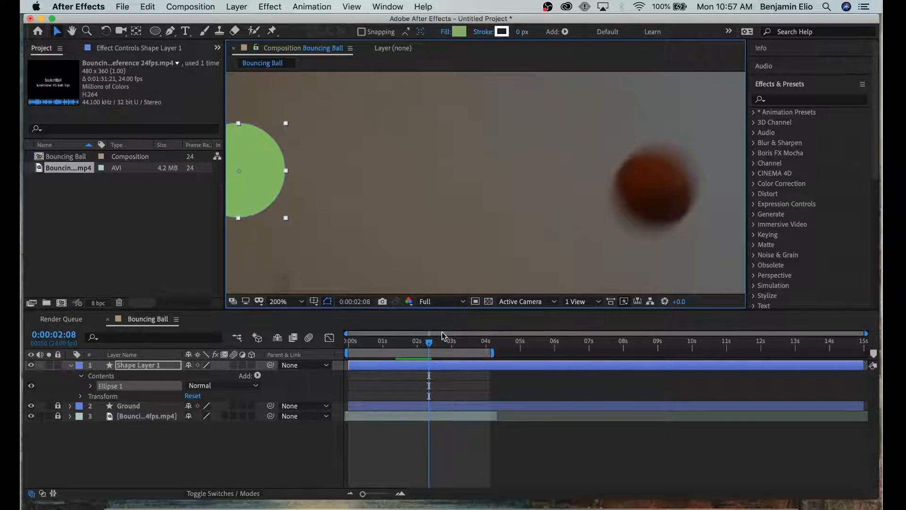
pyautogui.moveTo(410, 342); pyautogui.dragTo(400, 342)
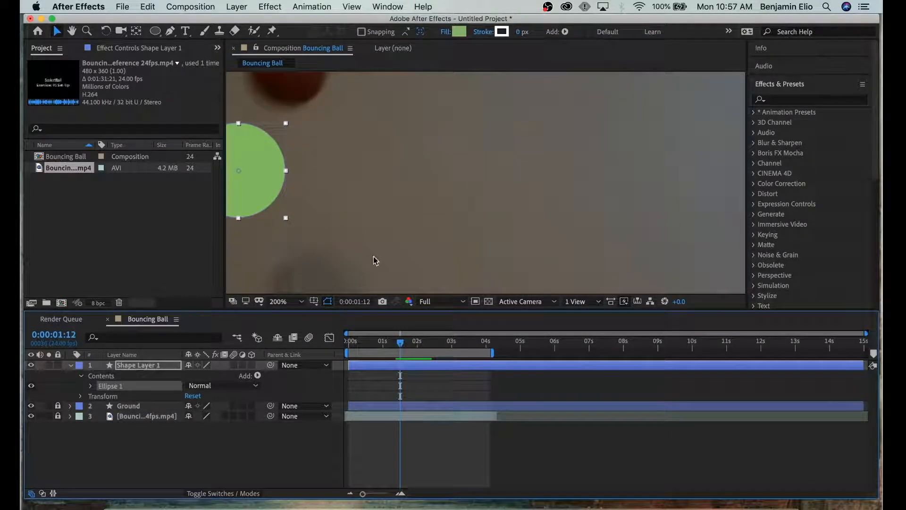
pyautogui.press('space')
pyautogui.moveTo(335, 183); pyautogui.dragTo(378, 167)
pyautogui.scroll(-2, 433, 182)
pyautogui.scroll(4, 434, 183)
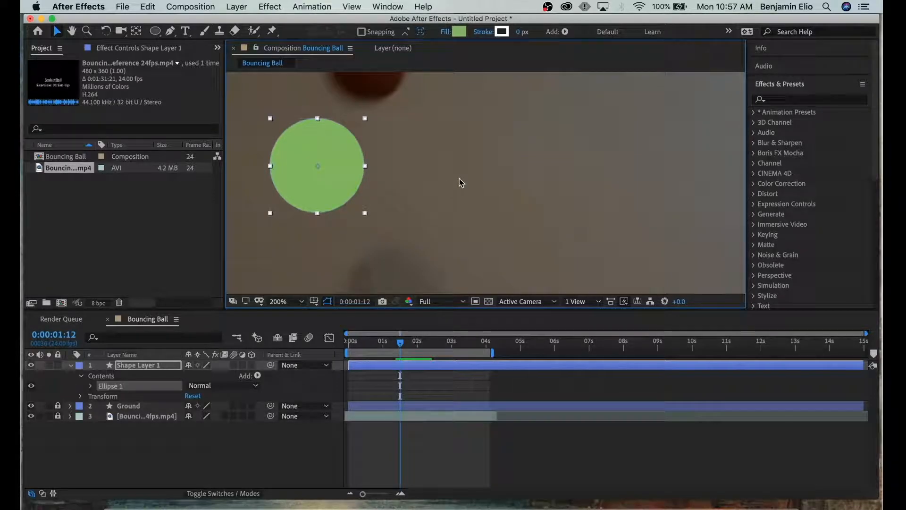
pyautogui.press('space')
pyautogui.moveTo(491, 184)
pyautogui.mouseDown()
pyautogui.moveTo(388, 168)
pyautogui.moveTo(488, 184)
pyautogui.moveTo(471, 186)
pyautogui.moveTo(531, 160)
pyautogui.moveTo(466, 157)
pyautogui.moveTo(496, 140)
pyautogui.moveTo(497, 192)
pyautogui.moveTo(503, 174)
pyautogui.mouseUp()
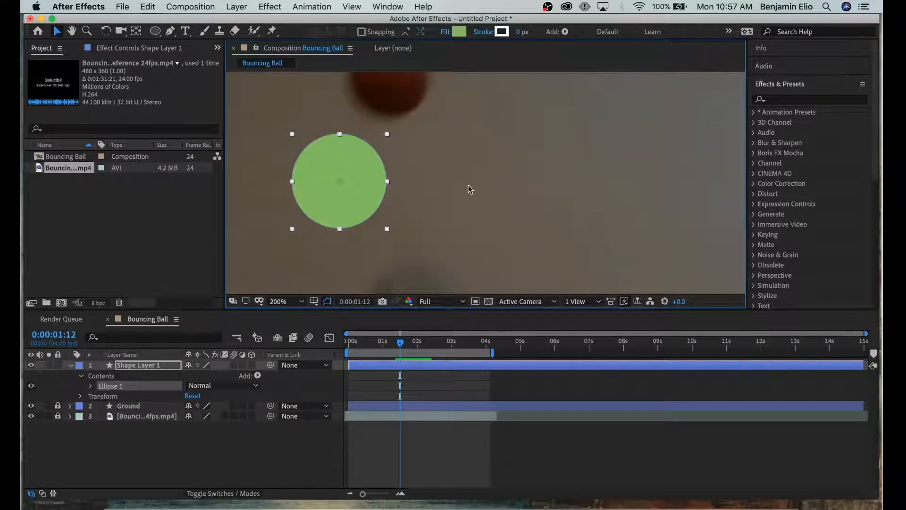
pyautogui.moveTo(399, 351)
pyautogui.mouseDown()
pyautogui.moveTo(410, 352)
pyautogui.moveTo(395, 352)
pyautogui.mouseUp()
pyautogui.click(353, 211)
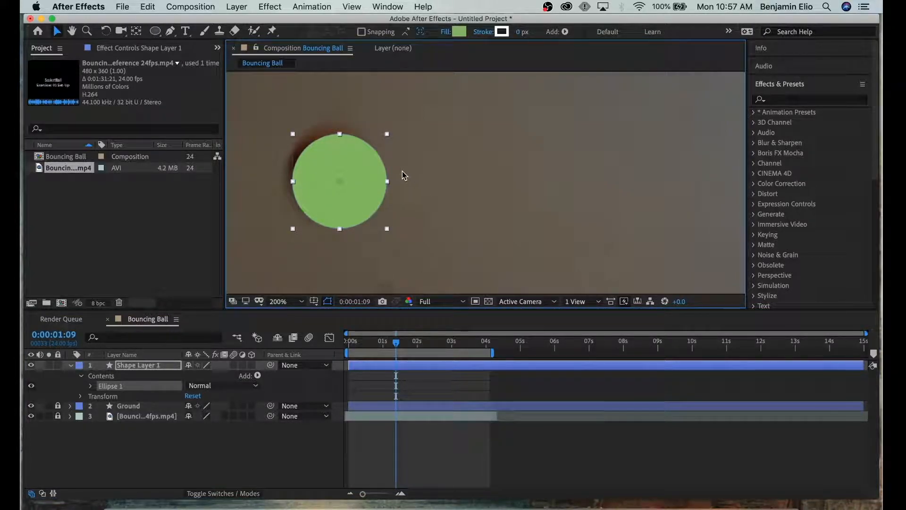
# Add a second, slightly smaller green circle to Shape Layer 1, in the empty area right of the first circle
pyautogui.click(414, 374)
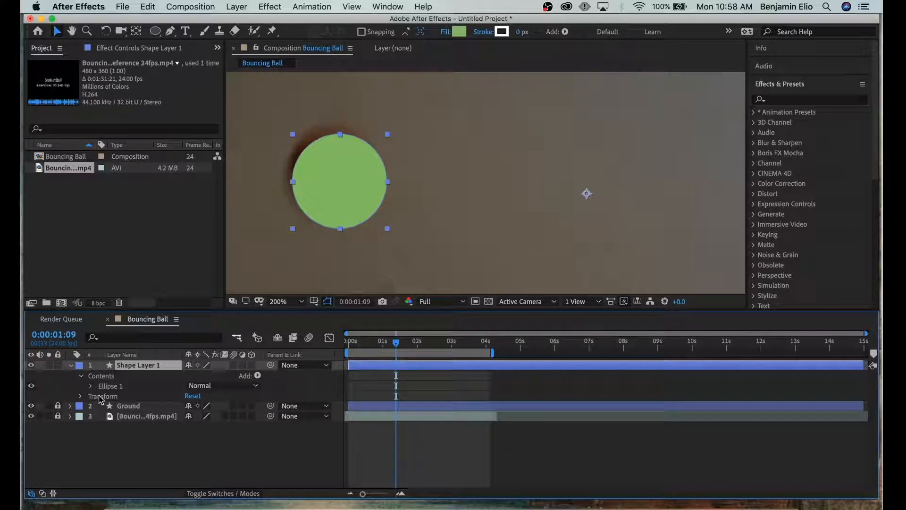
pyautogui.click(81, 380)
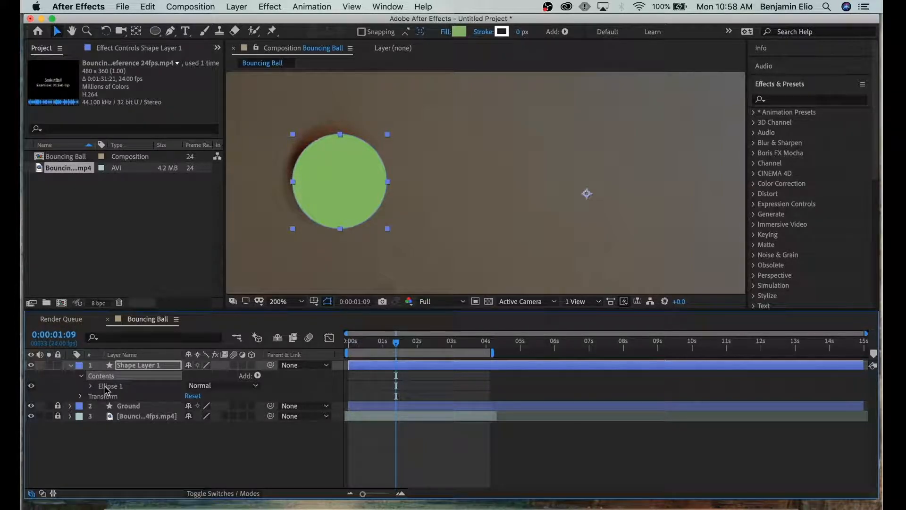
pyautogui.click(101, 385)
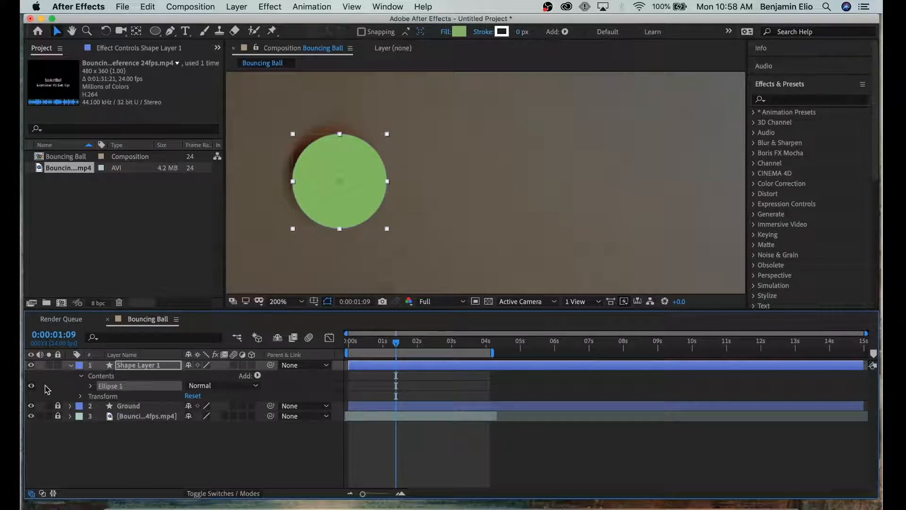
pyautogui.click(359, 366)
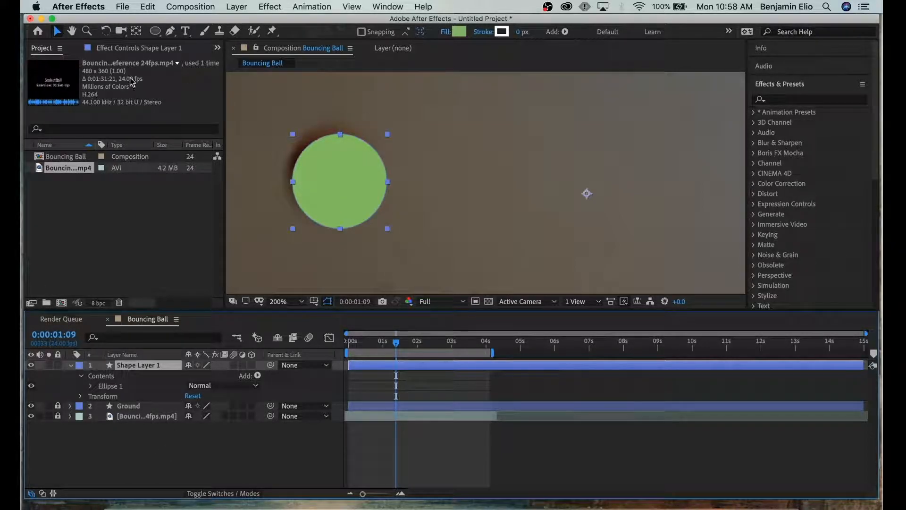
pyautogui.click(156, 31)
pyautogui.moveTo(456, 152); pyautogui.dragTo(522, 241)
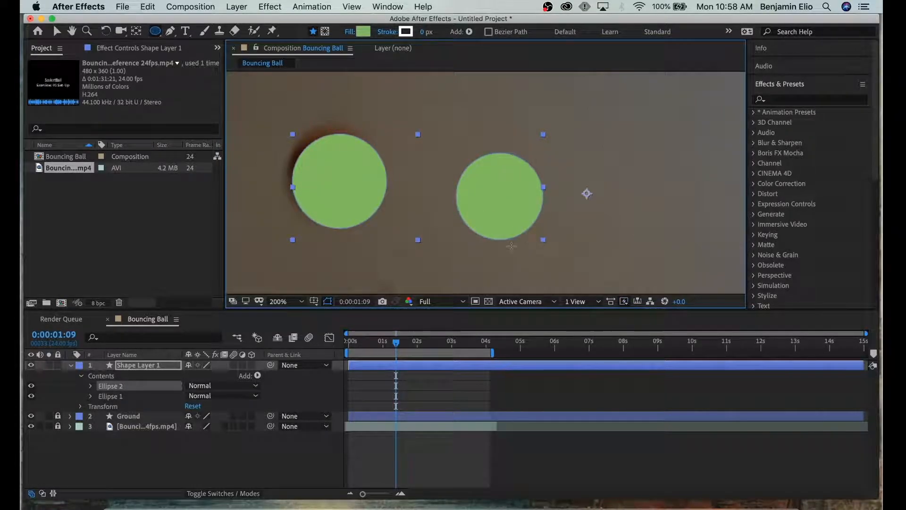
# Compare the Ellipse 1 and Ellipse 2 groups with the shared Transform group in Shape Layer 1
pyautogui.click(113, 396)
pyautogui.click(115, 387)
pyautogui.click(115, 396)
pyautogui.click(116, 387)
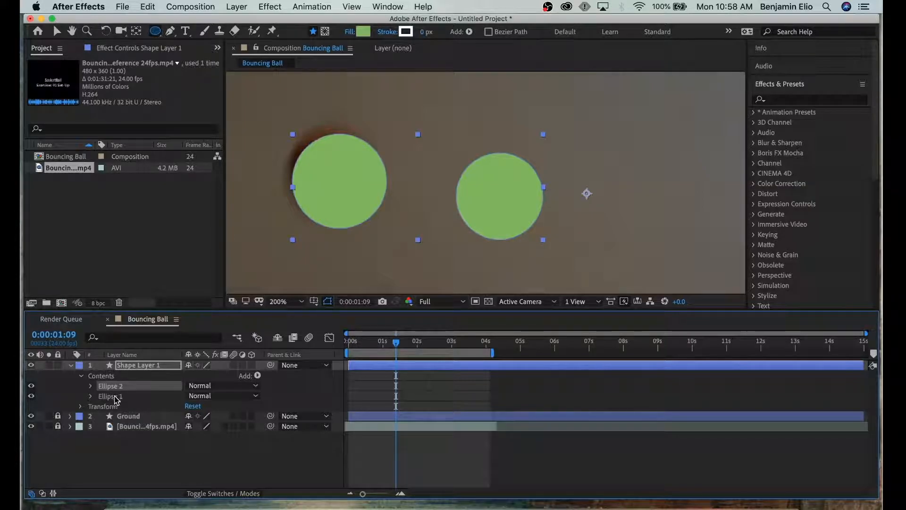
pyautogui.click(115, 397)
pyautogui.click(114, 406)
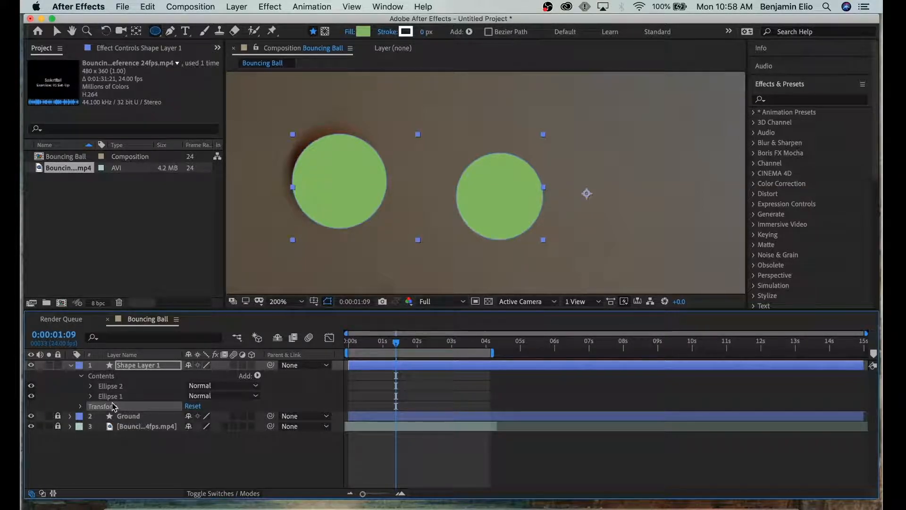
# Try scaling both circles together through Shape Layer 1's Transform Scale, and undo the change
pyautogui.click(82, 406)
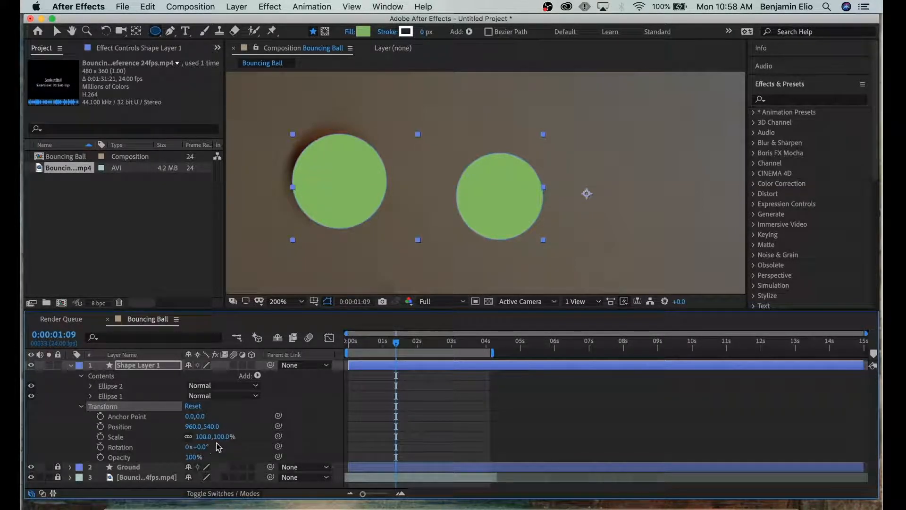
pyautogui.moveTo(204, 439)
pyautogui.mouseDown()
pyautogui.moveTo(181, 441)
pyautogui.moveTo(224, 442)
pyautogui.moveTo(158, 442)
pyautogui.moveTo(241, 444)
pyautogui.moveTo(220, 443)
pyautogui.mouseUp()
pyautogui.press('super+z')
# Move Ellipse 2 onto the larger circle and shrink it proportionally to about a third of that circle's diameter
pyautogui.click(118, 396)
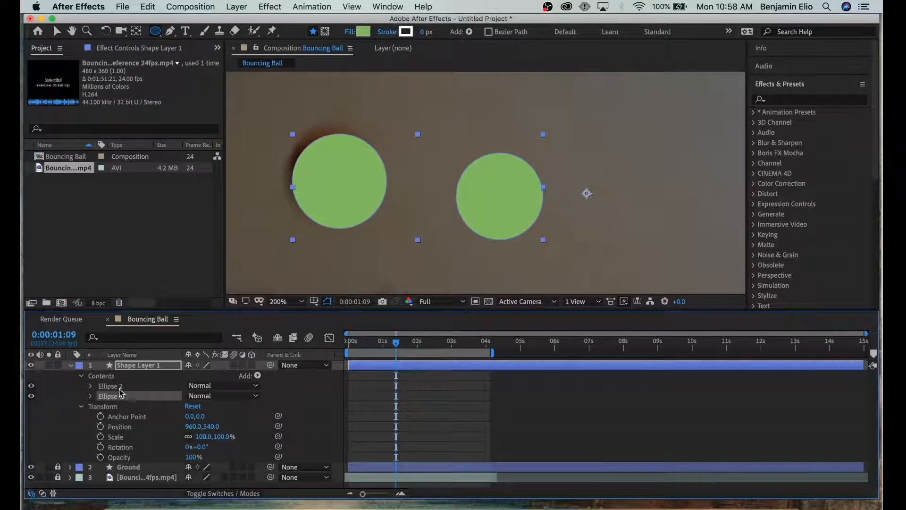
pyautogui.click(118, 386)
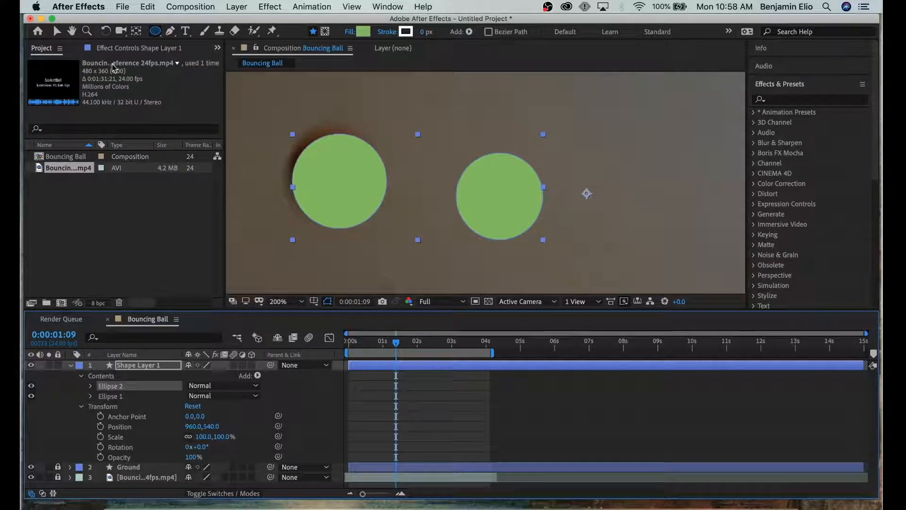
pyautogui.click(57, 31)
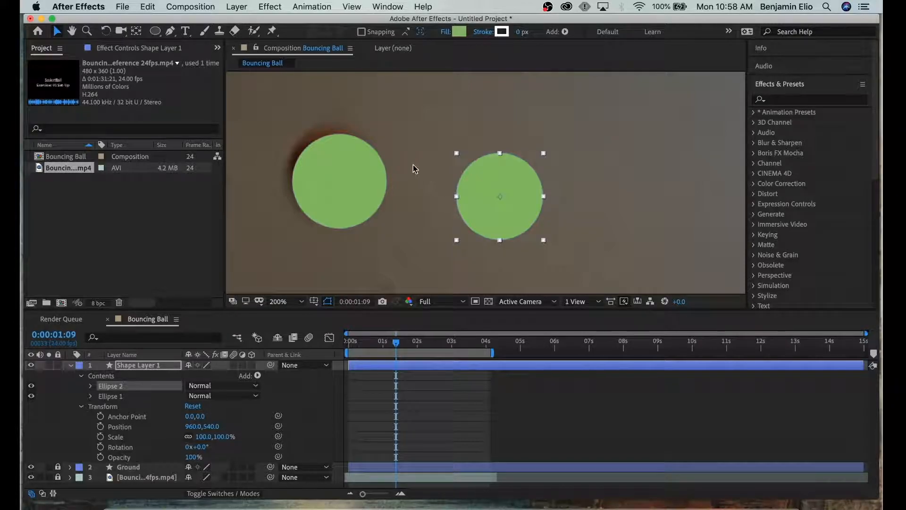
pyautogui.click(477, 174)
pyautogui.moveTo(477, 174); pyautogui.dragTo(316, 157)
pyautogui.moveTo(381, 224); pyautogui.dragTo(355, 196)
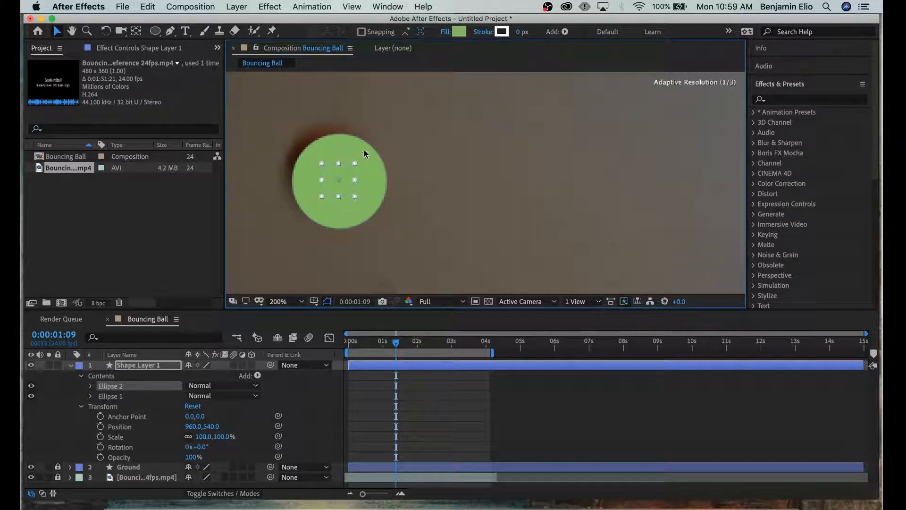
# Fill Ellipse 2 with dark green 45583A and place it at the upper-left edge of the larger circle
pyautogui.click(457, 30)
pyautogui.click(82, 190)
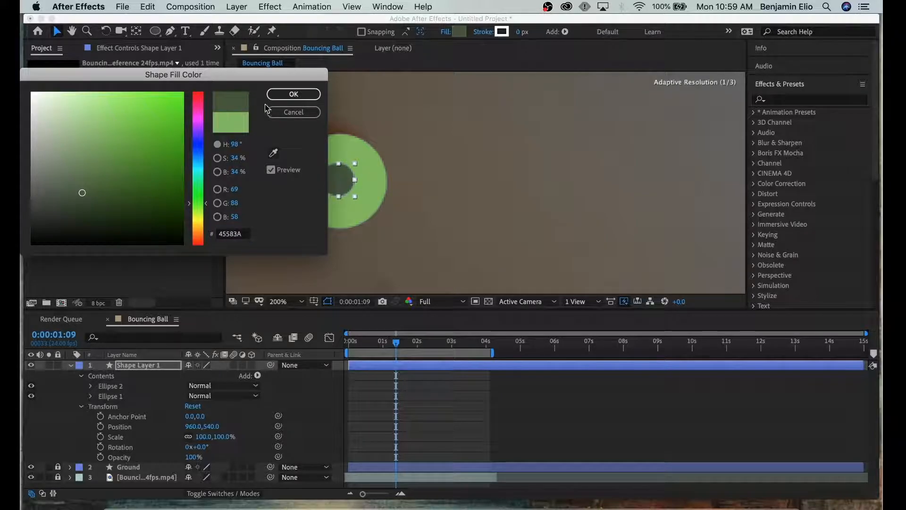
pyautogui.click(313, 94)
pyautogui.moveTo(340, 170); pyautogui.dragTo(322, 149)
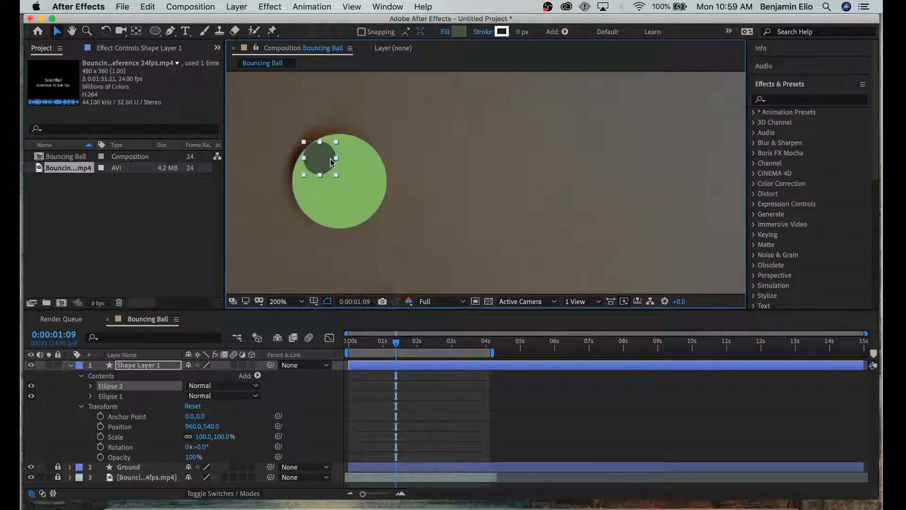
pyautogui.moveTo(327, 170); pyautogui.dragTo(316, 176)
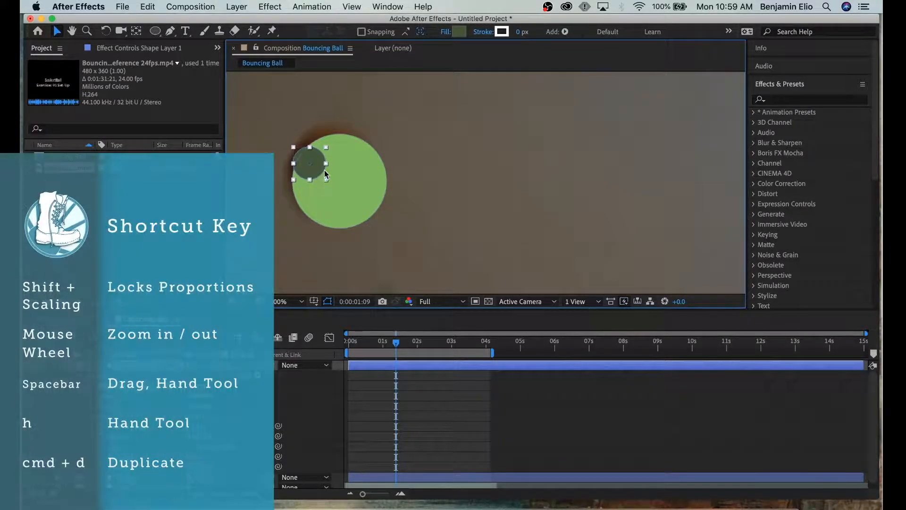
# Duplicate the dark green spot twice so the larger green circle carries three identical spots
pyautogui.moveTo(316, 169); pyautogui.dragTo(441, 211)
pyautogui.press('super+d')
pyautogui.press('super+d')
pyautogui.press('super+z')
pyautogui.doubleClick(324, 157)
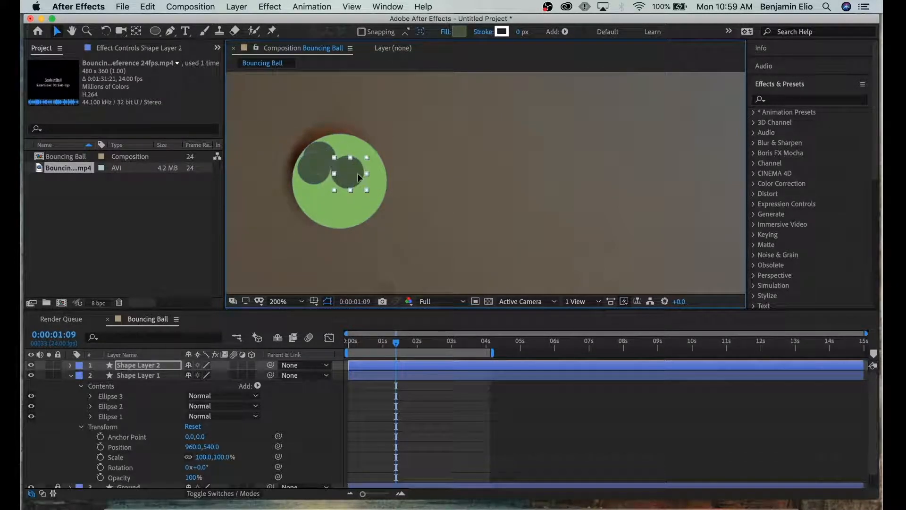
# Arrange the three dark spots in a triangle inside the green circle, two side by side above and one centred below
pyautogui.moveTo(358, 178); pyautogui.dragTo(355, 206)
pyautogui.click(322, 159)
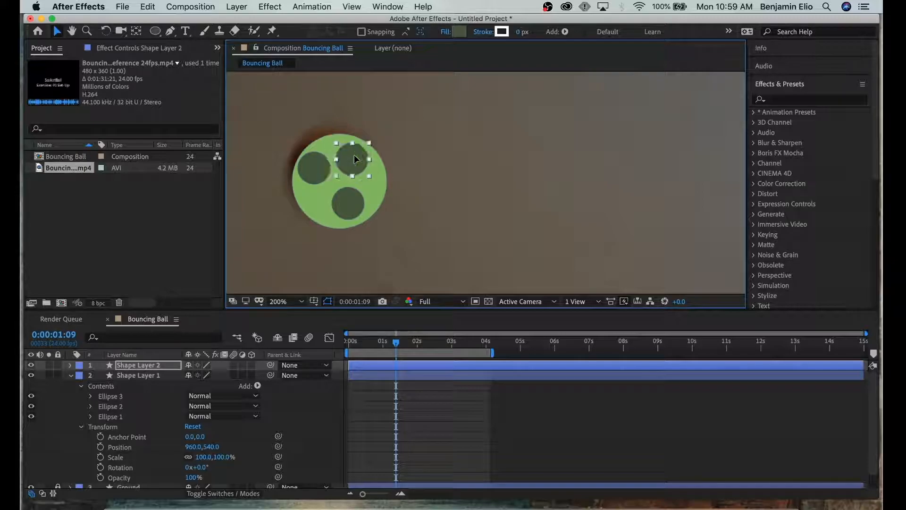
pyautogui.moveTo(355, 160); pyautogui.dragTo(357, 158)
pyautogui.moveTo(346, 202); pyautogui.dragTo(339, 208)
pyautogui.moveTo(359, 163); pyautogui.dragTo(361, 176)
pyautogui.click(319, 164)
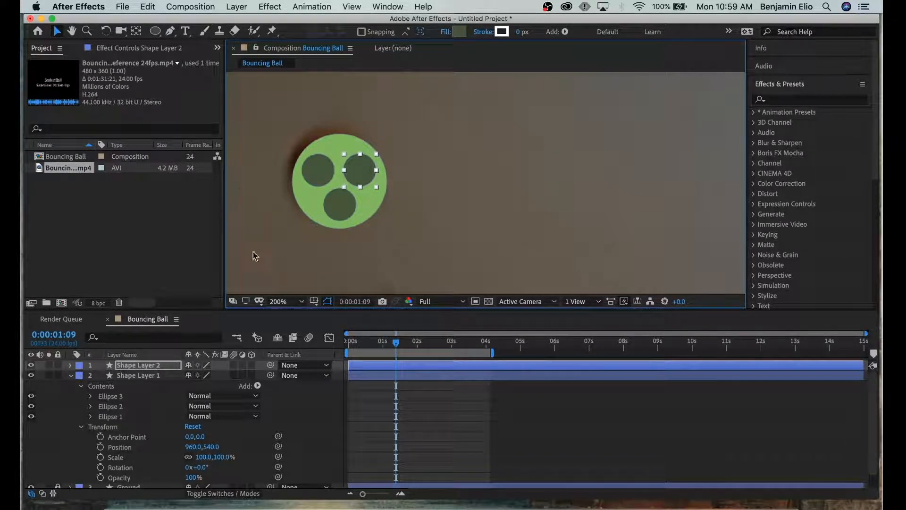
# Select Ellipse 1, Ellipse 2 and Ellipse 3 in turn in Shape Layer 1 to identify the circle each group controls
pyautogui.click(113, 397)
pyautogui.click(115, 406)
pyautogui.click(114, 416)
pyautogui.click(118, 397)
pyautogui.click(118, 406)
pyautogui.click(118, 412)
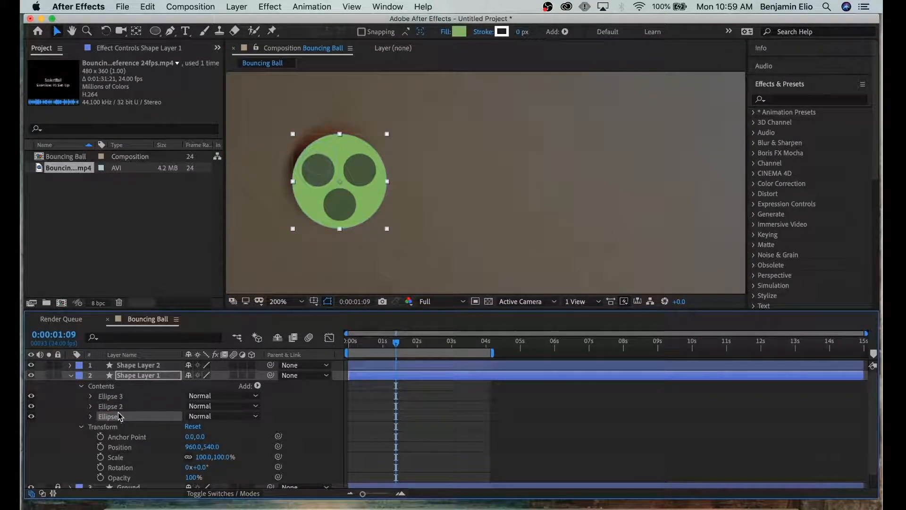
pyautogui.click(119, 402)
pyautogui.click(120, 396)
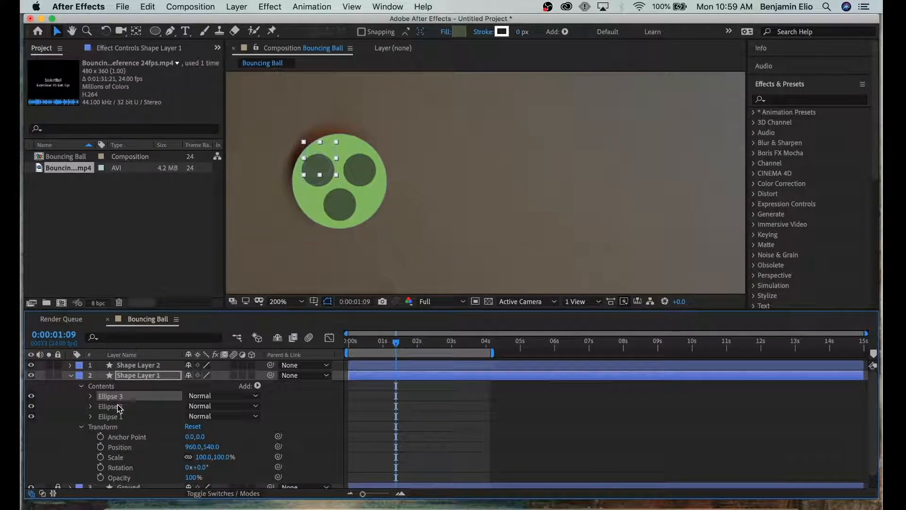
pyautogui.click(118, 406)
pyautogui.click(118, 416)
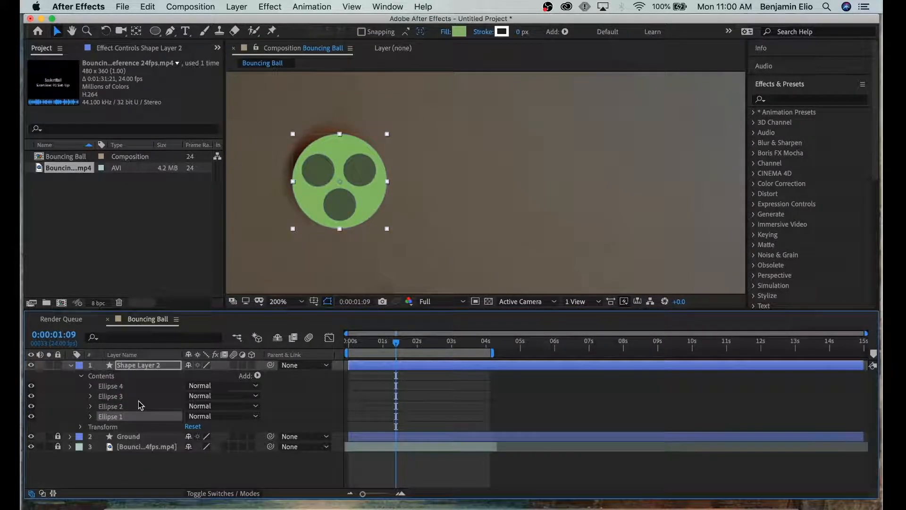
# Expand Ellipse 4 in Shape Layer 2 and examine its own Transform properties, including Anchor Point
pyautogui.click(90, 387)
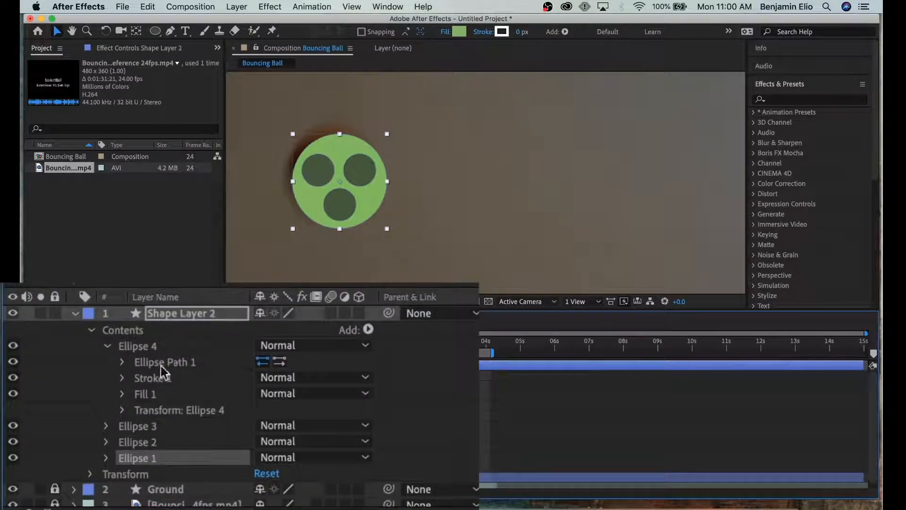
pyautogui.click(123, 409)
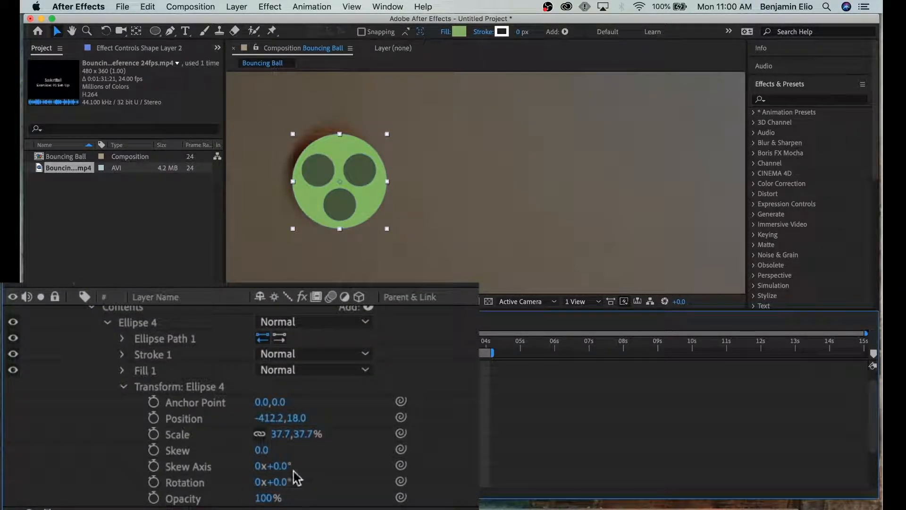
pyautogui.scroll(2, 241, 363)
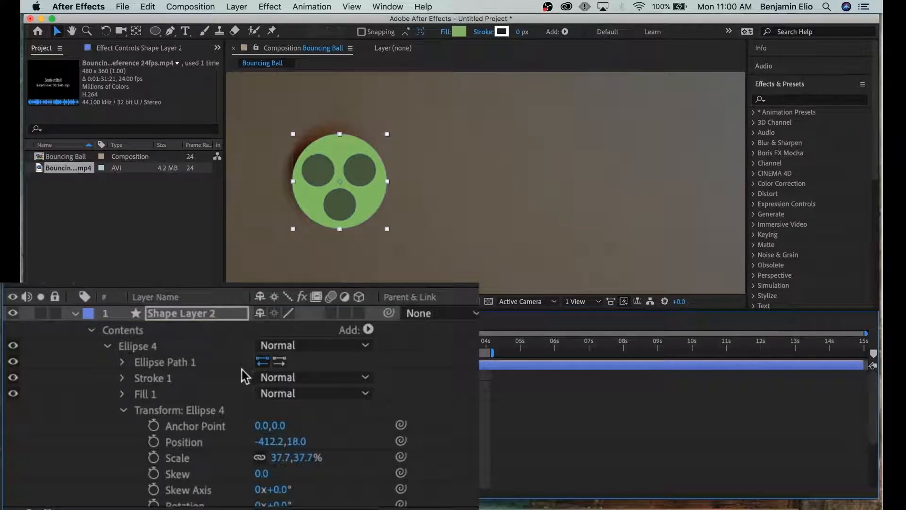
pyautogui.scroll(-5, 241, 369)
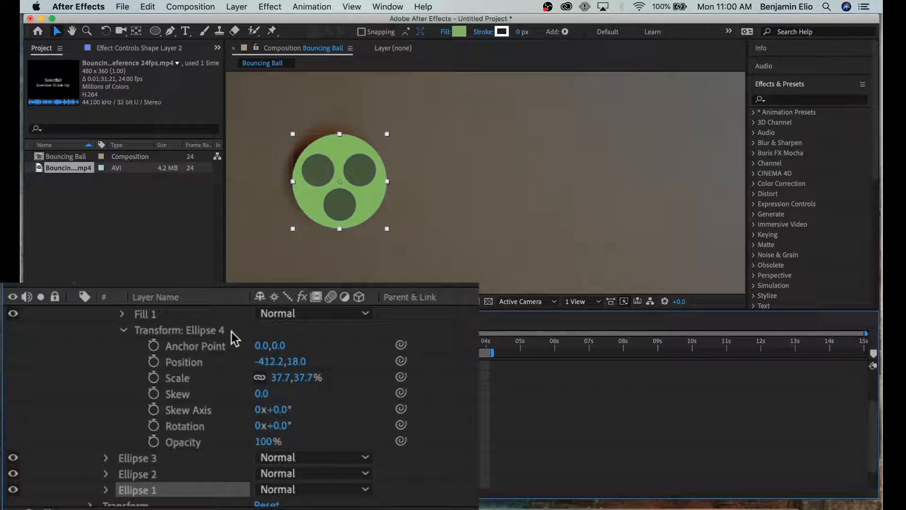
pyautogui.scroll(1, 235, 337)
pyautogui.click(197, 361)
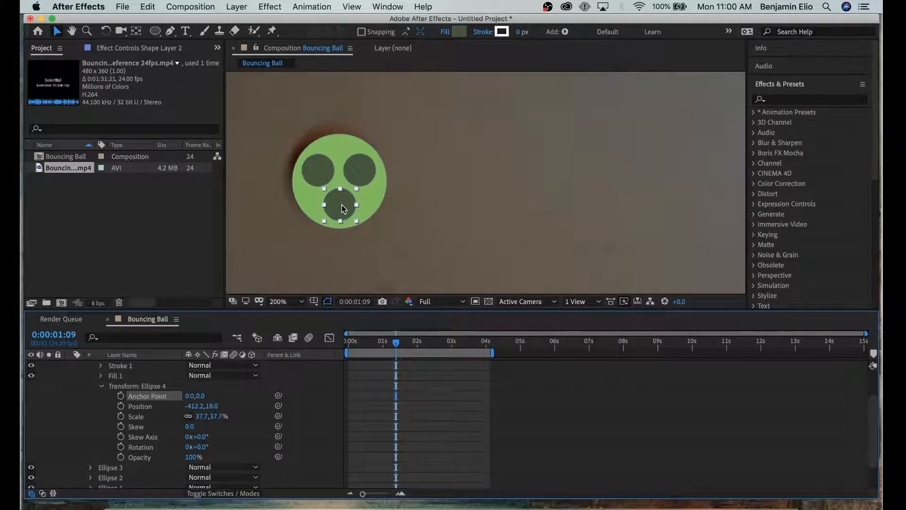
# Inspect the lowest dark spot up close with Ellipse 4 selected to look for its anchor point
pyautogui.press('.')
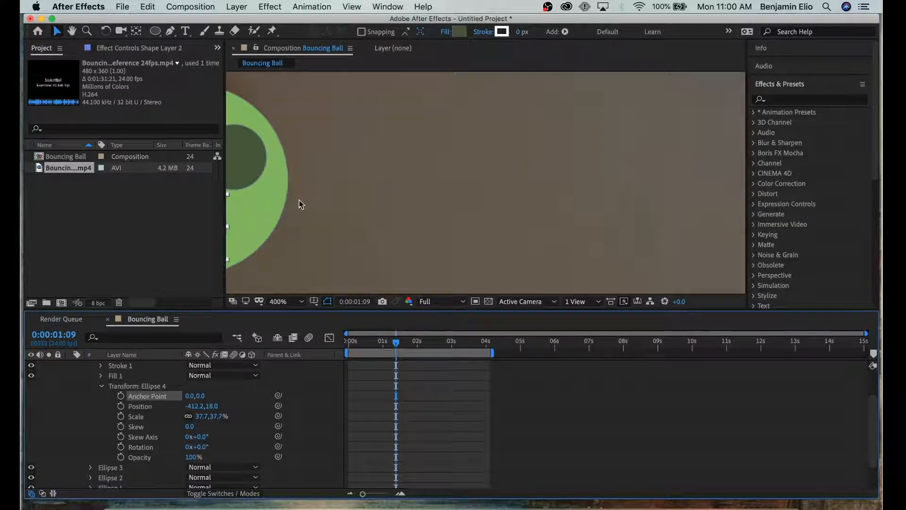
pyautogui.press('.')
pyautogui.press('h')
pyautogui.moveTo(298, 199); pyautogui.dragTo(433, 170)
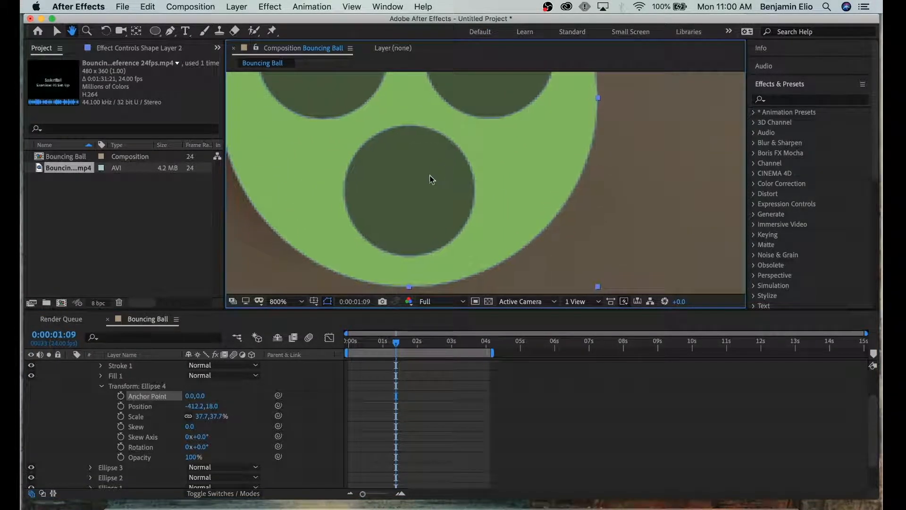
pyautogui.press('v')
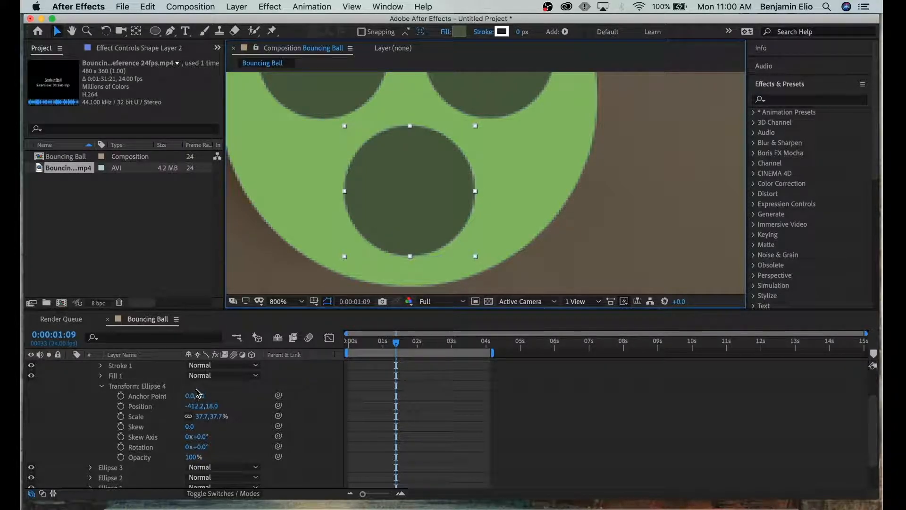
pyautogui.scroll(2, 140, 399)
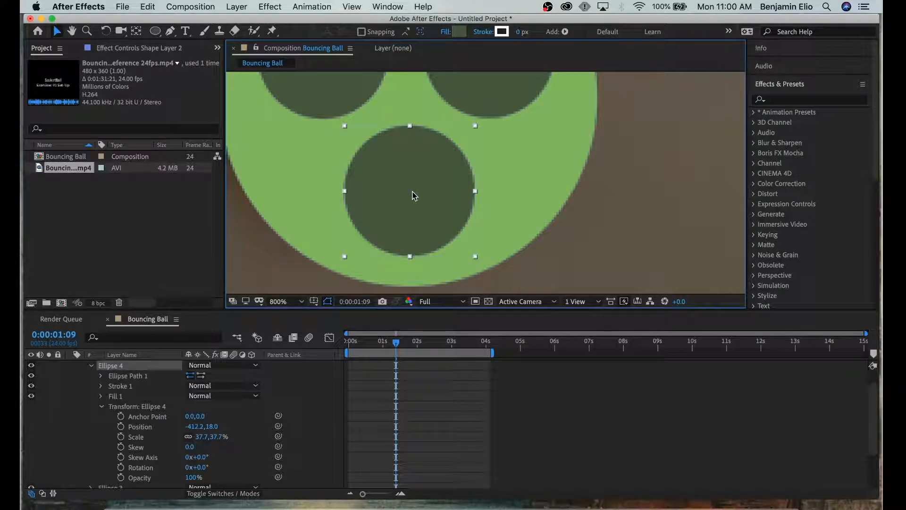
pyautogui.scroll(2, 146, 375)
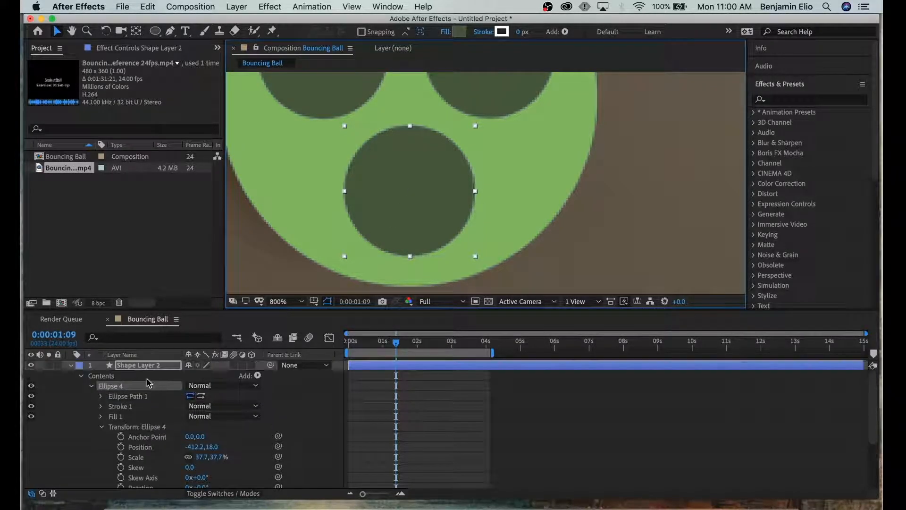
# Try Pink, Green and Red label colours on Shape Layer 2, checking the lowest spot's anchor point against each
pyautogui.click(79, 366)
pyautogui.click(95, 360)
pyautogui.click(394, 216)
pyautogui.click(395, 216)
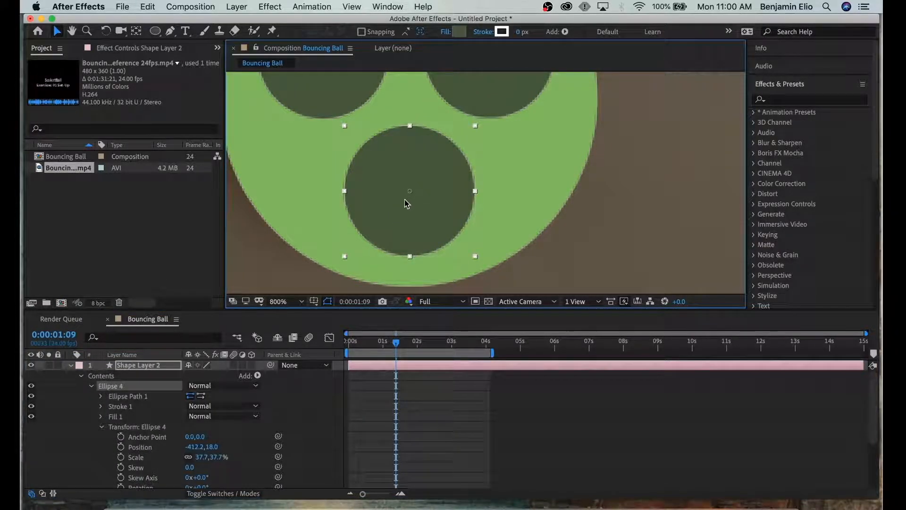
pyautogui.click(80, 366)
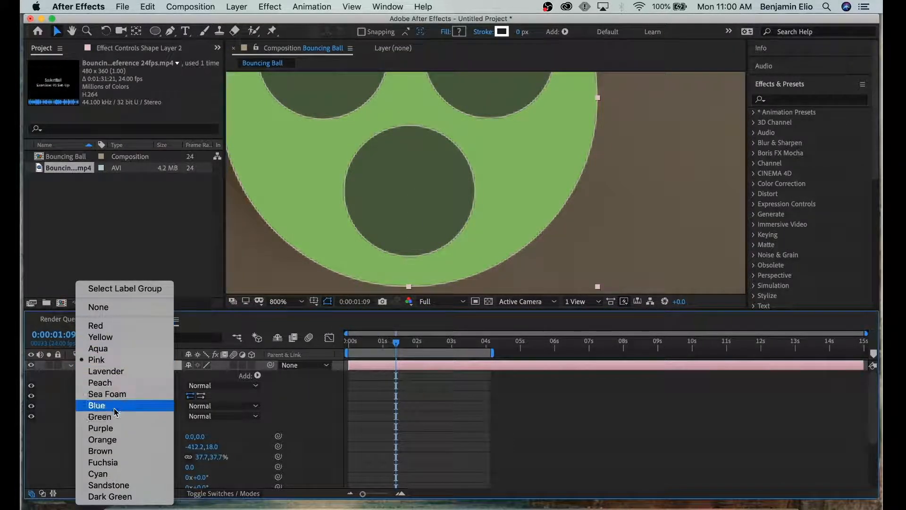
pyautogui.click(118, 416)
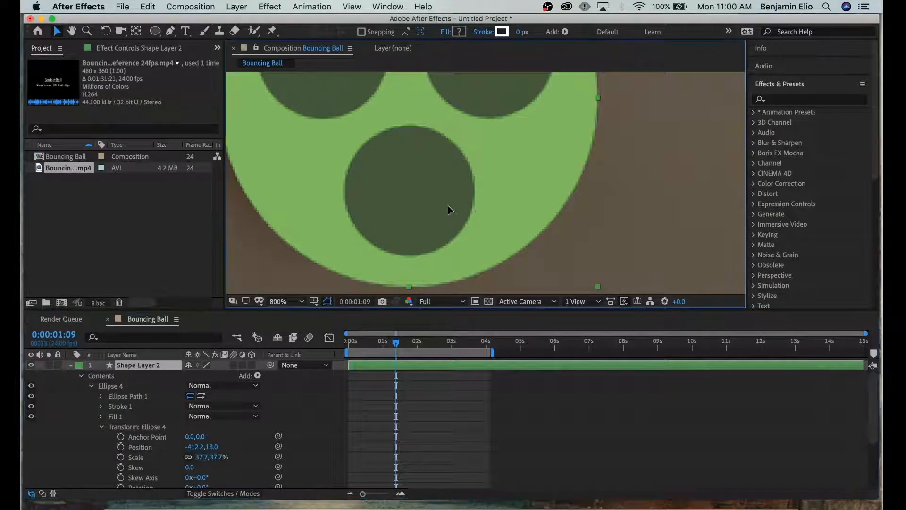
pyautogui.doubleClick(449, 206)
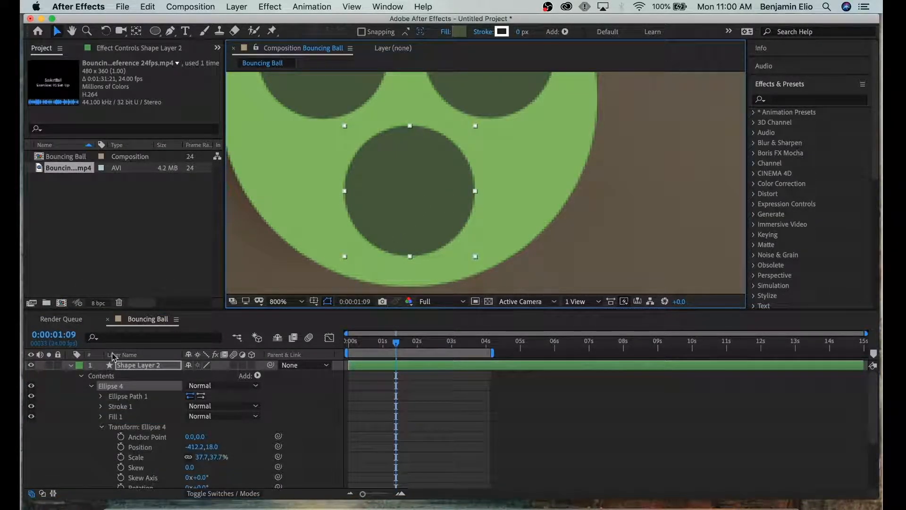
pyautogui.click(80, 368)
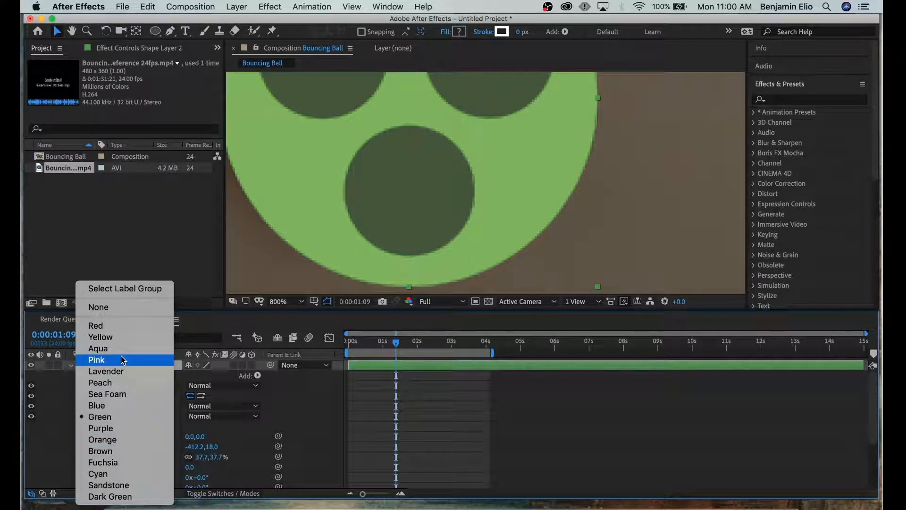
pyautogui.click(129, 325)
pyautogui.doubleClick(419, 211)
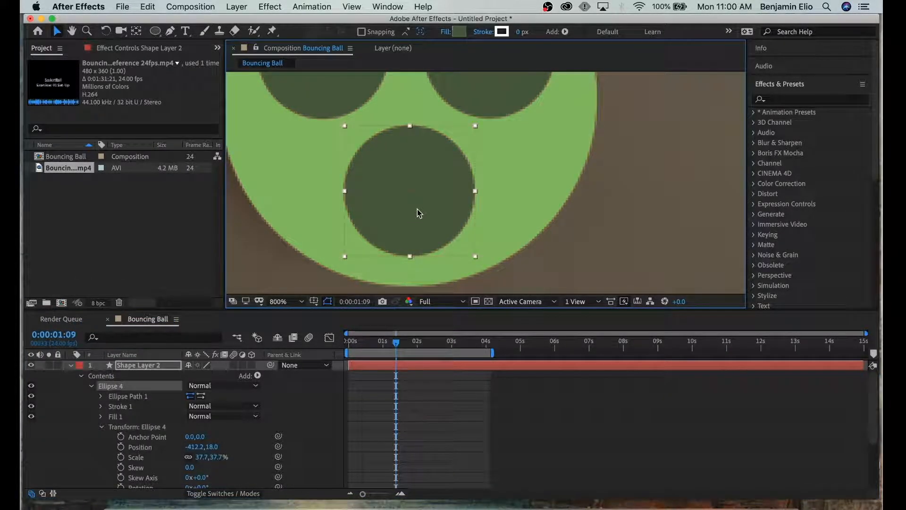
# Try Lavender, Sea Foam and Sandstone label colours on Shape Layer 2, reselecting the lowest spot after each
pyautogui.click(79, 366)
pyautogui.click(115, 371)
pyautogui.doubleClick(384, 212)
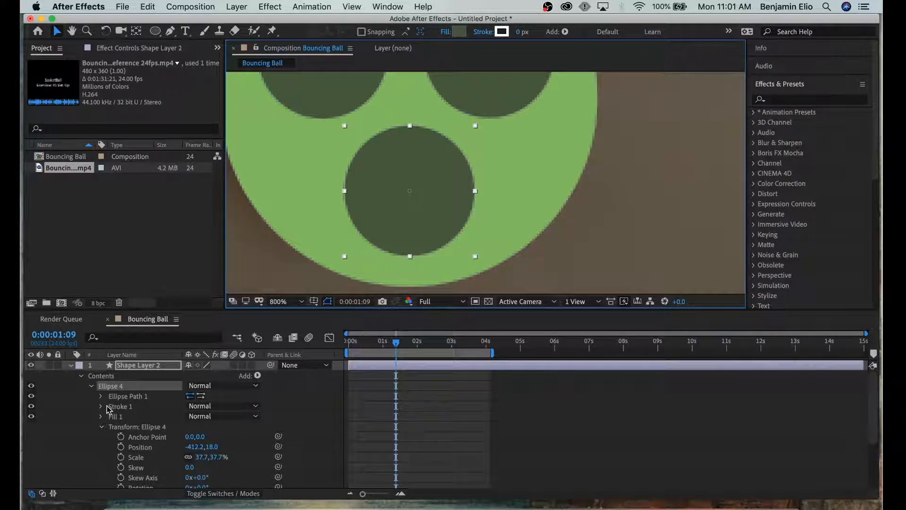
pyautogui.click(79, 366)
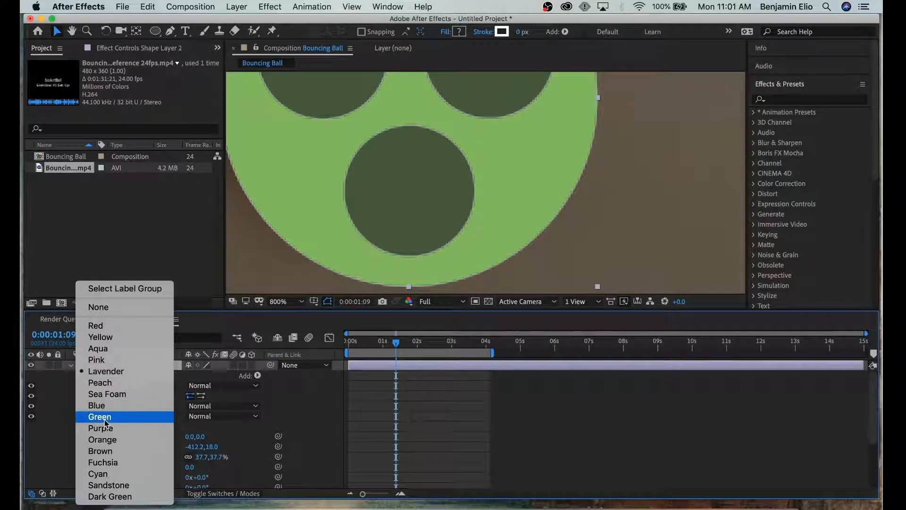
pyautogui.click(116, 396)
pyautogui.doubleClick(392, 217)
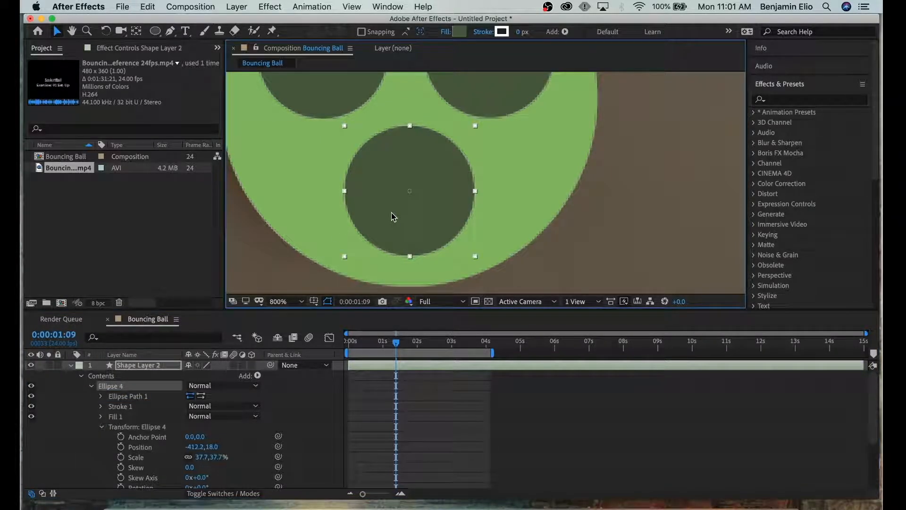
pyautogui.click(79, 366)
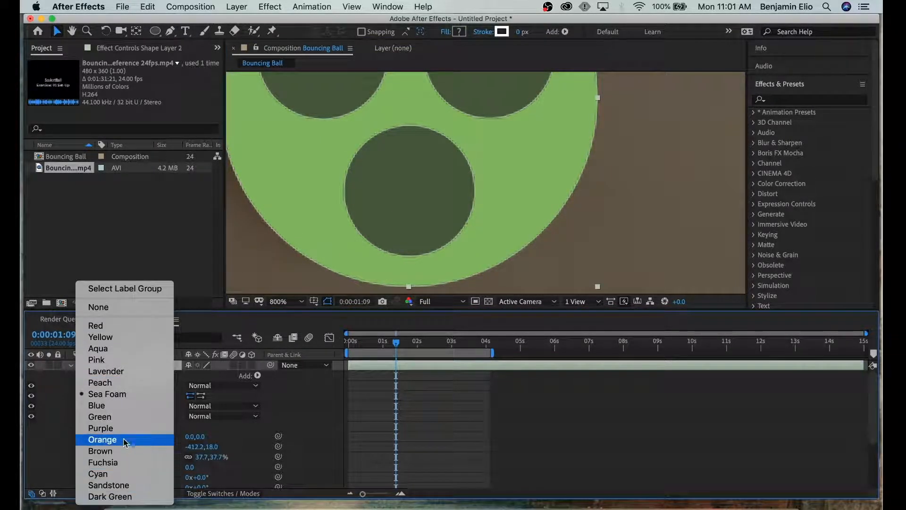
pyautogui.click(116, 485)
pyautogui.doubleClick(423, 182)
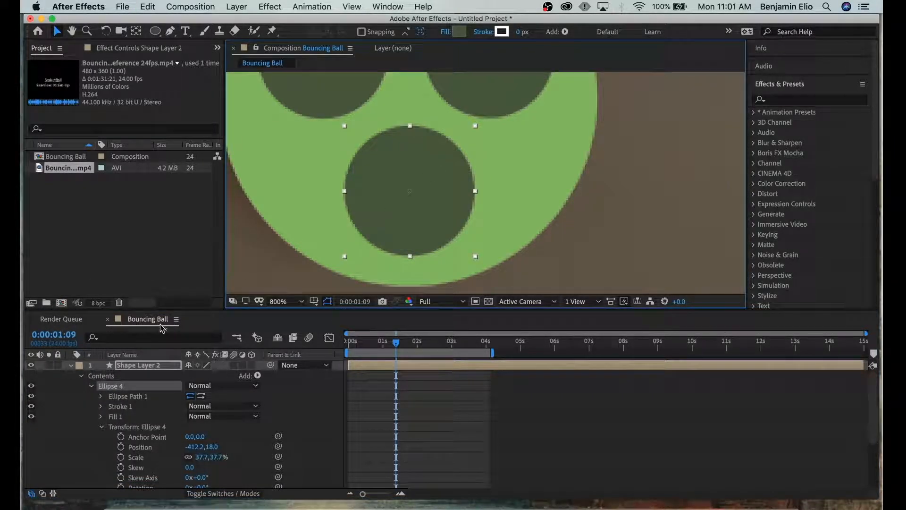
# Set Shape Layer 2's label colour to Yellow and select the lowest dark spot
pyautogui.click(80, 366)
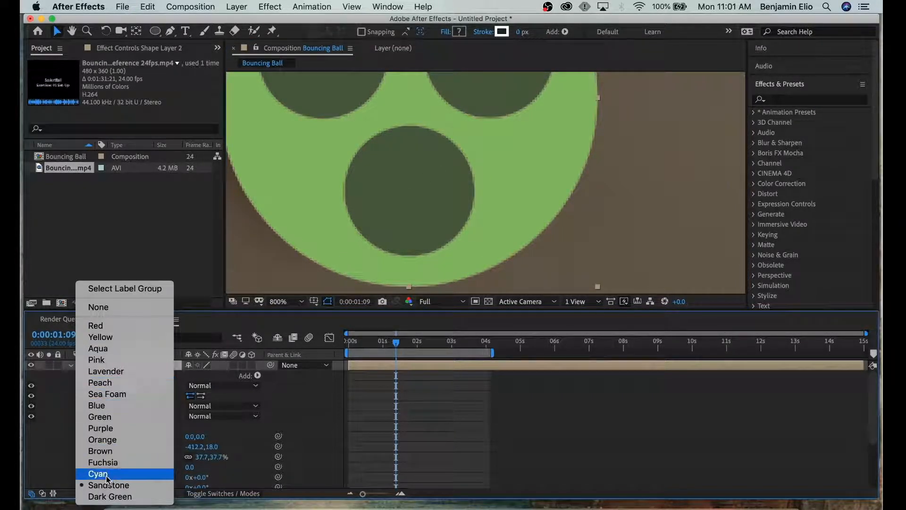
pyautogui.click(134, 338)
pyautogui.doubleClick(427, 236)
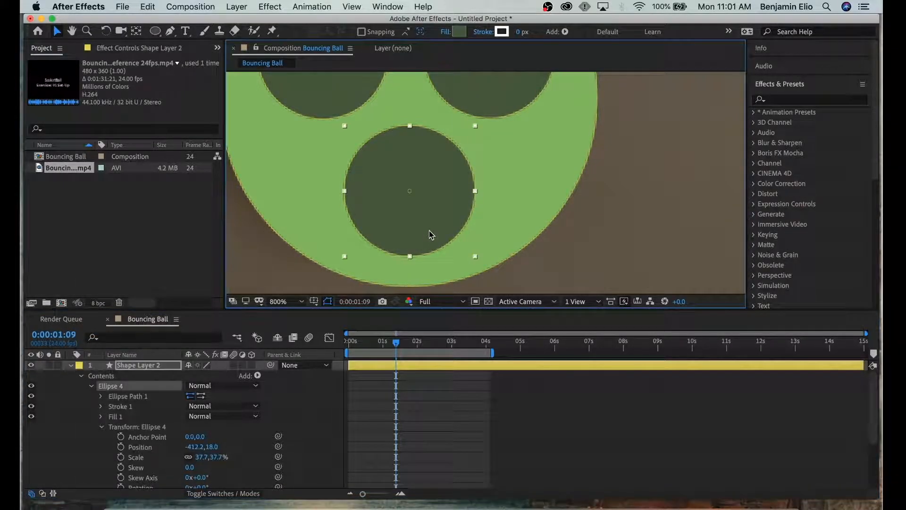
# Scale Ellipse 4, the lowest dark spot, proportionally down to 34.8% around its centre
pyautogui.click(513, 224)
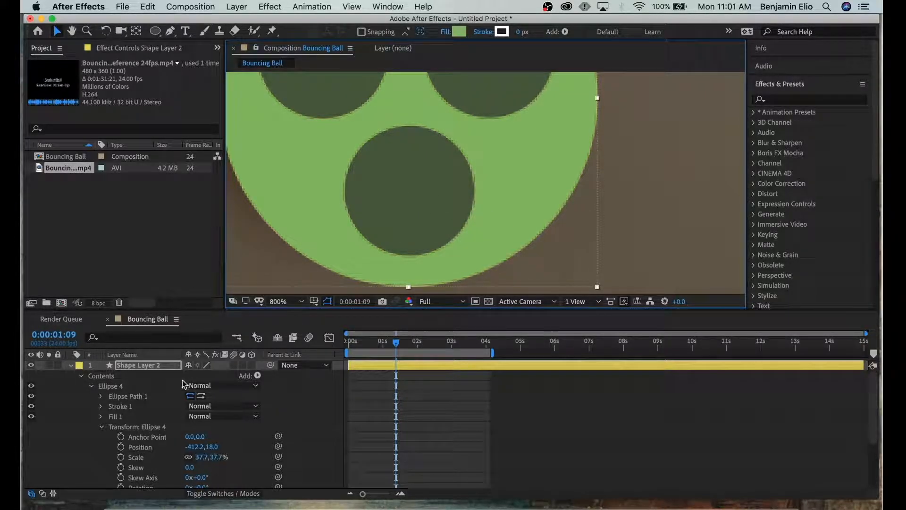
pyautogui.click(111, 386)
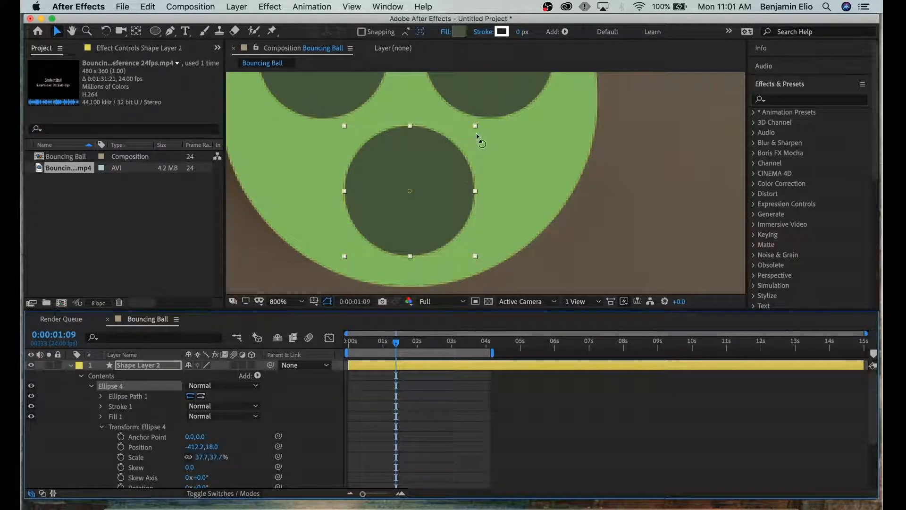
pyautogui.moveTo(475, 126); pyautogui.dragTo(483, 144)
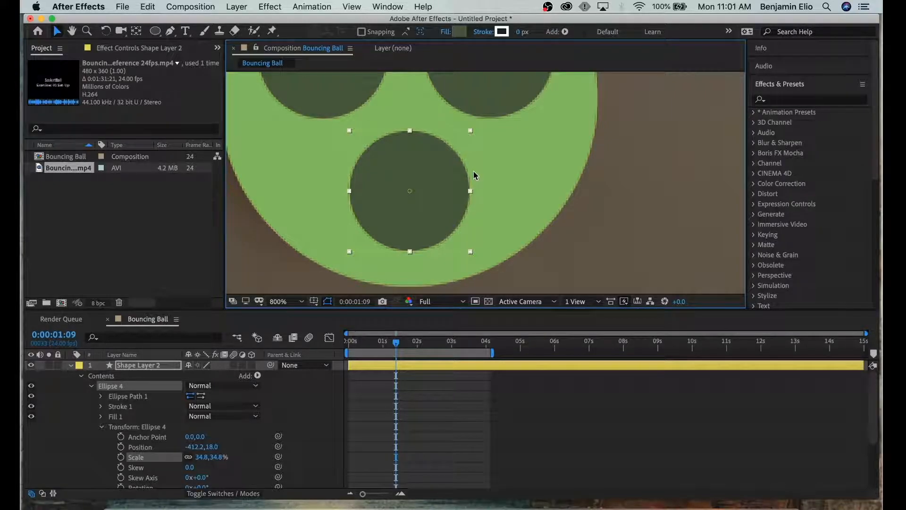
# Try rotating Ellipse 4 by about 54° with its own Rotation property, and undo the rotation
pyautogui.scroll(-1, 154, 465)
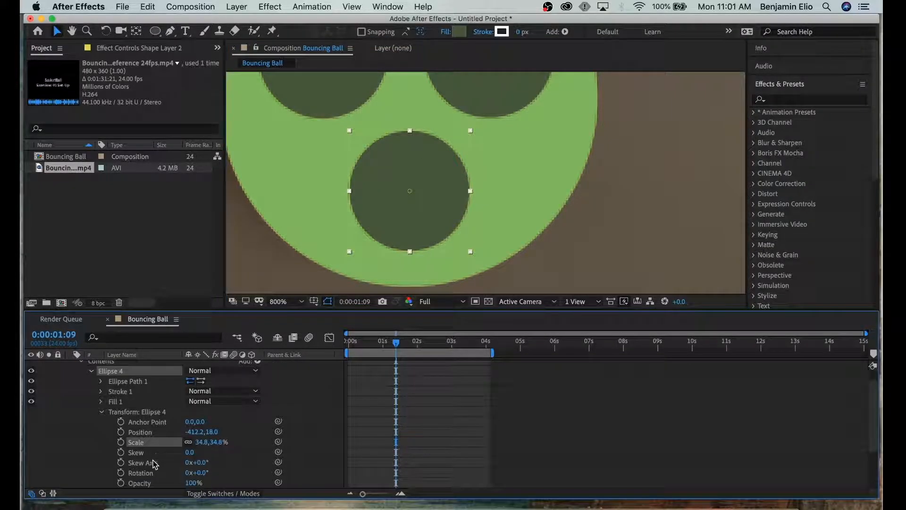
pyautogui.click(142, 473)
pyautogui.moveTo(194, 472); pyautogui.dragTo(230, 471)
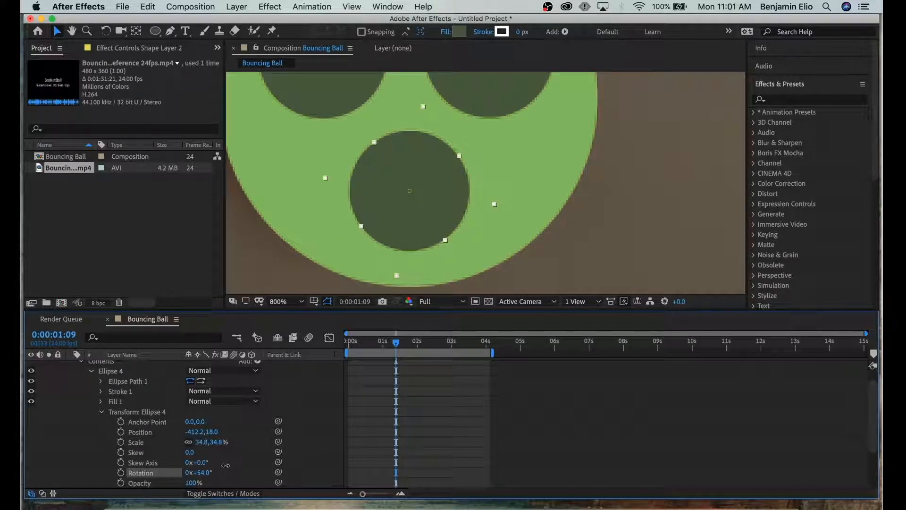
pyautogui.press('super+z')
pyautogui.press('z')
pyautogui.keyDown('alt'); pyautogui.click(492, 165); pyautogui.keyUp('alt')
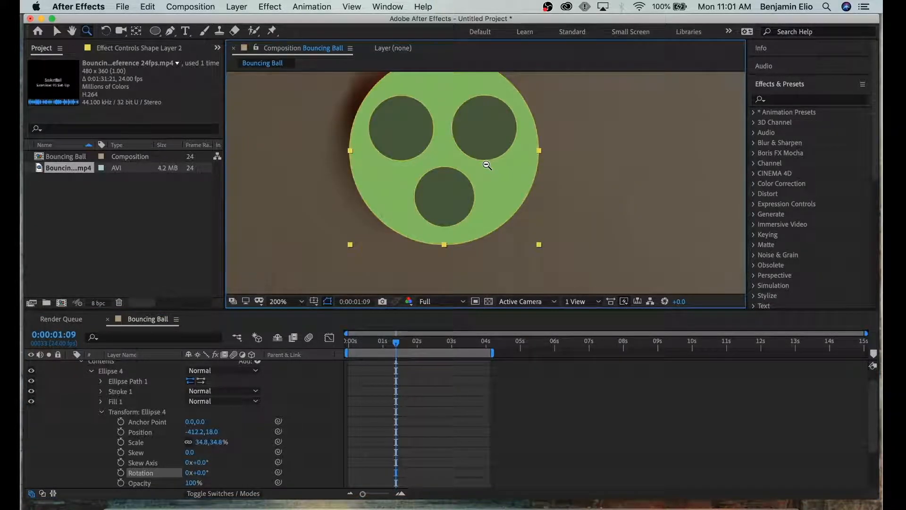
# Activate the Pan Behind (Anchor Point) tool with the ball and Shape Layer 2's off-centre anchor point both in view
pyautogui.keyDown('alt'); pyautogui.click(487, 164); pyautogui.keyUp('alt')
pyautogui.click(492, 168)
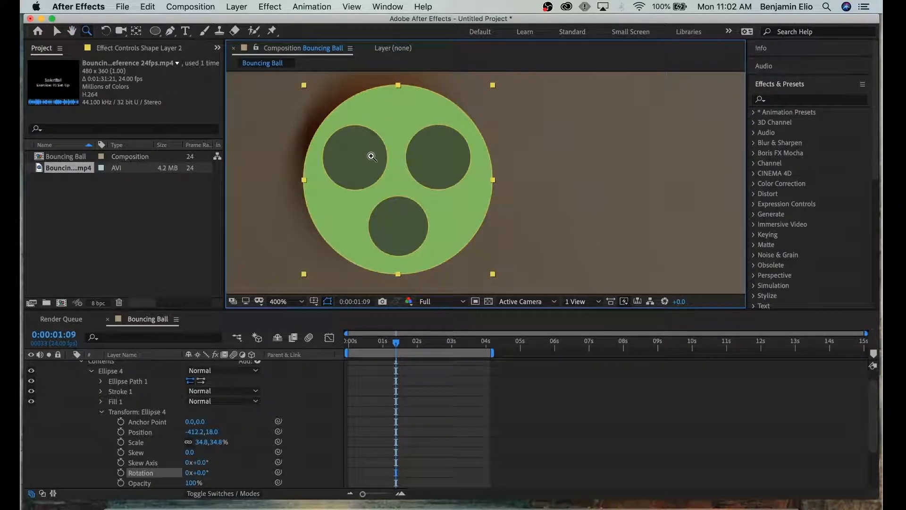
pyautogui.keyDown('alt'); pyautogui.click(578, 212); pyautogui.keyUp('alt')
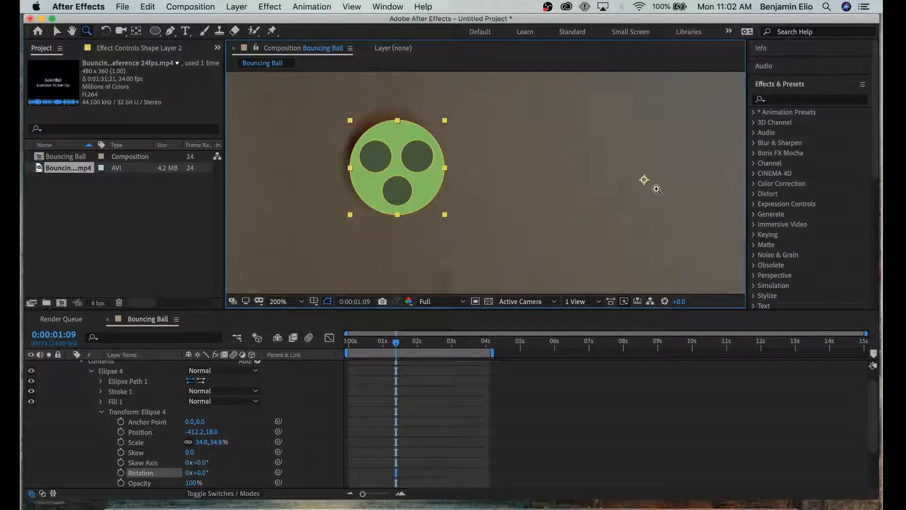
pyautogui.click(136, 31)
pyautogui.click(444, 159)
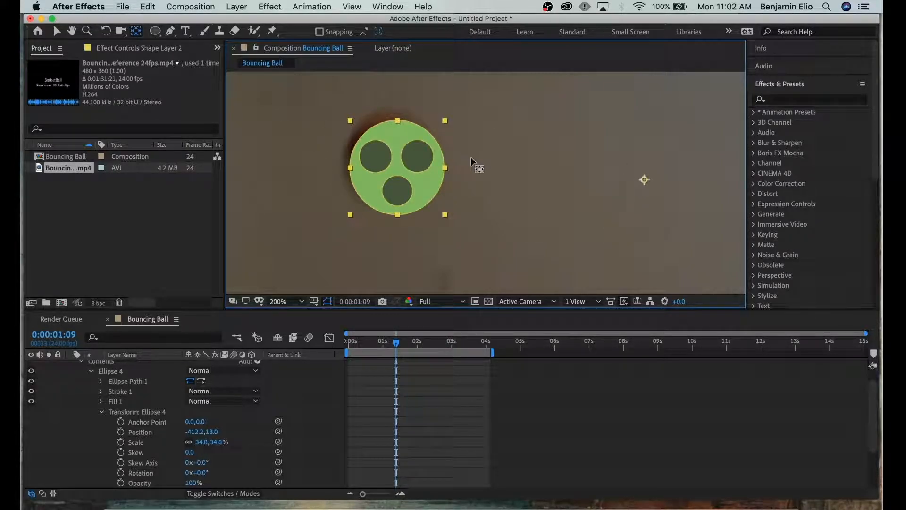
pyautogui.press(',')
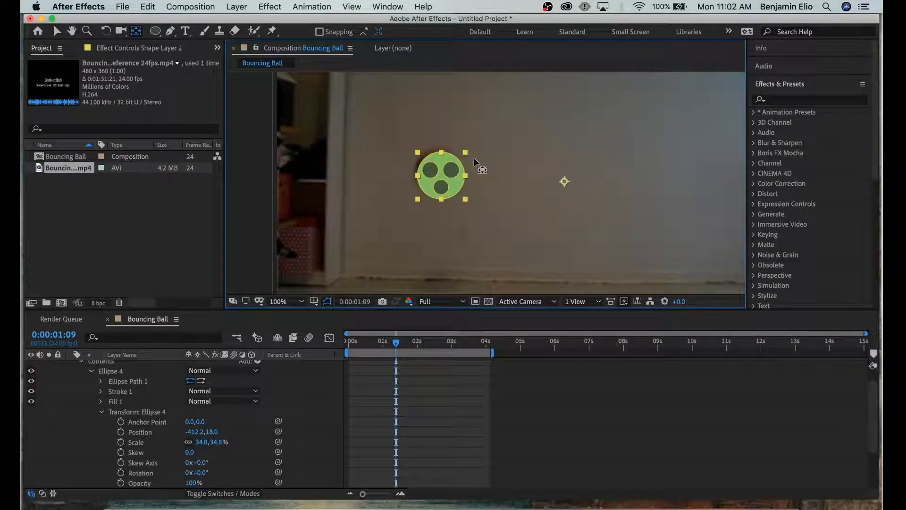
pyautogui.click(136, 32)
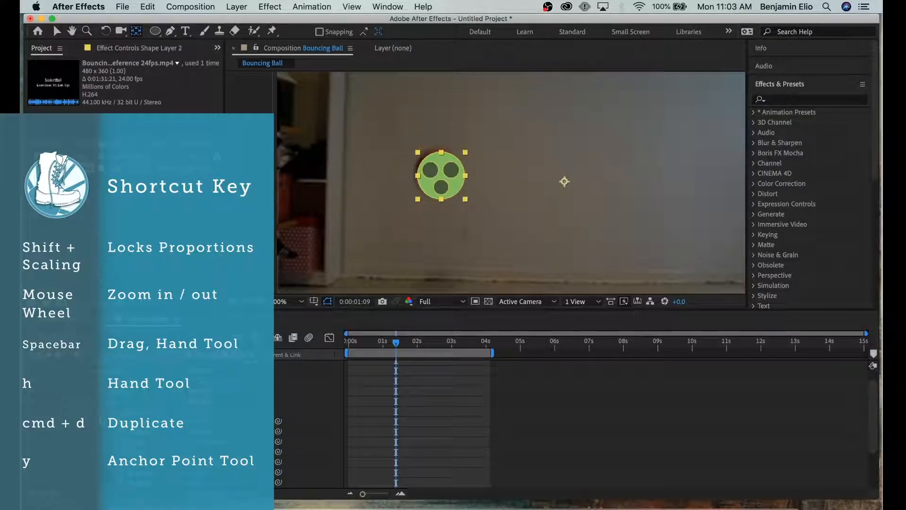
# Inspect Ellipse 4, Ellipse 3 and the Contents group, and collapse Contents to show Shape Layer 2's own Transform properties
pyautogui.click(101, 412)
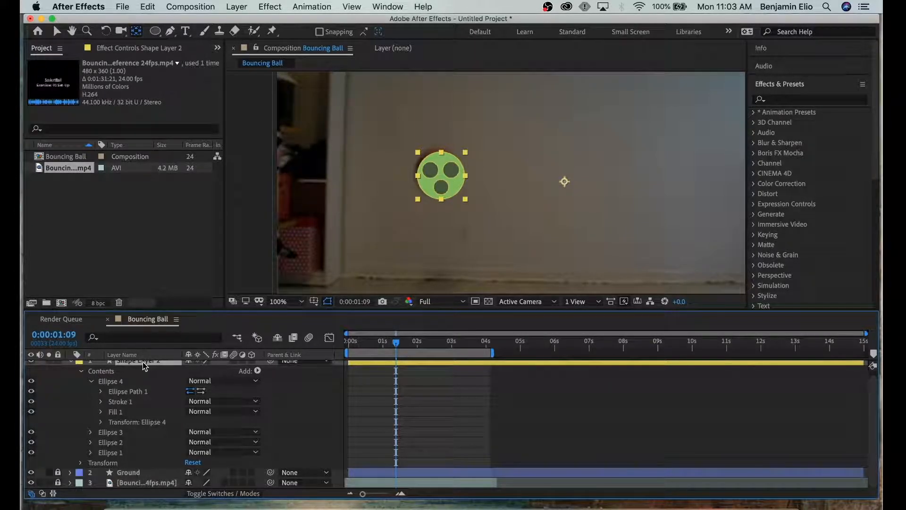
pyautogui.click(109, 382)
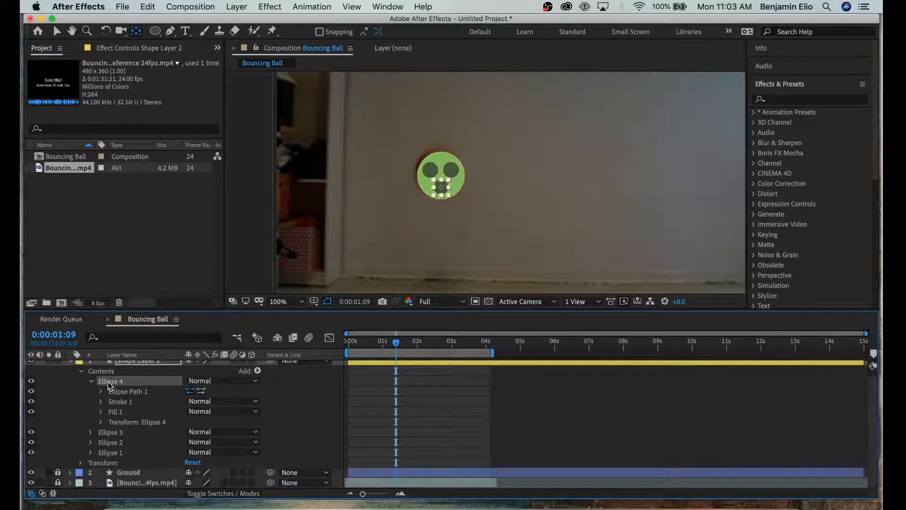
pyautogui.click(112, 431)
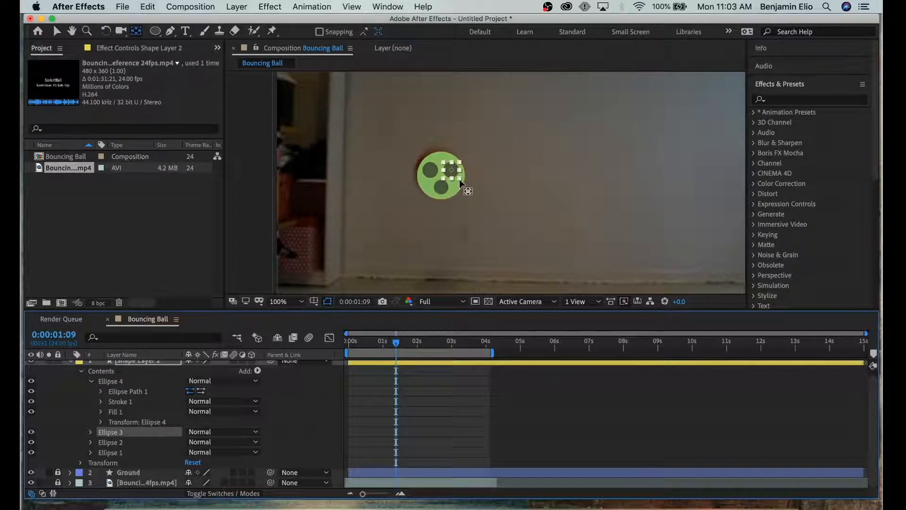
pyautogui.click(125, 371)
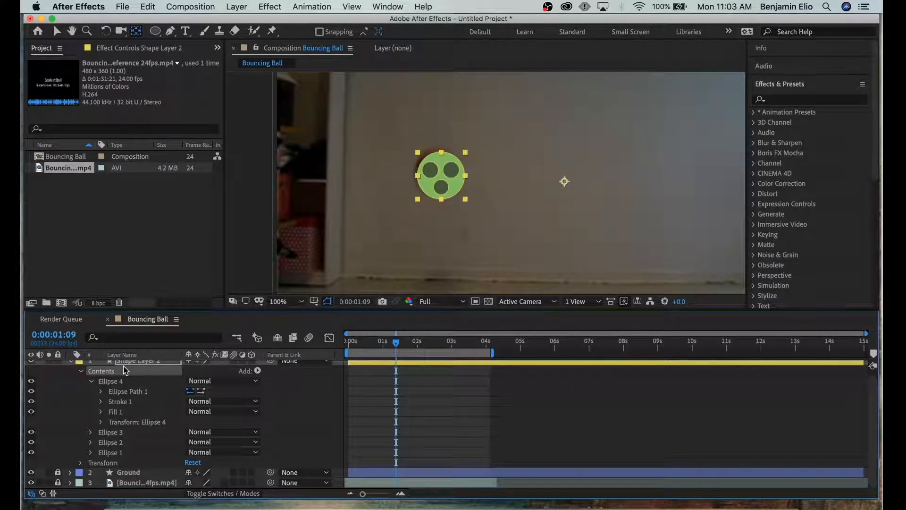
pyautogui.click(82, 371)
pyautogui.click(81, 386)
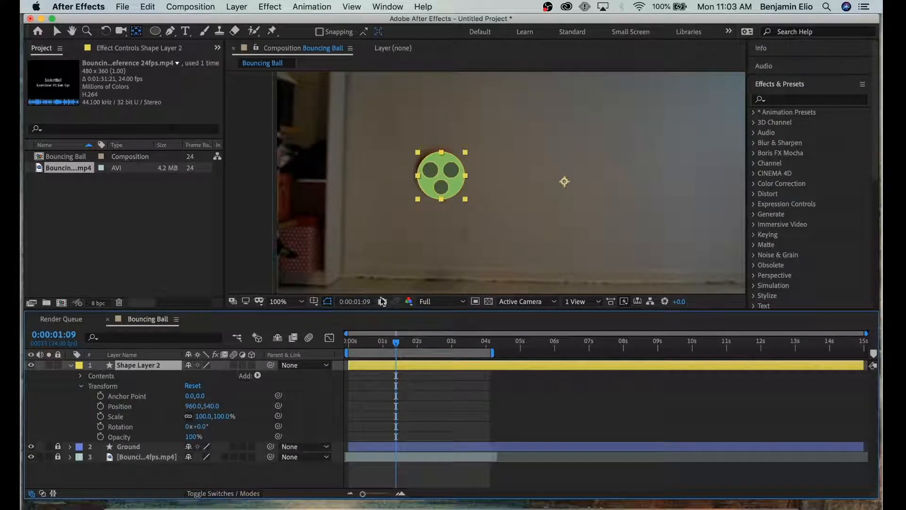
# Move Shape Layer 2's anchor point to the ball's centre, at about -412, -20.5, and refine its placement
pyautogui.moveTo(565, 182); pyautogui.dragTo(442, 174)
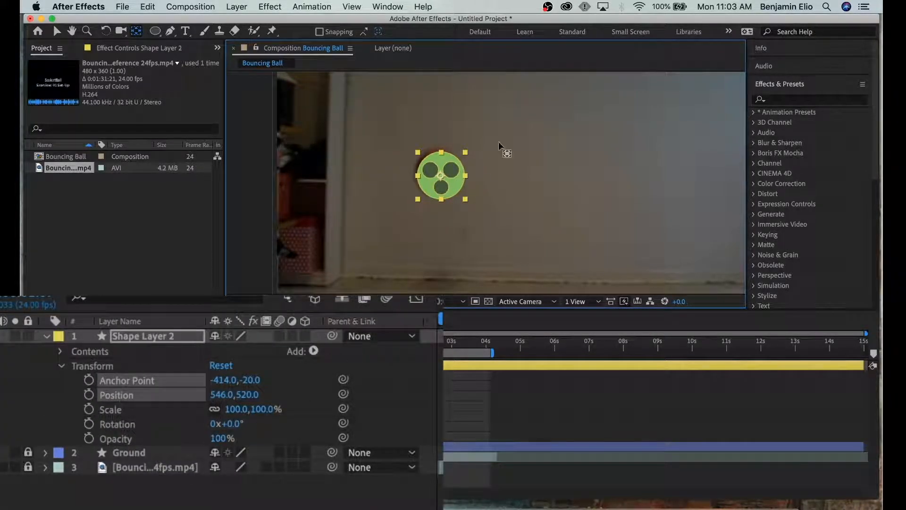
pyautogui.moveTo(445, 174); pyautogui.dragTo(442, 177)
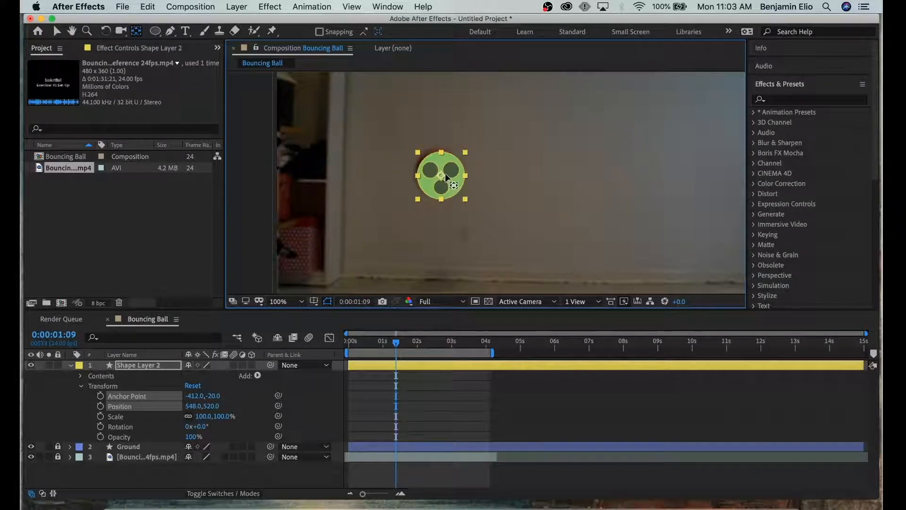
pyautogui.press('.')
pyautogui.press('.')
pyautogui.press(',')
pyautogui.press('.')
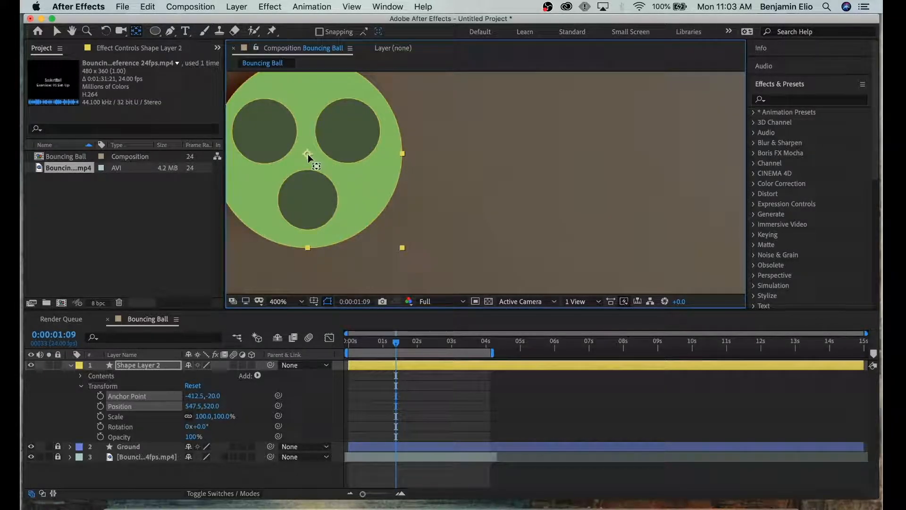
pyautogui.press(',')
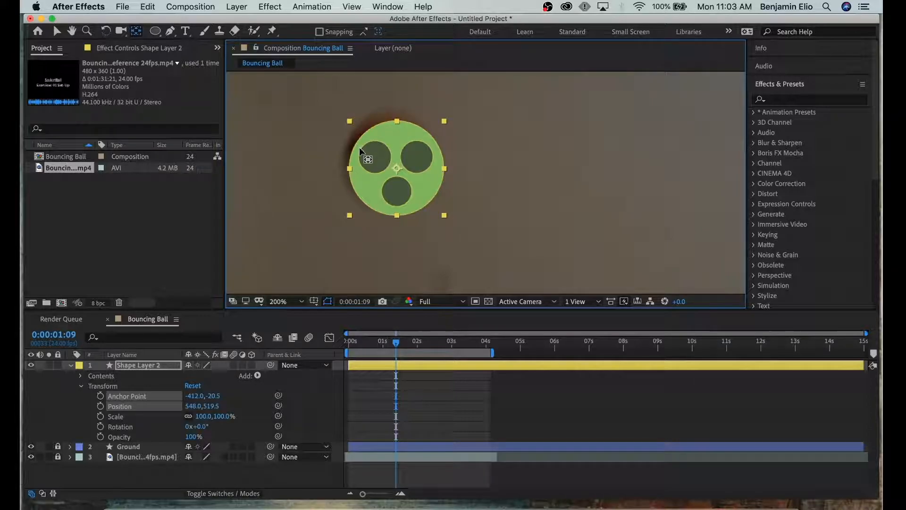
pyautogui.press(',')
# Try rotating Shape Layer 2 around the ball's centre to about -32°, and undo the rotation and the anchor point moves
pyautogui.click(56, 31)
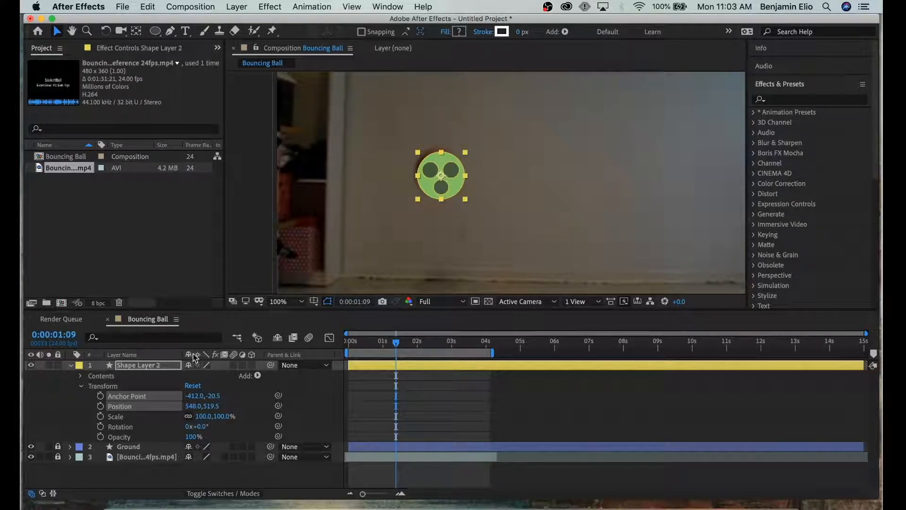
pyautogui.moveTo(212, 426); pyautogui.dragTo(229, 426)
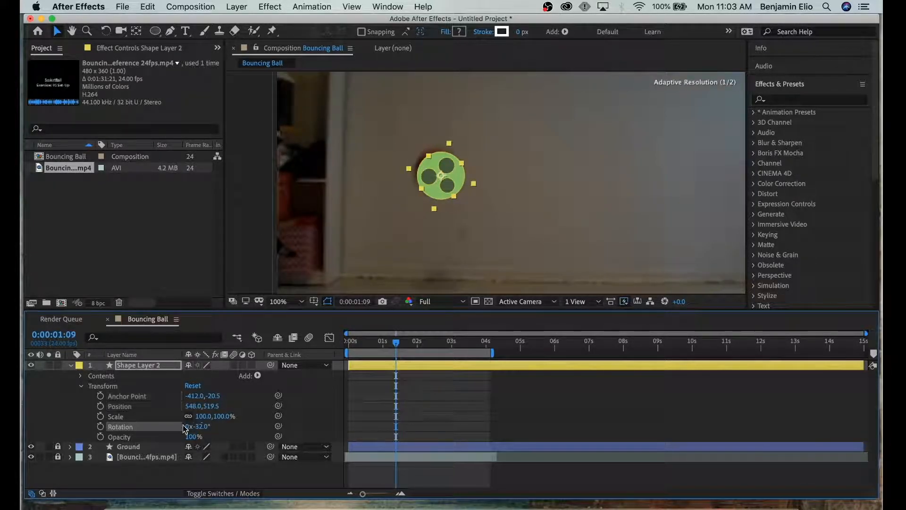
pyautogui.press('super+z')
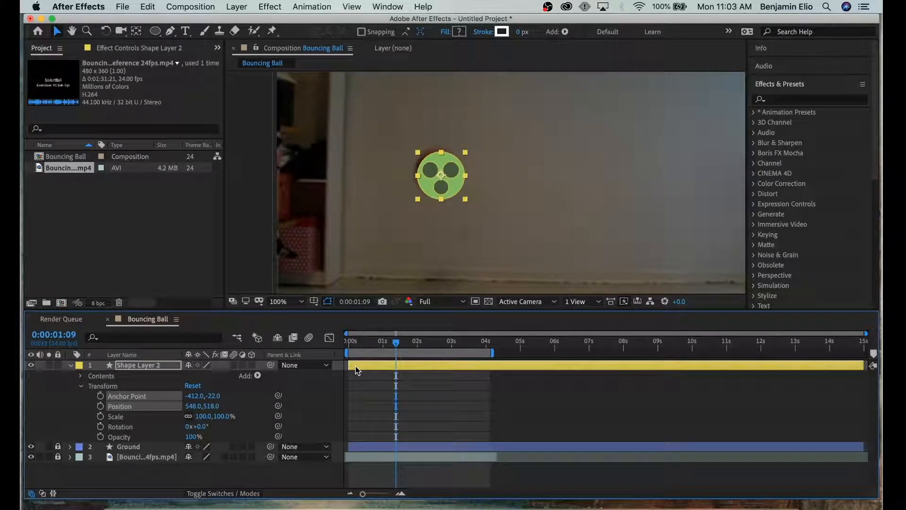
pyautogui.press('super+z')
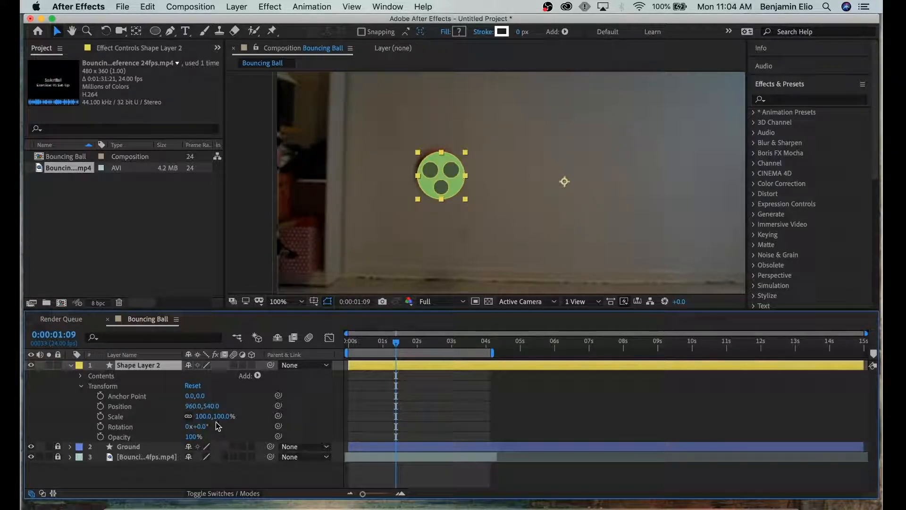
# Rotate Shape Layer 2 to 2° and move its anchor point to the ball's centre, at about -412.9, -19.6
pyautogui.moveTo(198, 426)
pyautogui.mouseDown()
pyautogui.moveTo(206, 435)
pyautogui.moveTo(207, 427)
pyautogui.mouseUp()
pyautogui.press('y')
pyautogui.moveTo(565, 182); pyautogui.dragTo(442, 172)
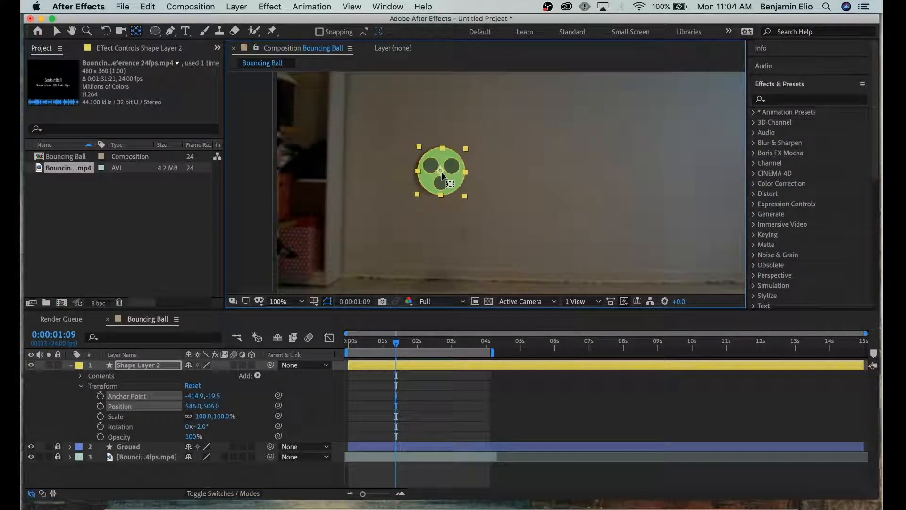
# Move the ball on Shape Layer 2 to about 532, 494 with the Selection tool and briefly preview the composition
pyautogui.click(57, 31)
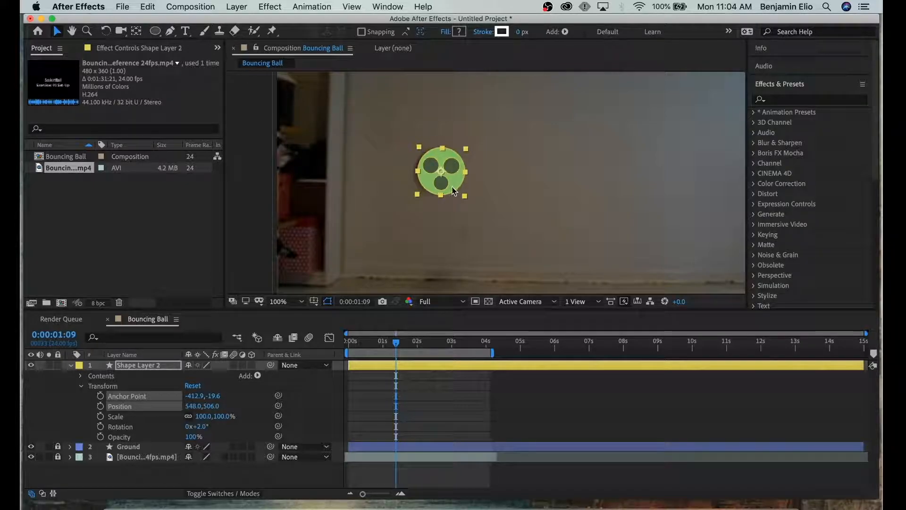
pyautogui.moveTo(453, 190); pyautogui.dragTo(449, 187)
pyautogui.press('space')
pyautogui.press('space')
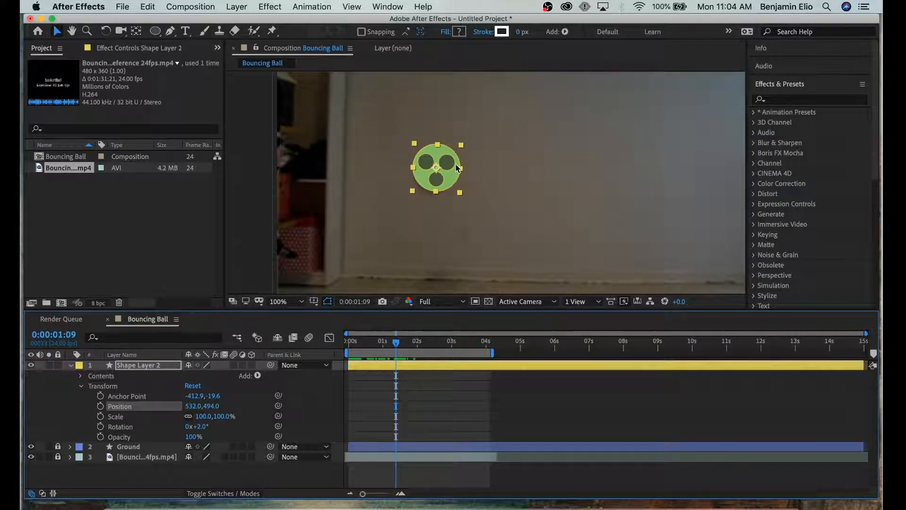
pyautogui.click(514, 183)
pyautogui.press(',')
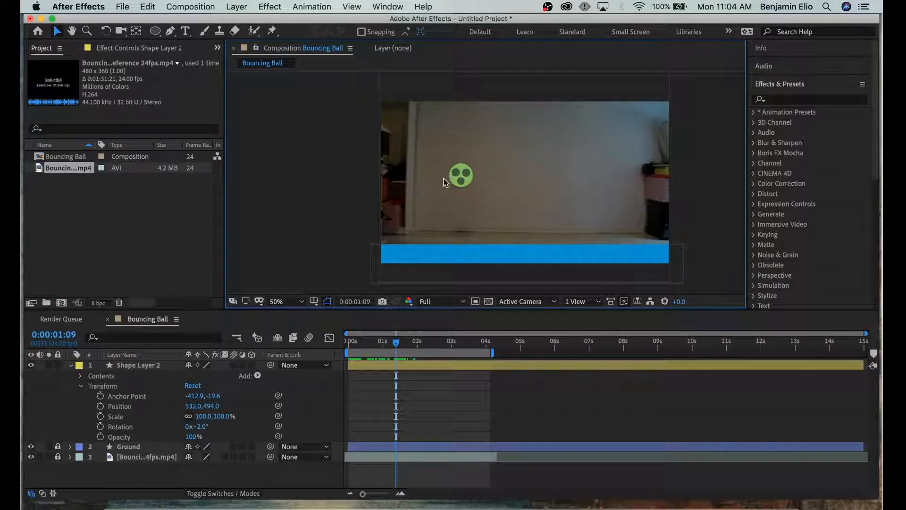
pyautogui.click(455, 186)
pyautogui.scroll(2, 472, 179)
pyautogui.click(495, 205)
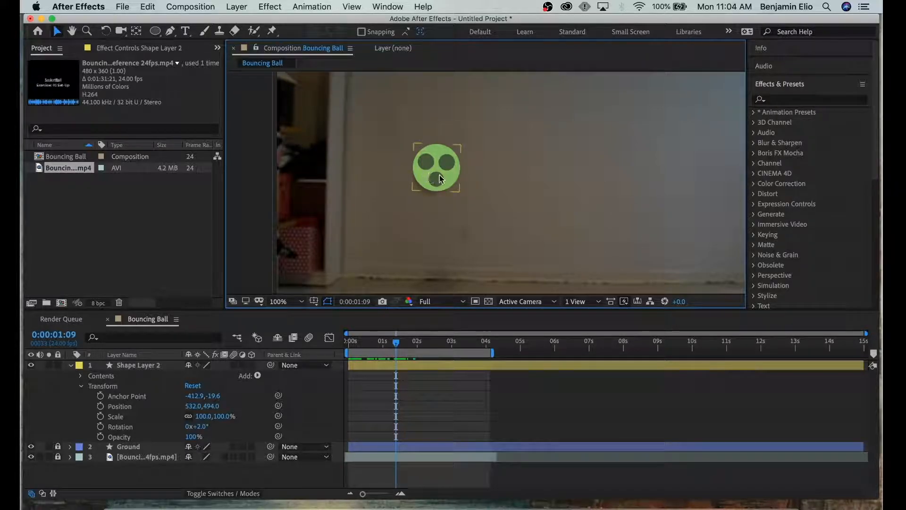
# Draw a closed four-sided dark green shape beside the ball on Shape Layer 2 with the Pen tool
pyautogui.click(424, 163)
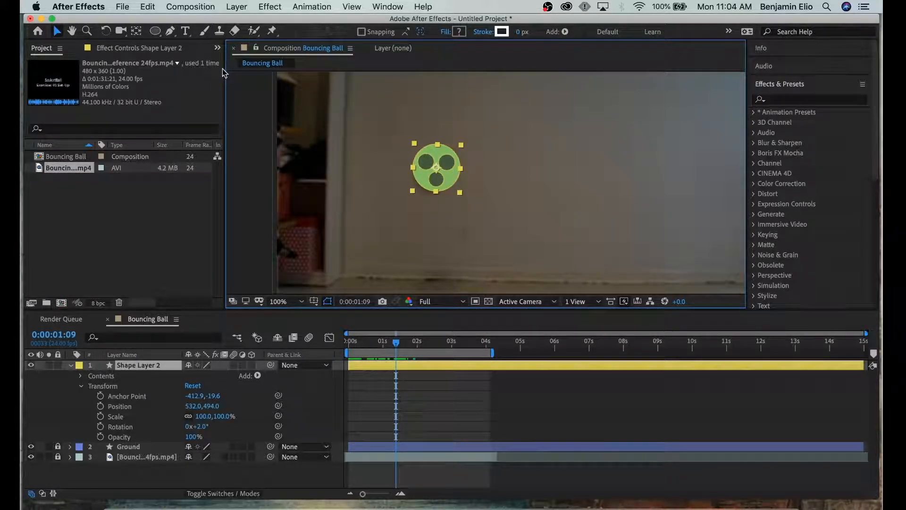
pyautogui.click(156, 32)
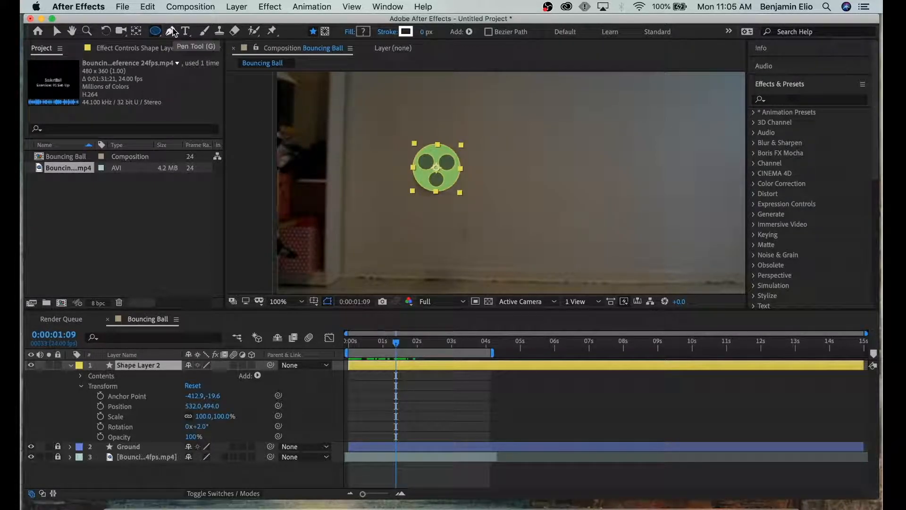
pyautogui.click(174, 31)
pyautogui.click(494, 179)
pyautogui.click(519, 146)
pyautogui.click(552, 171)
pyautogui.click(508, 192)
pyautogui.click(494, 179)
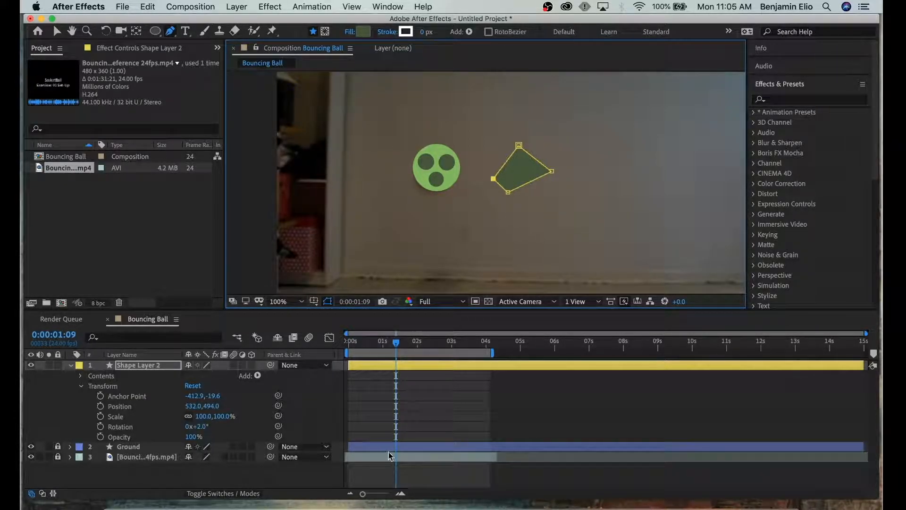
# Select the four-sided pen shape beside the ball on Shape Layer 2 and delete it
pyautogui.click(406, 366)
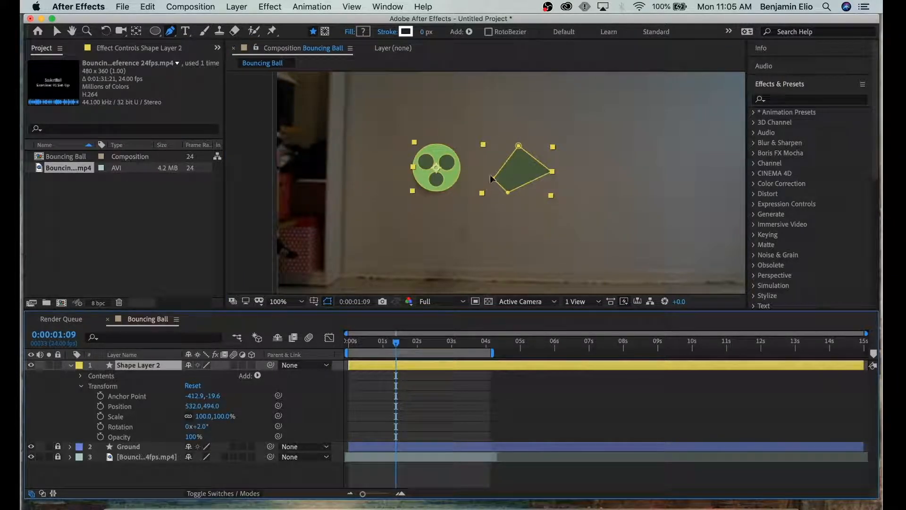
pyautogui.press('v')
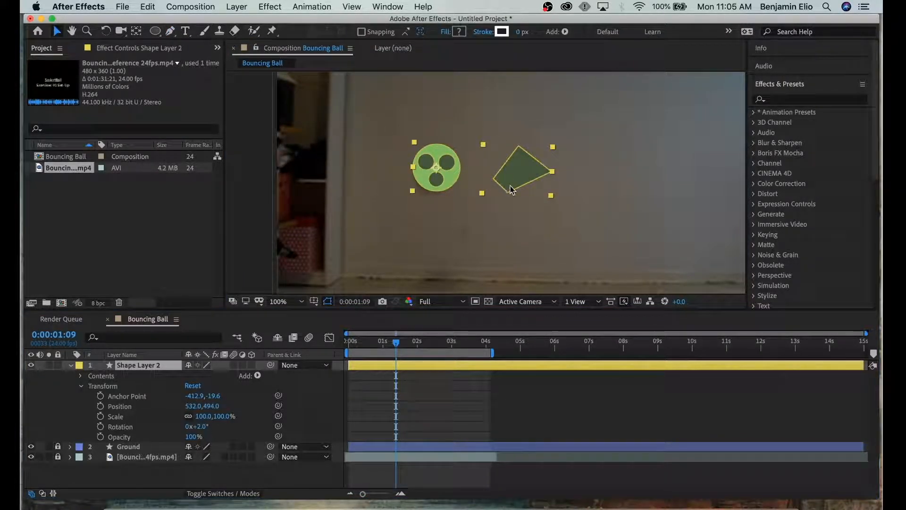
pyautogui.click(518, 183)
pyautogui.press('Delete')
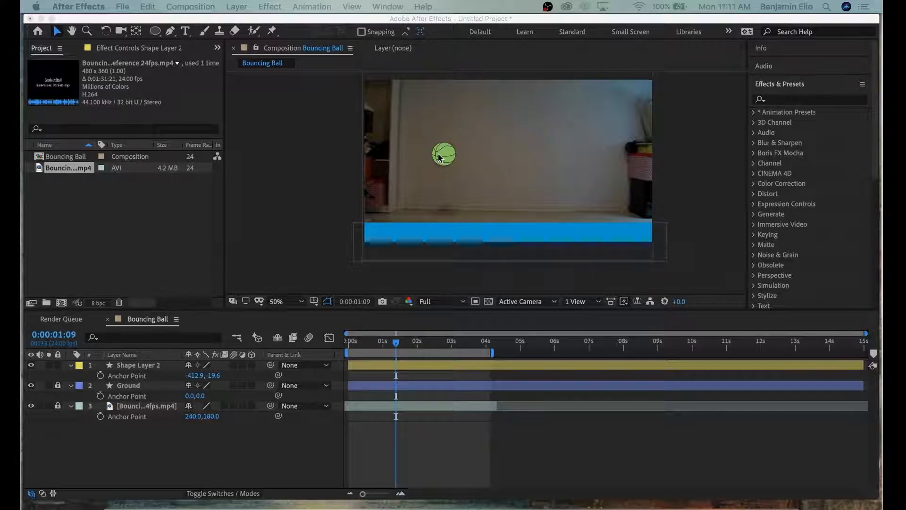
# Expand Shape Layer 2's Contents and select Shape 4, Shape 3 and Shape 2 in turn to examine the basketball's seam lines
pyautogui.press('.')
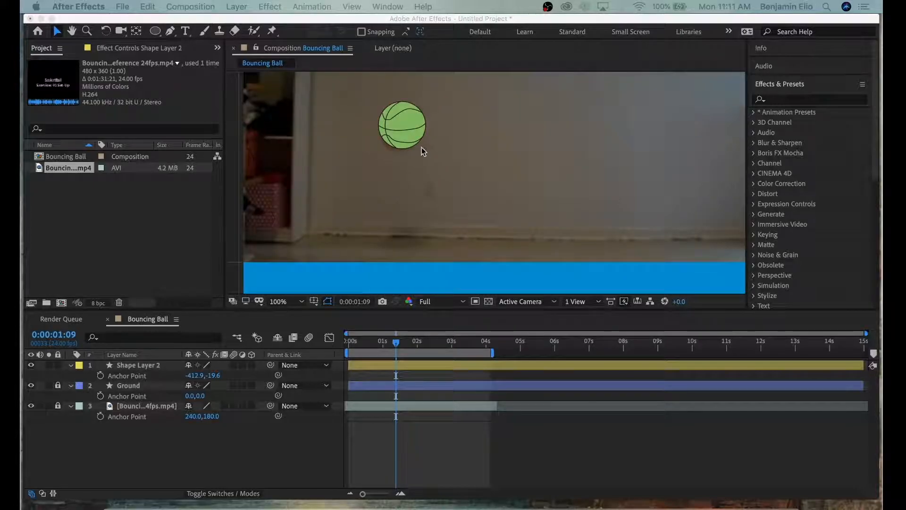
pyautogui.click(401, 115)
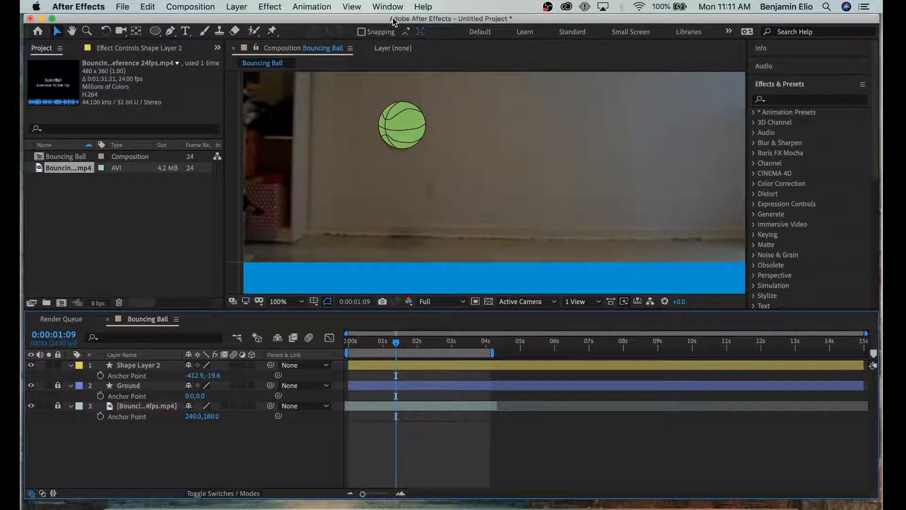
pyautogui.click(160, 366)
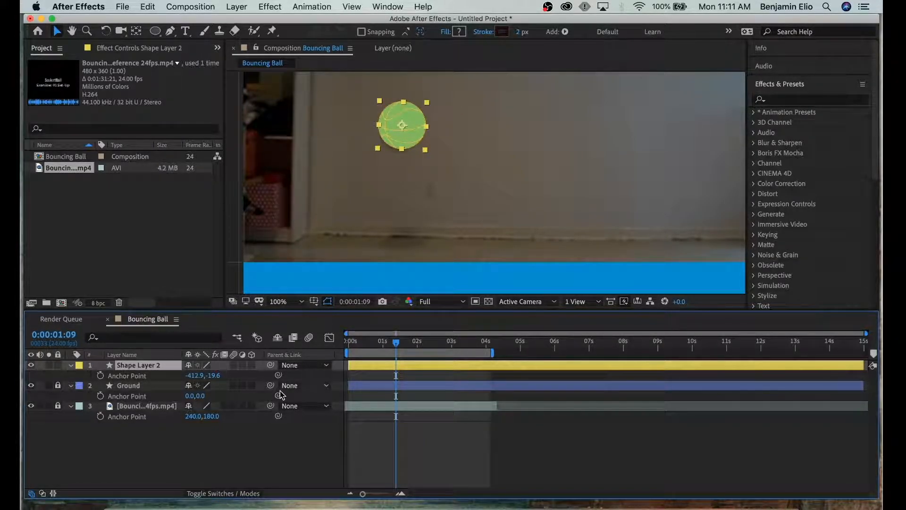
pyautogui.click(71, 366)
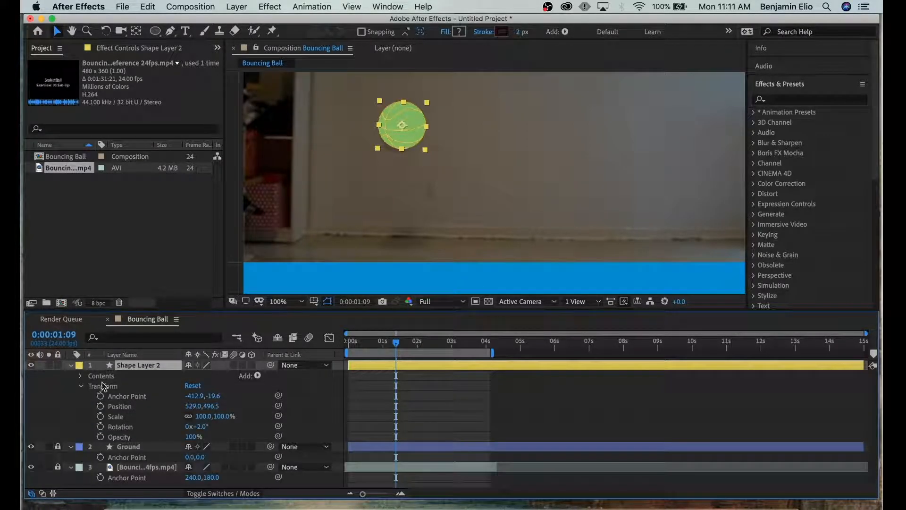
pyautogui.click(81, 376)
pyautogui.click(109, 386)
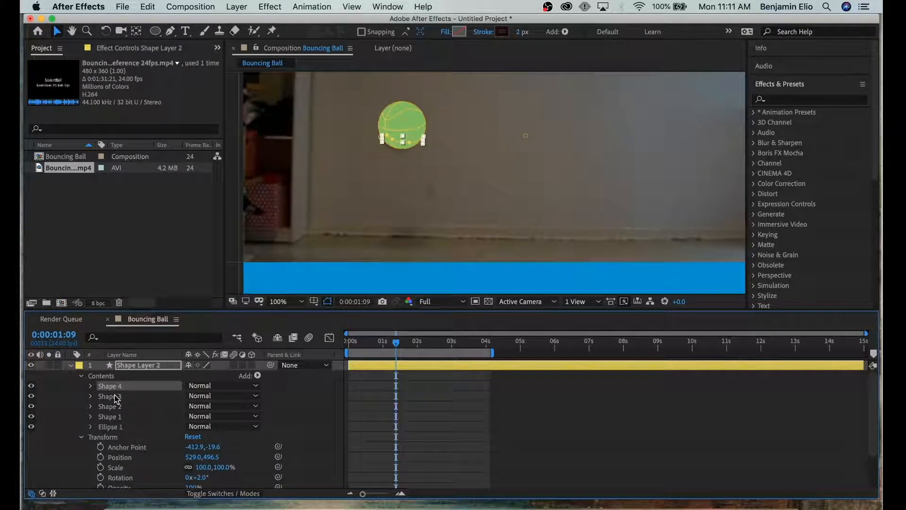
pyautogui.click(110, 396)
pyautogui.click(113, 407)
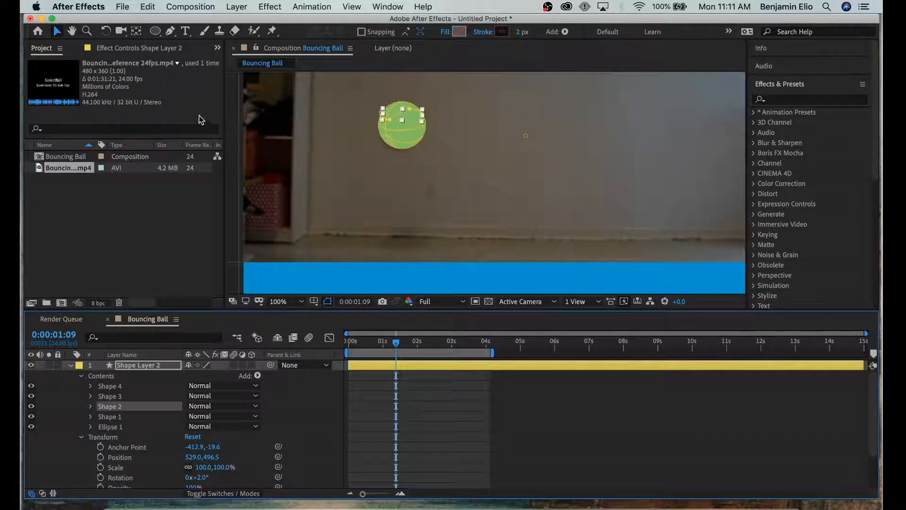
# Check the fill type of the basketball's seam lines in the Fill Options, and collapse Shape Layer 2
pyautogui.click(114, 416)
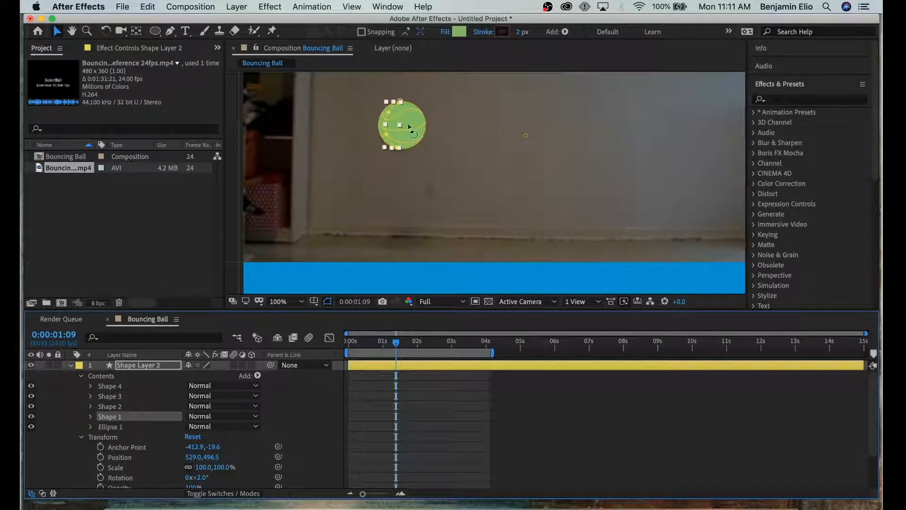
pyautogui.click(412, 109)
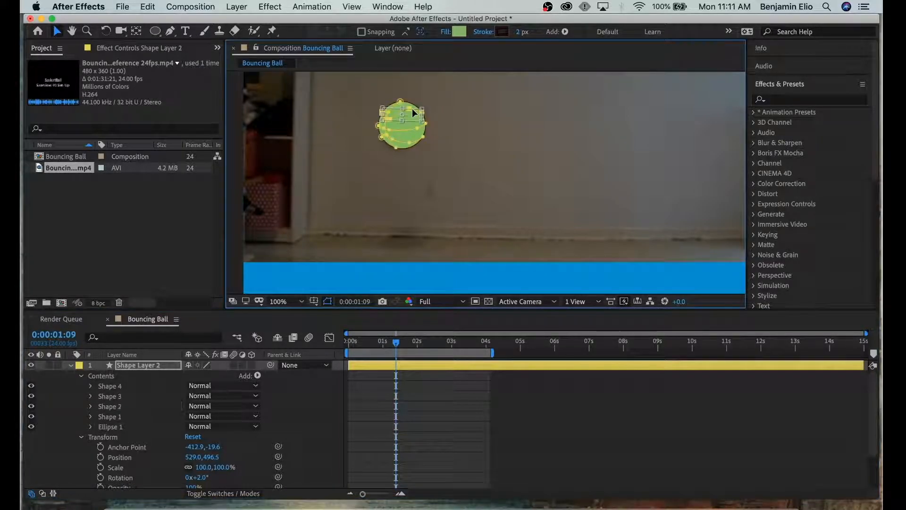
pyautogui.click(446, 33)
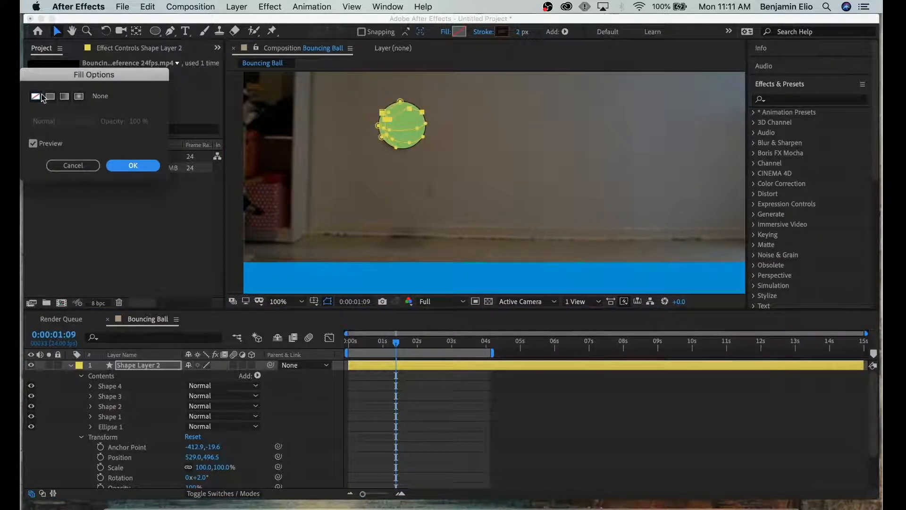
pyautogui.click(115, 166)
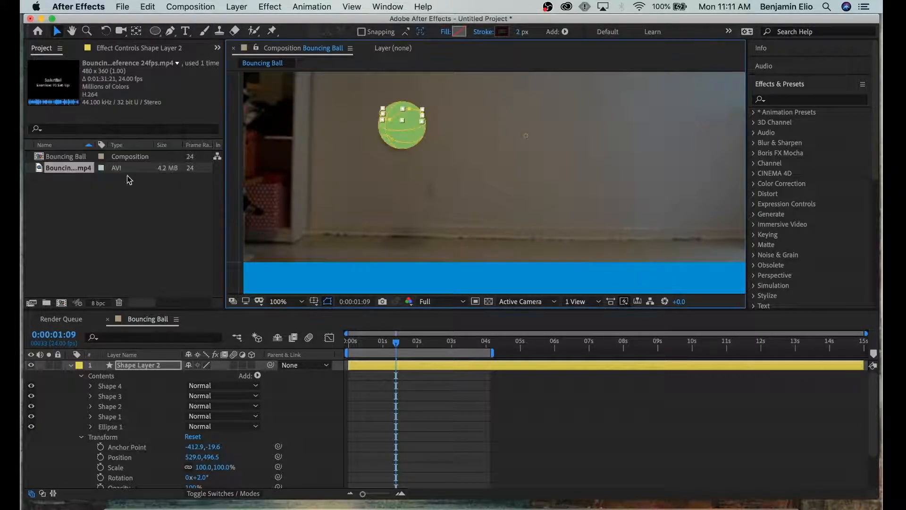
pyautogui.click(453, 419)
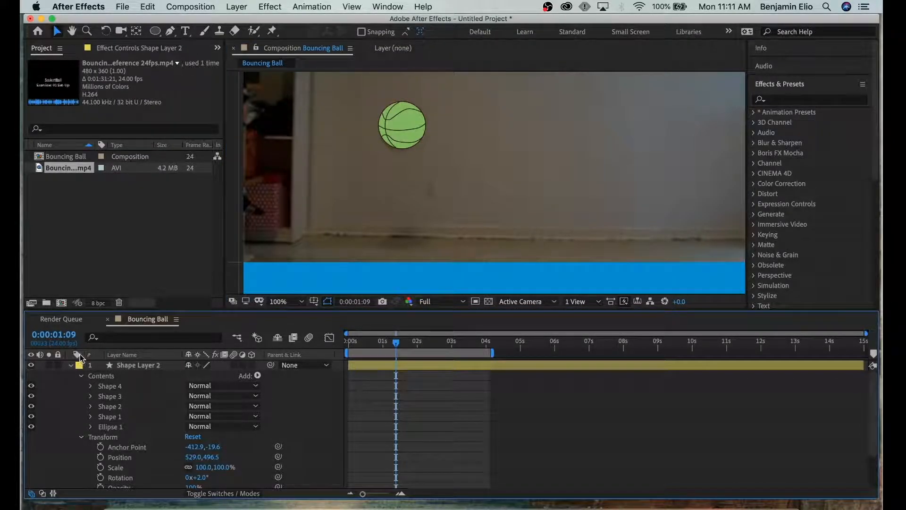
pyautogui.click(71, 365)
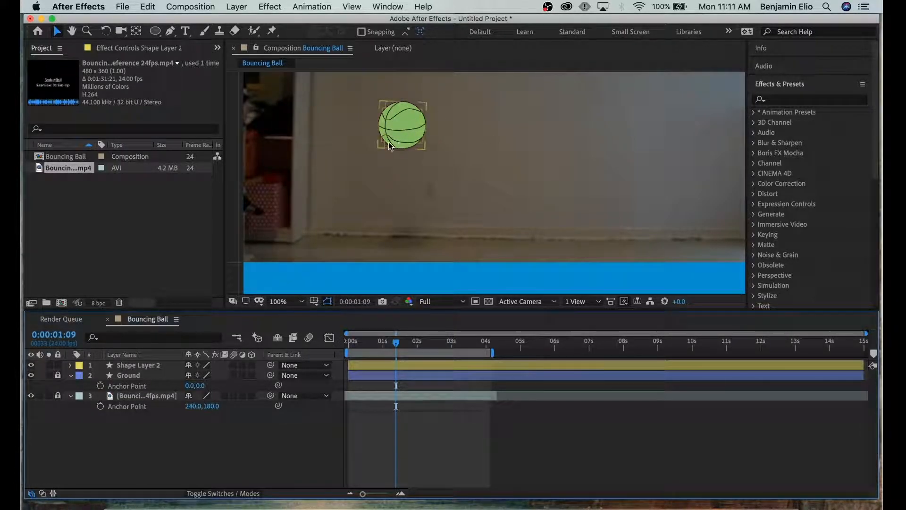
# Rename Shape Layer 2 as Basketball
pyautogui.press(',')
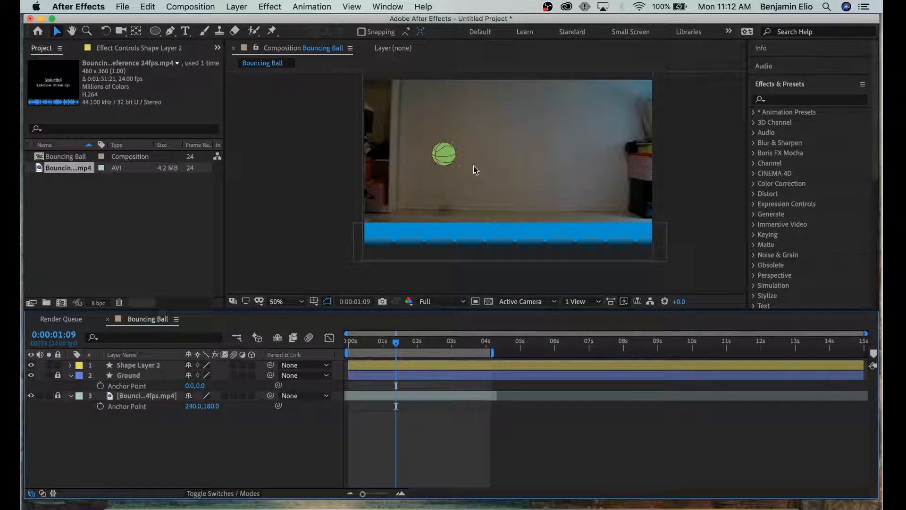
pyautogui.click(137, 365)
pyautogui.rightClick(141, 365)
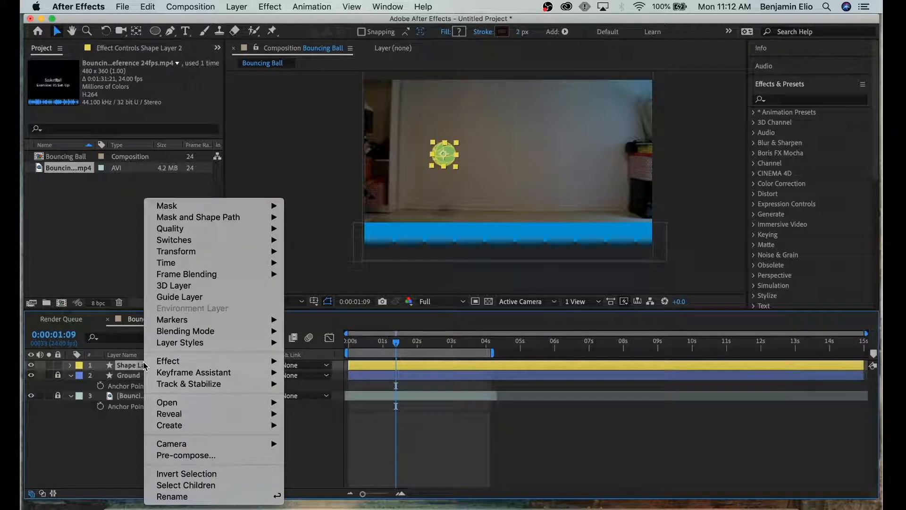
pyautogui.click(172, 496)
pyautogui.write('Basketb')
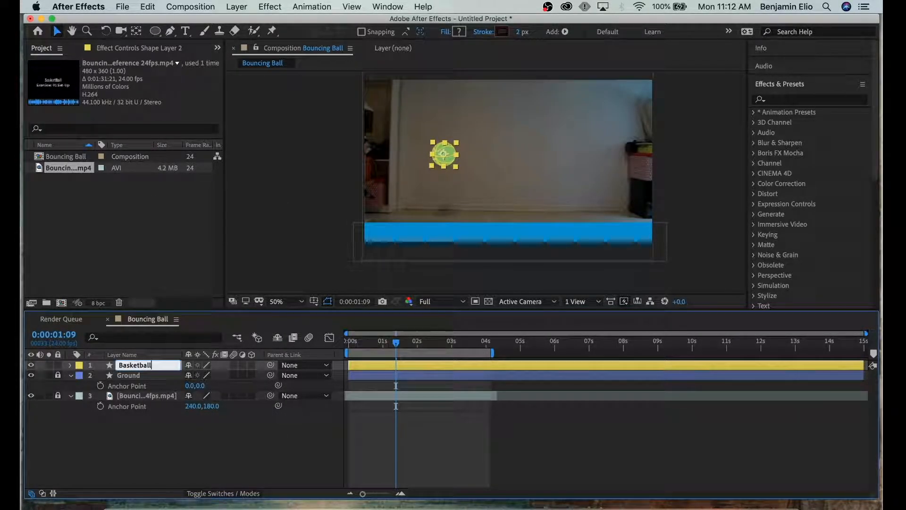
pyautogui.write('all')
pyautogui.press('Return')
pyautogui.click(391, 375)
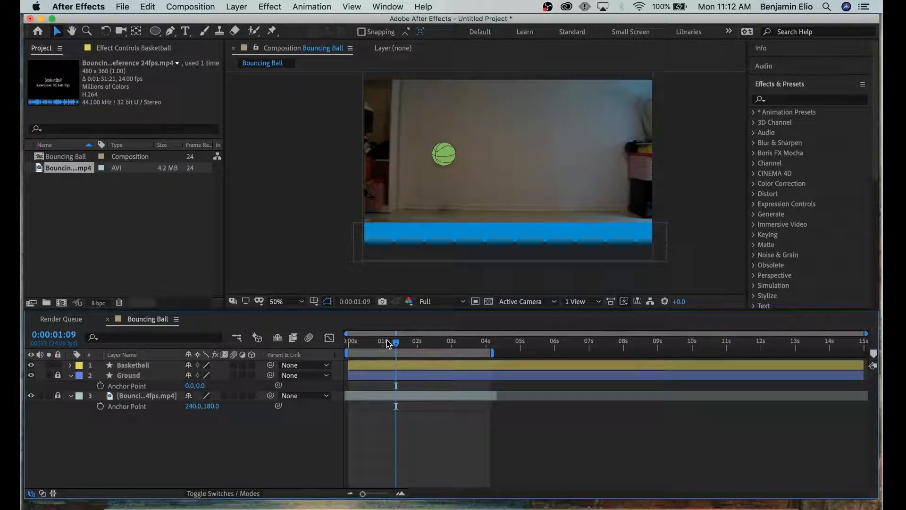
# Move the Basketball layer to about -91, 48.5, just outside the composition frame's upper-left corner
pyautogui.moveTo(395, 345); pyautogui.dragTo(363, 348)
pyautogui.click(452, 145)
pyautogui.moveTo(447, 152); pyautogui.dragTo(357, 87)
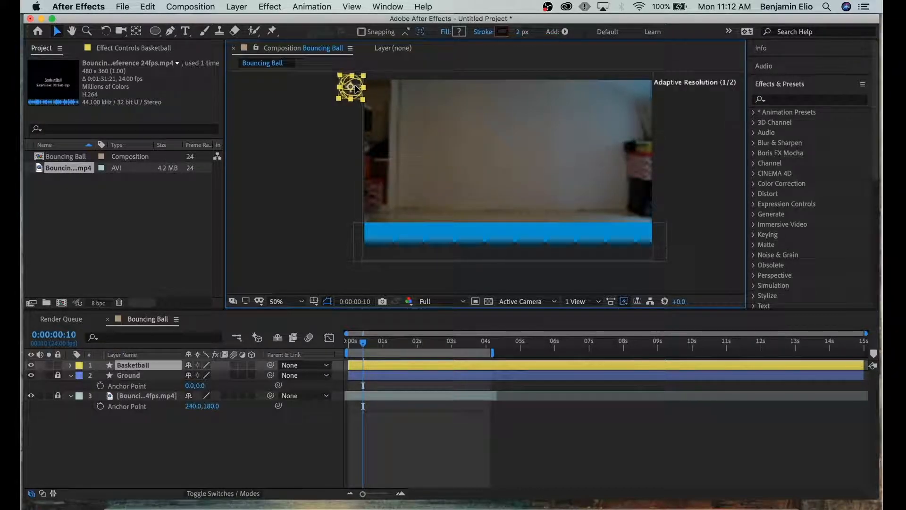
# Set the first Position keyframe for the Basketball layer at 0:00:00:00
pyautogui.moveTo(363, 342); pyautogui.dragTo(349, 342)
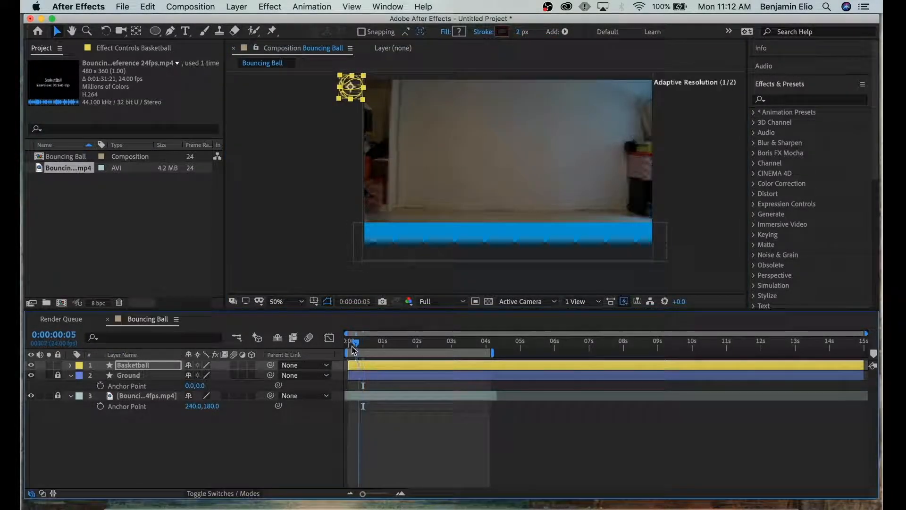
pyautogui.click(69, 365)
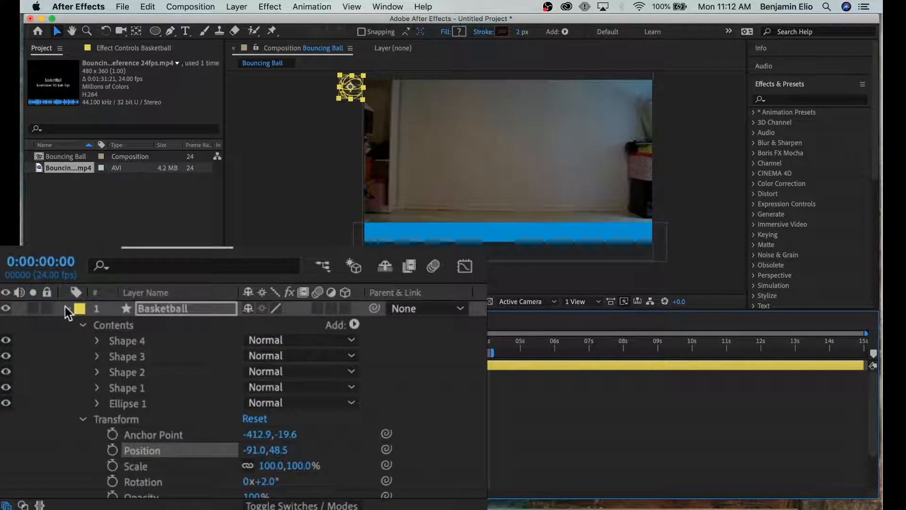
pyautogui.click(82, 324)
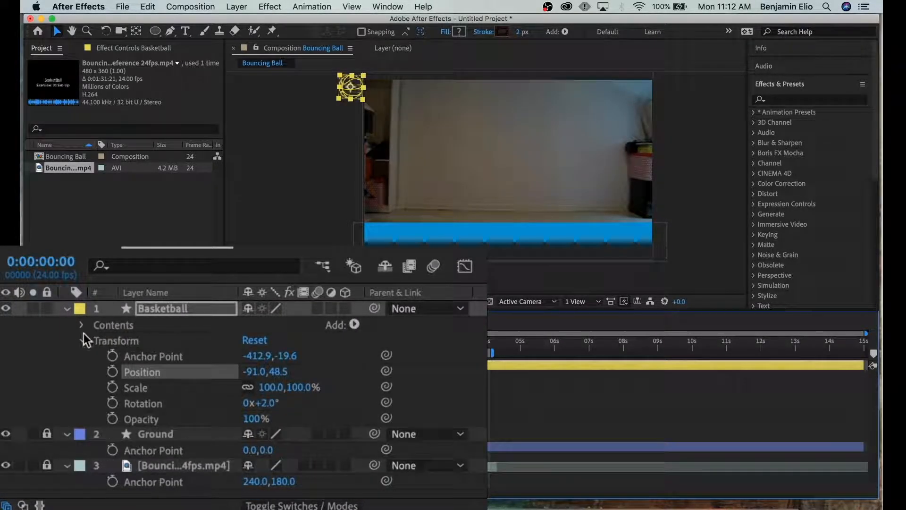
pyautogui.click(112, 373)
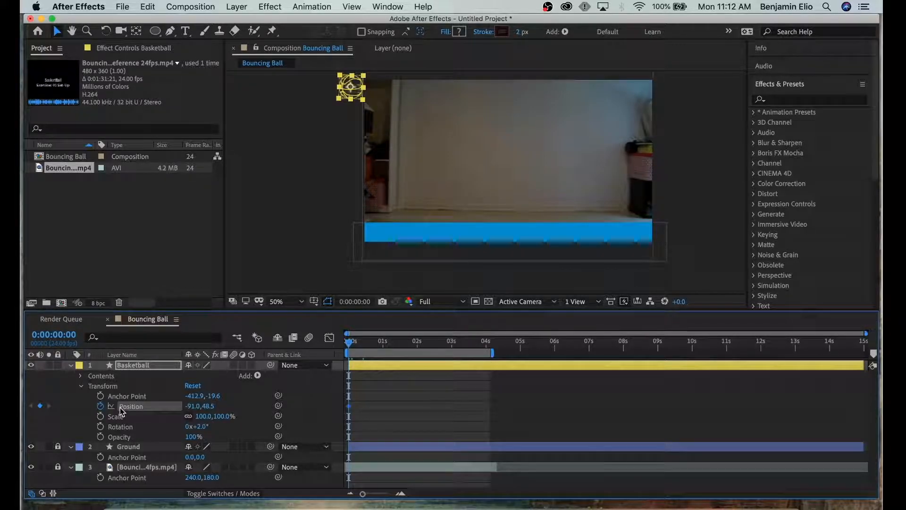
# Match Basketball to the reference ball with Position keyframes: about 389, 876.5 at 0:00:01:04 and about 753, 308.5 at 0:00:01:16
pyautogui.moveTo(364, 341); pyautogui.dragTo(389, 347)
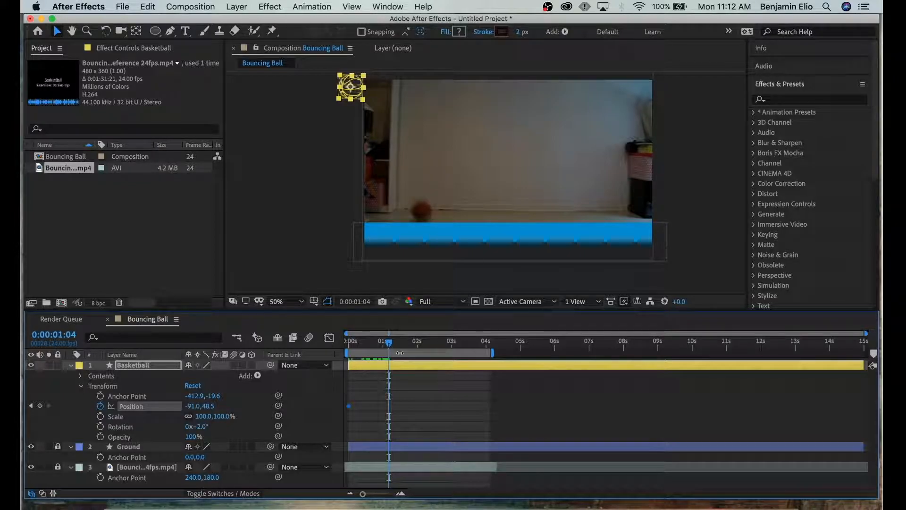
pyautogui.moveTo(362, 95); pyautogui.dragTo(428, 209)
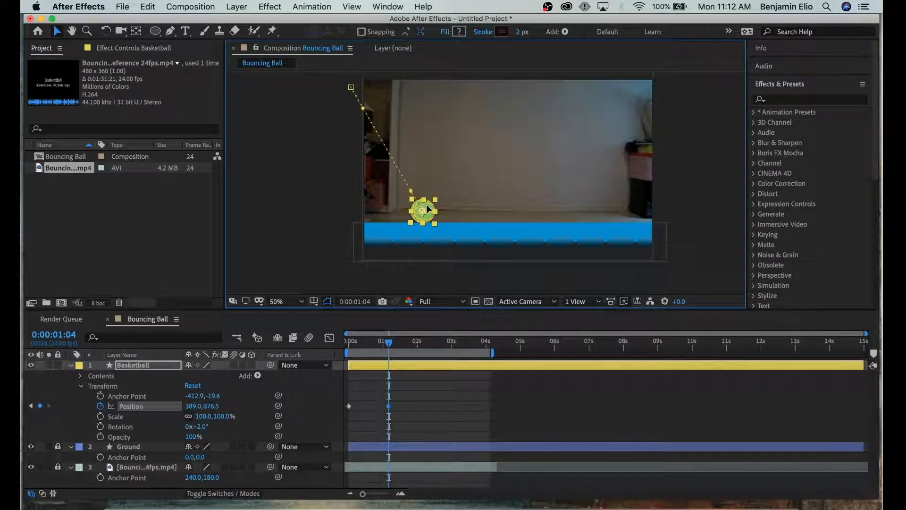
pyautogui.click(393, 343)
pyautogui.moveTo(393, 344)
pyautogui.mouseDown()
pyautogui.moveTo(414, 347)
pyautogui.moveTo(403, 352)
pyautogui.mouseUp()
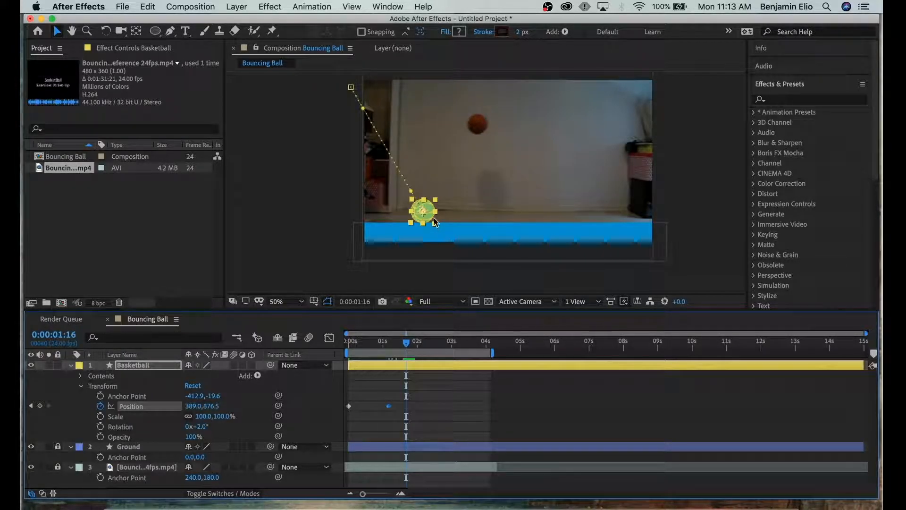
pyautogui.moveTo(428, 217); pyautogui.dragTo(484, 132)
# Add Position keyframes for the second bounce: about 1057, 876.5 at 0:00:02:03 and about 1421, 460.5 at 0:00:02:14
pyautogui.moveTo(407, 343); pyautogui.dragTo(422, 348)
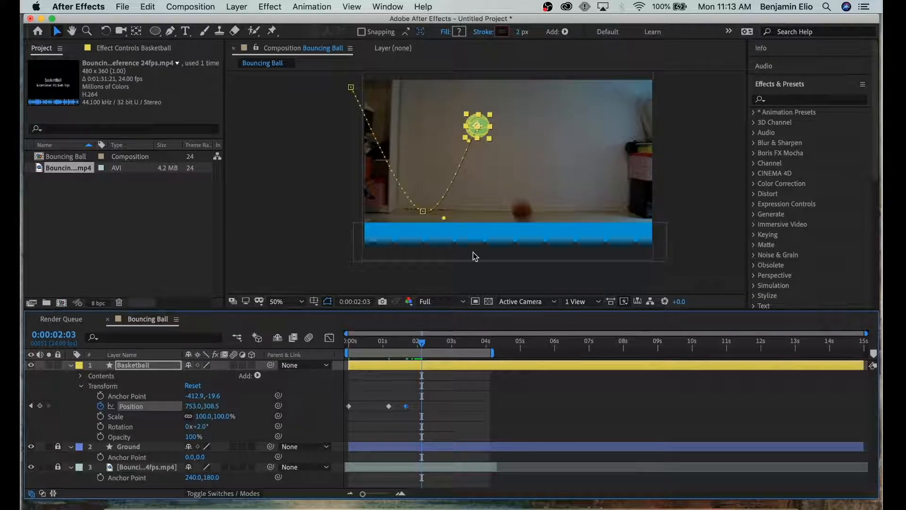
pyautogui.moveTo(487, 134); pyautogui.dragTo(532, 220)
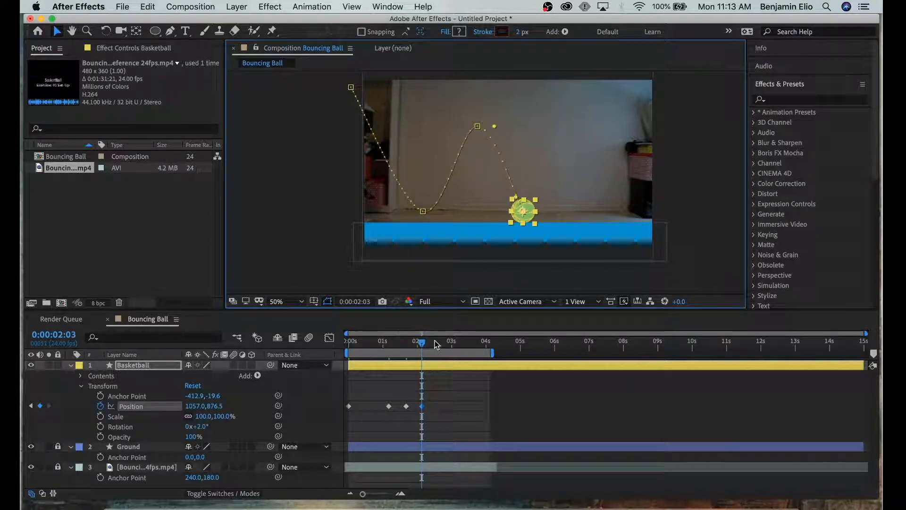
pyautogui.moveTo(423, 344); pyautogui.dragTo(439, 347)
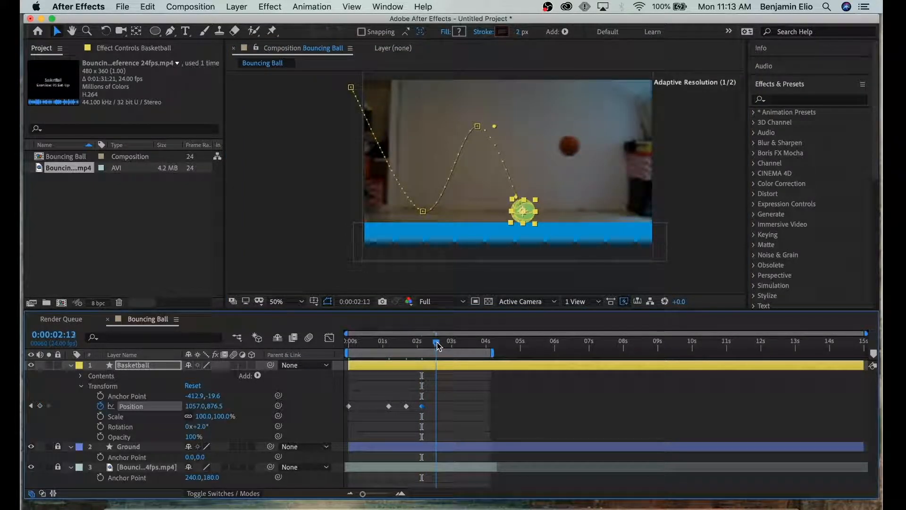
pyautogui.moveTo(529, 214); pyautogui.dragTo(583, 149)
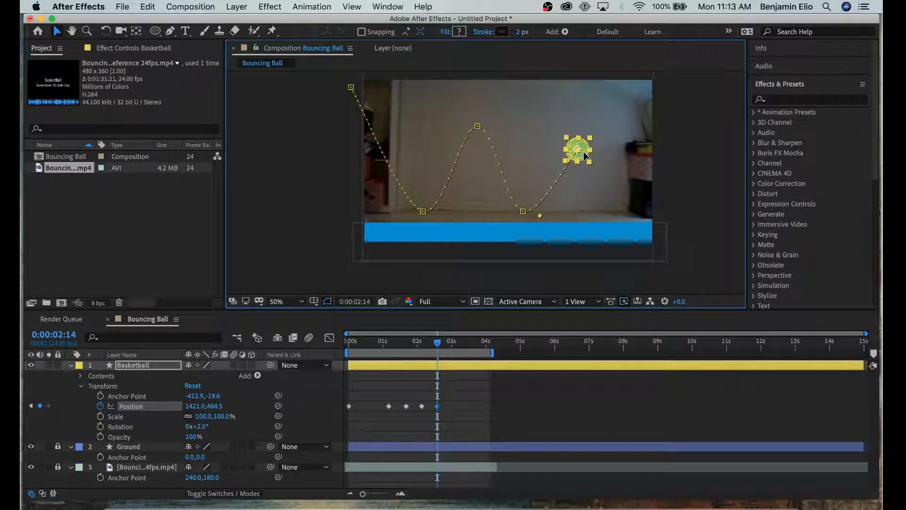
# Keyframe Basketball's Position at about 1673, 876.5 at 0:00:02:23 and just outside the frame's right edge at 0:00:03:10
pyautogui.moveTo(437, 348); pyautogui.dragTo(451, 349)
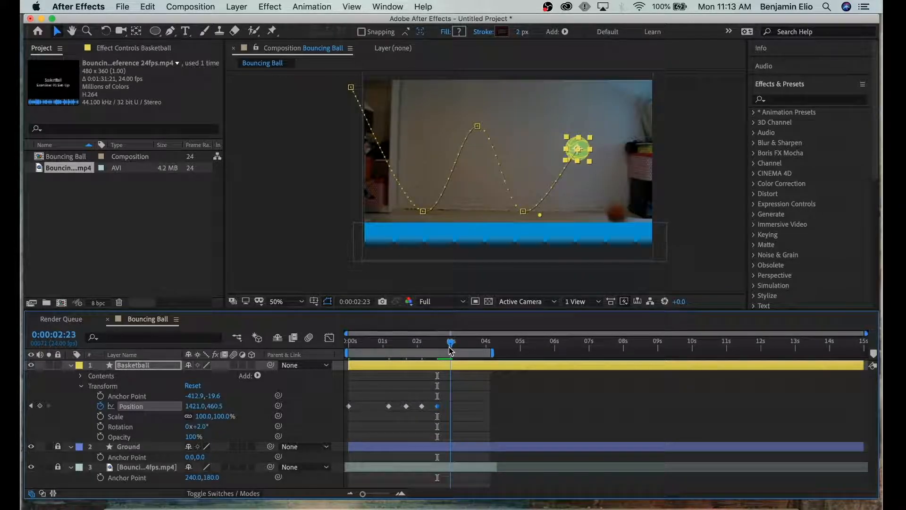
pyautogui.moveTo(580, 154); pyautogui.dragTo(617, 221)
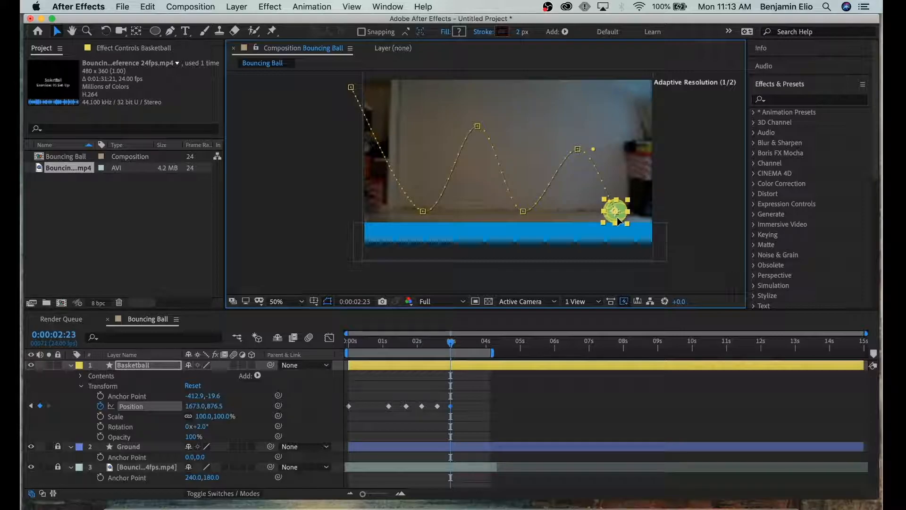
pyautogui.click(452, 349)
pyautogui.moveTo(451, 349); pyautogui.dragTo(466, 348)
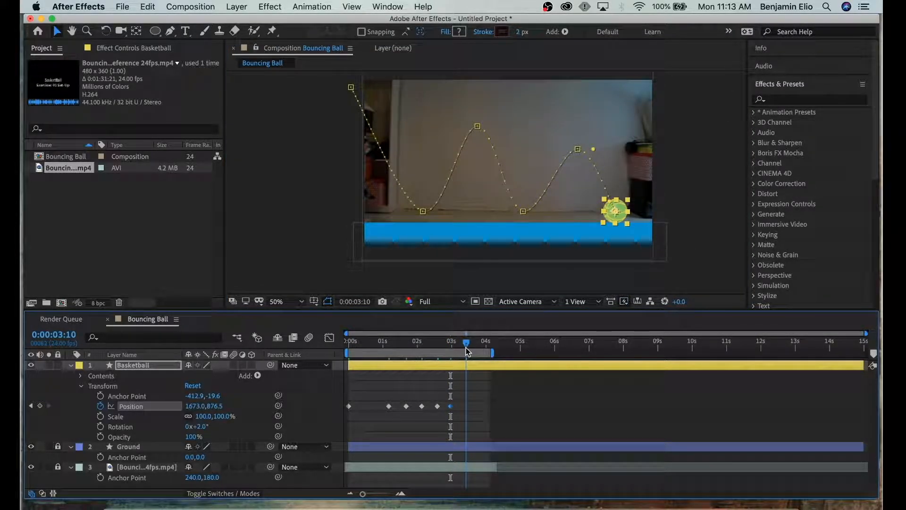
pyautogui.moveTo(466, 349)
pyautogui.mouseDown()
pyautogui.moveTo(459, 357)
pyautogui.moveTo(467, 355)
pyautogui.mouseUp()
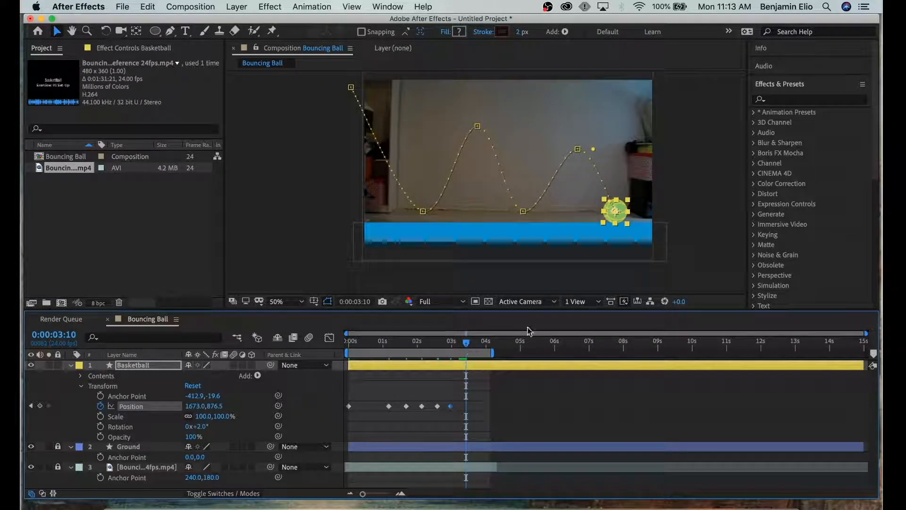
pyautogui.moveTo(616, 211); pyautogui.dragTo(665, 164)
# Hide the reference footage layer and preview the bouncing ball from 0:00:00:00
pyautogui.moveTo(469, 344); pyautogui.dragTo(372, 380)
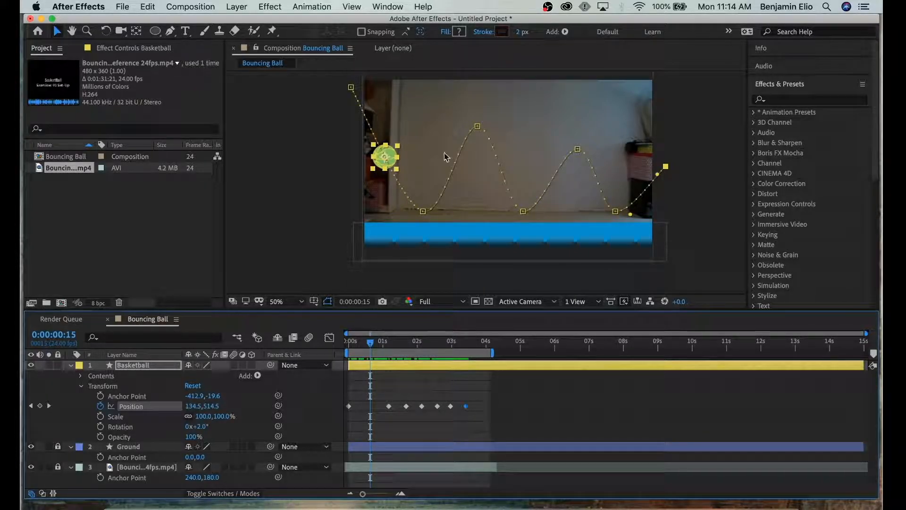
pyautogui.moveTo(395, 341); pyautogui.dragTo(344, 320)
pyautogui.click(32, 466)
pyautogui.click(366, 380)
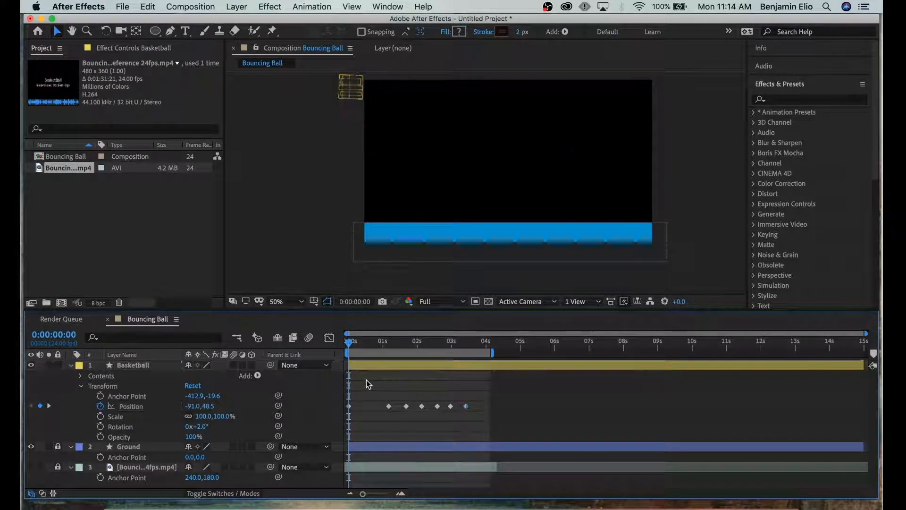
pyautogui.press('space')
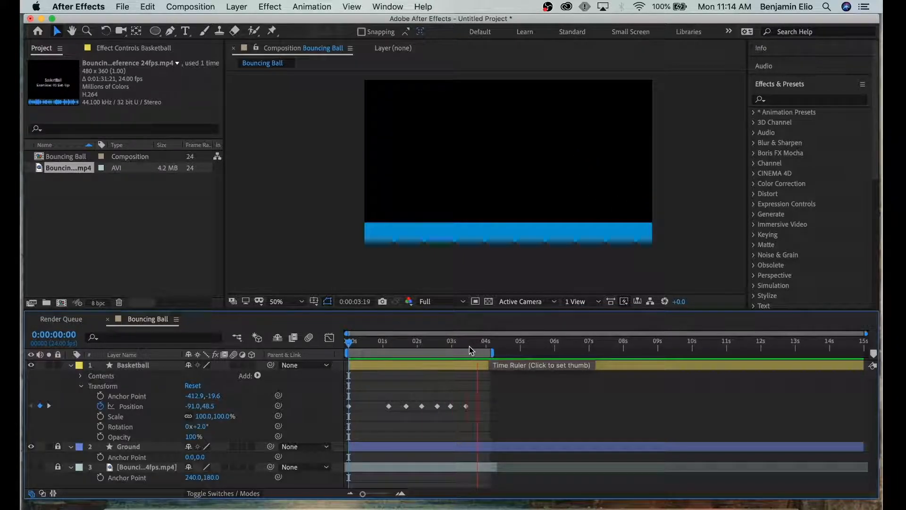
# Go to 0:00:01:04 and curve Basketball's first fall into an arc by extending the first Position keyframe's path handle nearly horizontally
pyautogui.click(388, 348)
pyautogui.moveTo(388, 348)
pyautogui.mouseDown()
pyautogui.moveTo(347, 347)
pyautogui.moveTo(390, 341)
pyautogui.mouseUp()
pyautogui.click(392, 367)
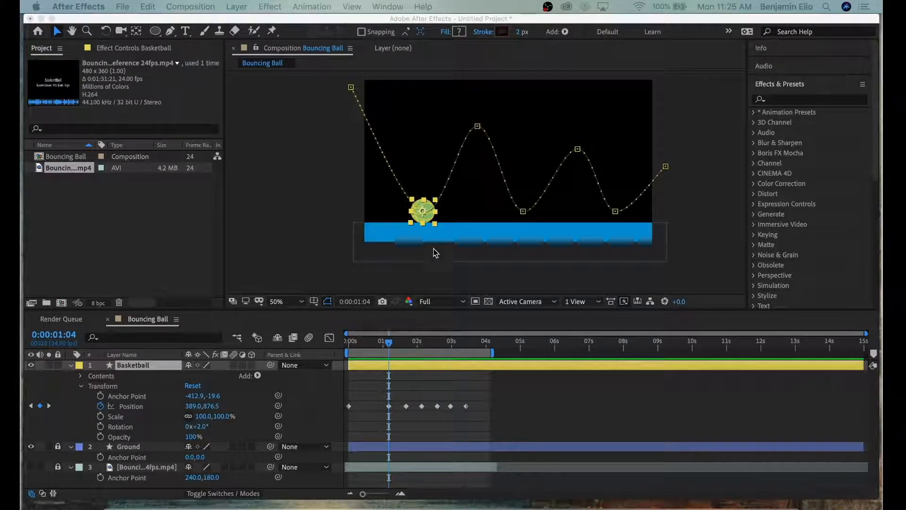
pyautogui.click(353, 89)
pyautogui.click(352, 88)
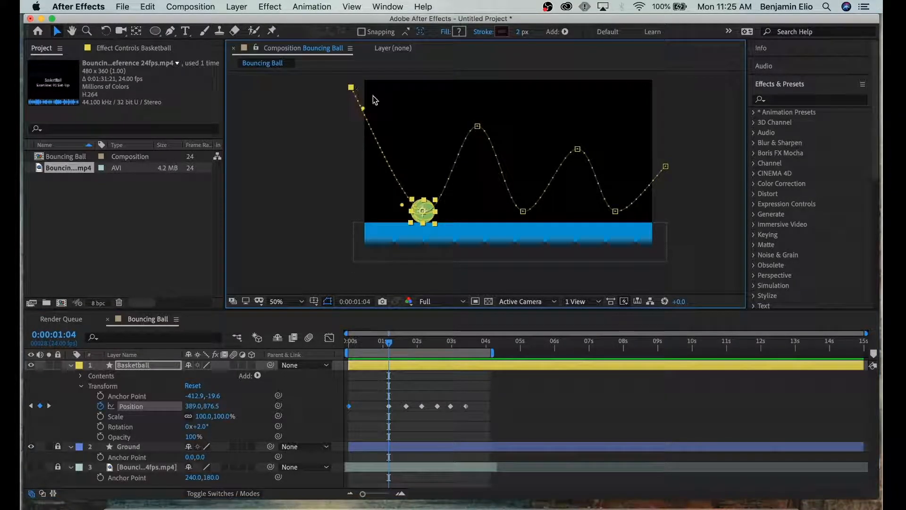
pyautogui.moveTo(364, 109); pyautogui.dragTo(366, 111)
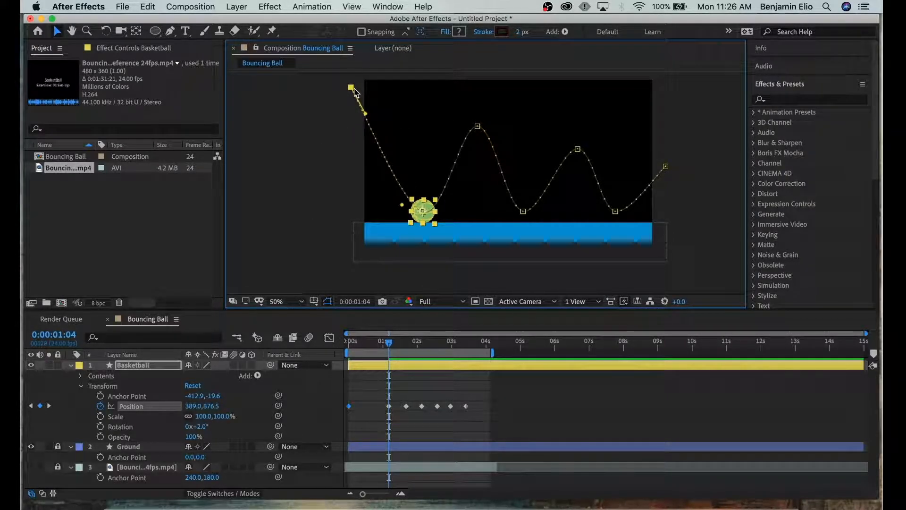
pyautogui.click(477, 126)
pyautogui.click(351, 87)
pyautogui.click(478, 126)
pyautogui.click(350, 88)
pyautogui.moveTo(366, 115); pyautogui.dragTo(405, 91)
# Widen the motion path's arc at the first bounce peak by lengthening that keyframe's nearly horizontal handles
pyautogui.click(477, 126)
pyautogui.moveTo(459, 127); pyautogui.dragTo(506, 128)
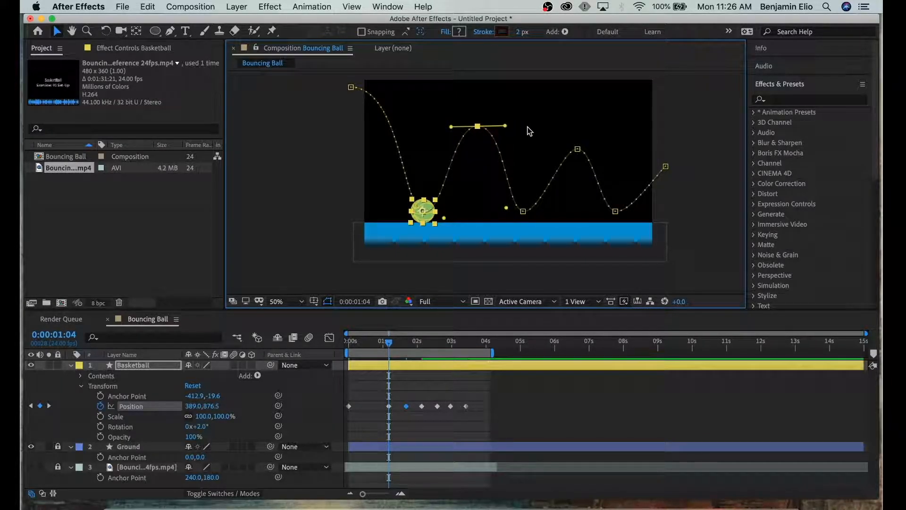
# Widen the second bounce peak's arc with longer horizontal path handles and pull the last Position keyframe's handle nearly horizontal
pyautogui.click(577, 149)
pyautogui.click(537, 150)
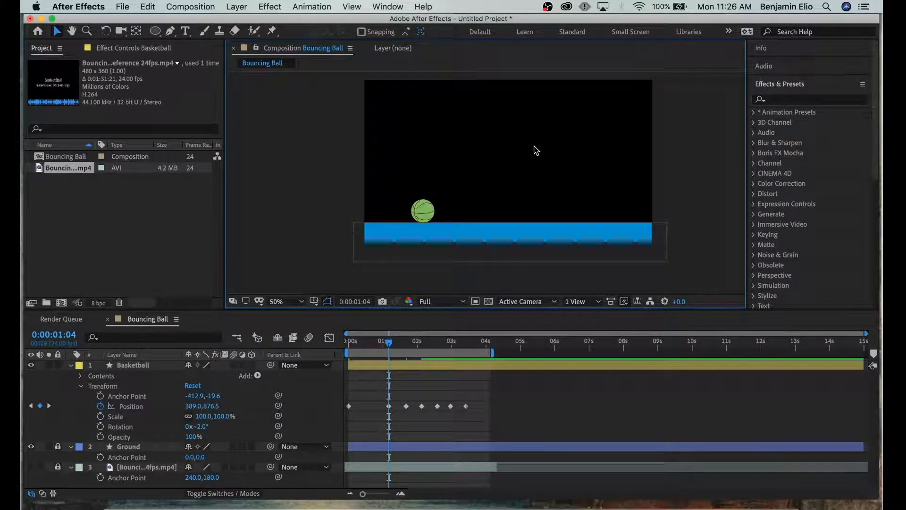
pyautogui.press('super+z')
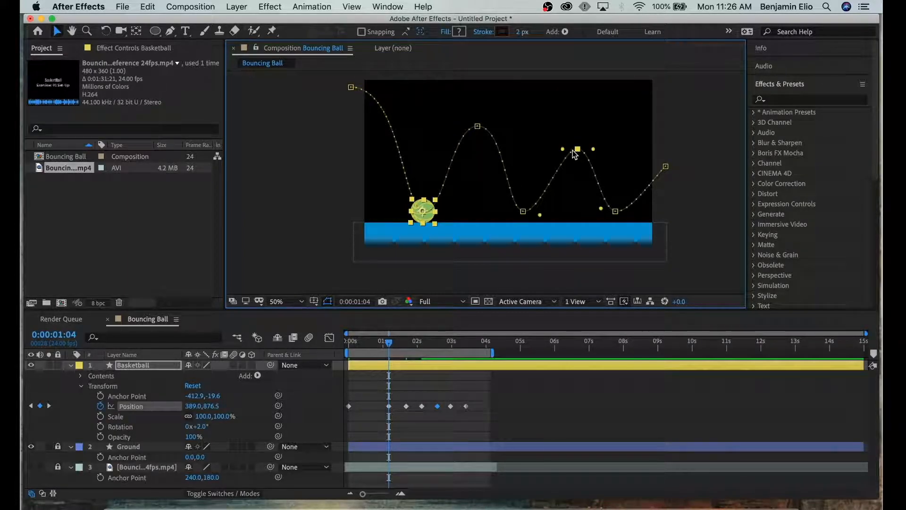
pyautogui.moveTo(563, 151); pyautogui.dragTo(514, 149)
pyautogui.moveTo(516, 150); pyautogui.dragTo(606, 149)
pyautogui.moveTo(549, 149); pyautogui.dragTo(555, 149)
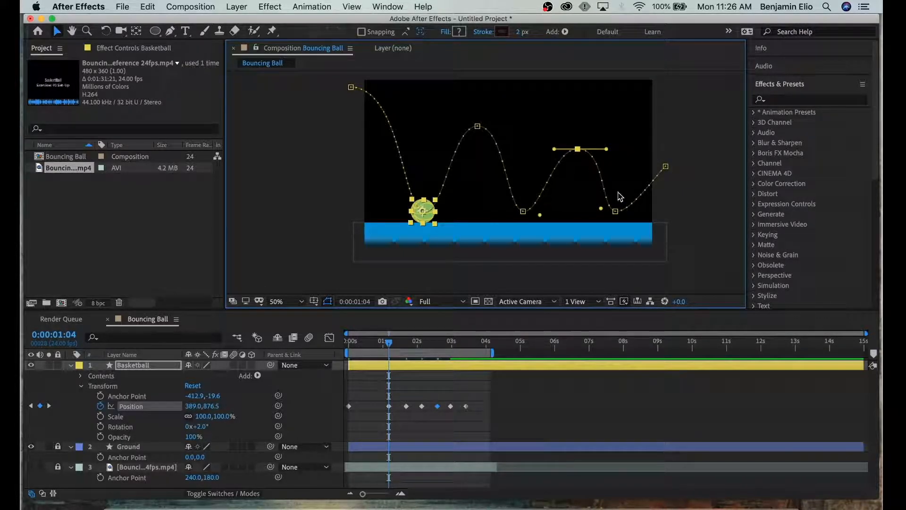
pyautogui.click(661, 168)
pyautogui.moveTo(658, 174); pyautogui.dragTo(641, 167)
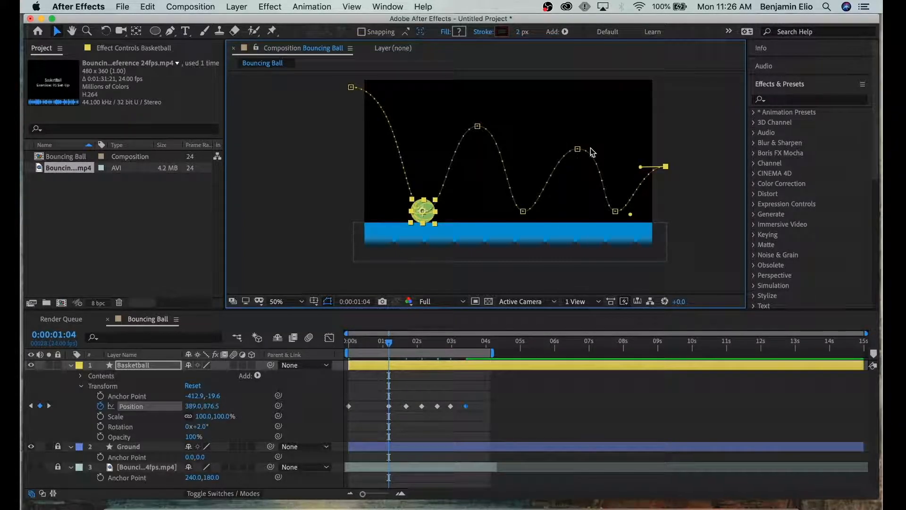
# Lengthen both path handles of the first bounce peak's keyframe slightly, keeping them nearly horizontal
pyautogui.click(578, 149)
pyautogui.click(478, 127)
pyautogui.moveTo(505, 127); pyautogui.dragTo(508, 128)
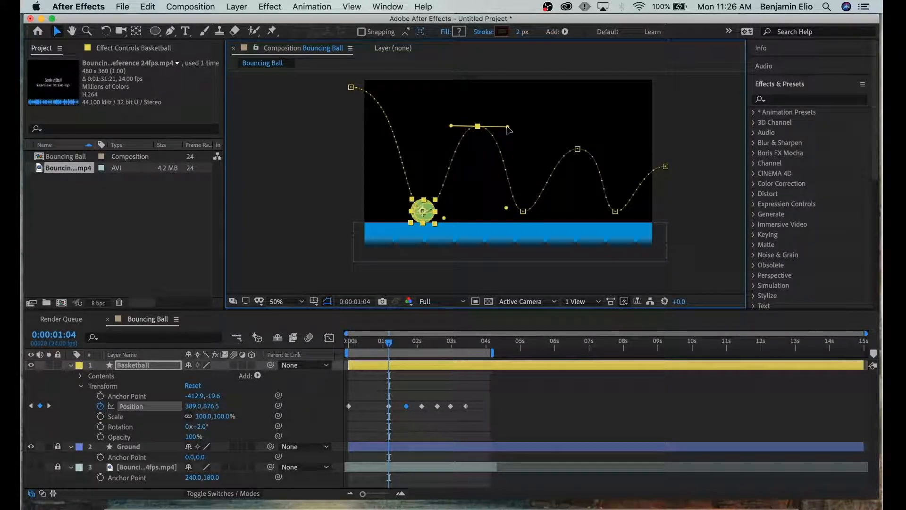
pyautogui.moveTo(451, 126); pyautogui.dragTo(448, 127)
pyautogui.click(578, 149)
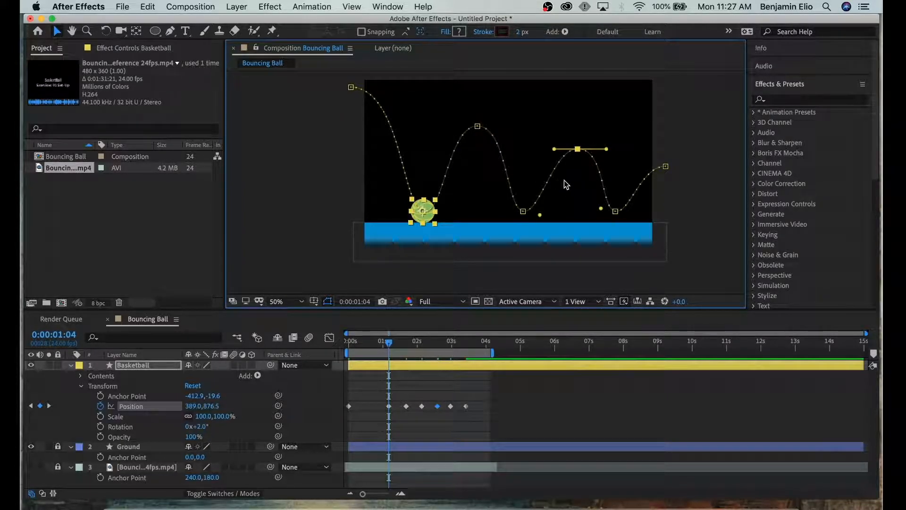
# Try to sharpen the motion path at the second ground contact by shortening that keyframe's path handles
pyautogui.click(524, 211)
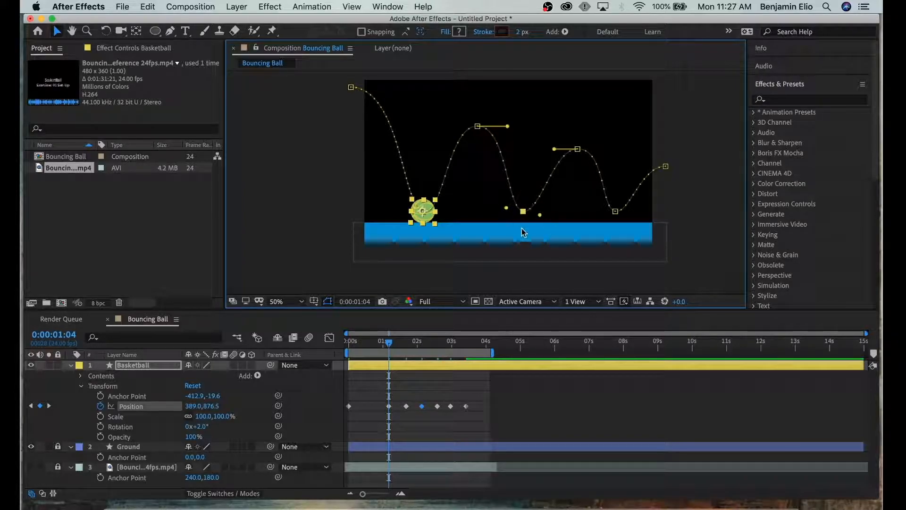
pyautogui.moveTo(539, 215); pyautogui.dragTo(517, 212)
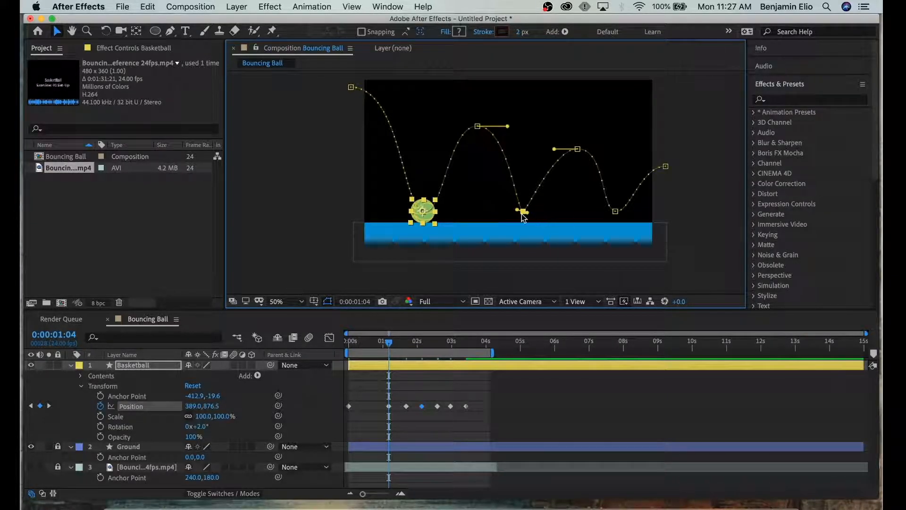
pyautogui.press('.')
pyautogui.press('.')
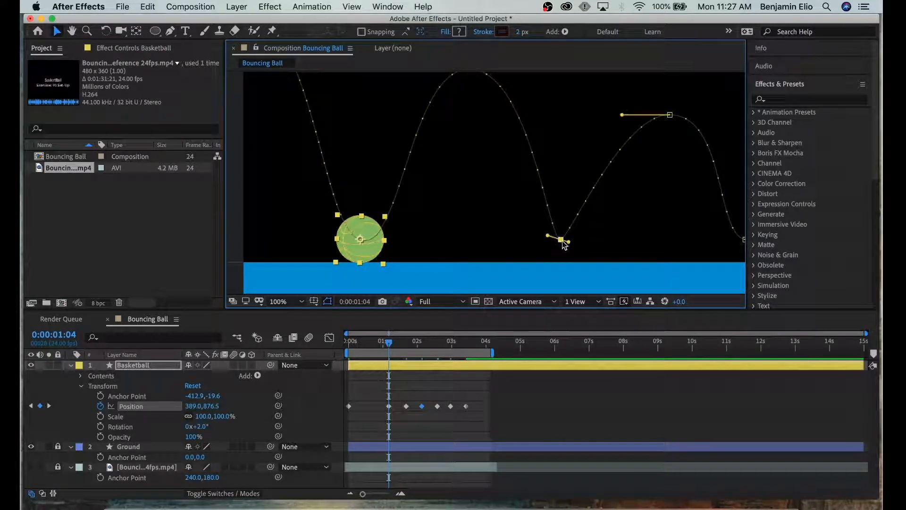
pyautogui.moveTo(624, 228); pyautogui.dragTo(538, 152)
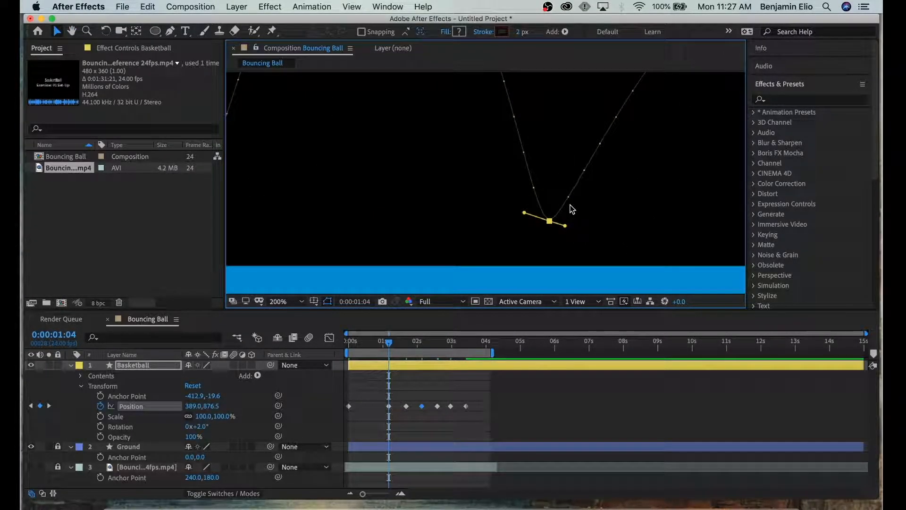
pyautogui.moveTo(569, 206); pyautogui.dragTo(531, 191)
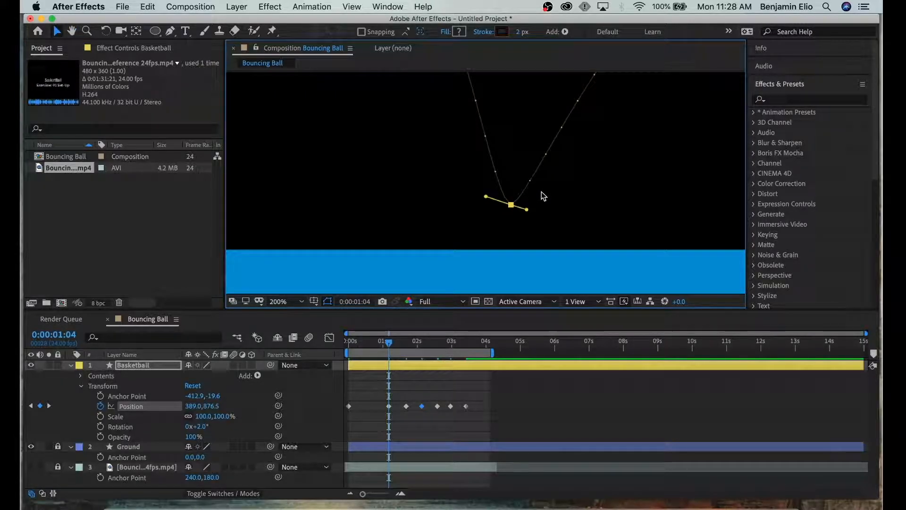
pyautogui.moveTo(540, 191); pyautogui.dragTo(514, 188)
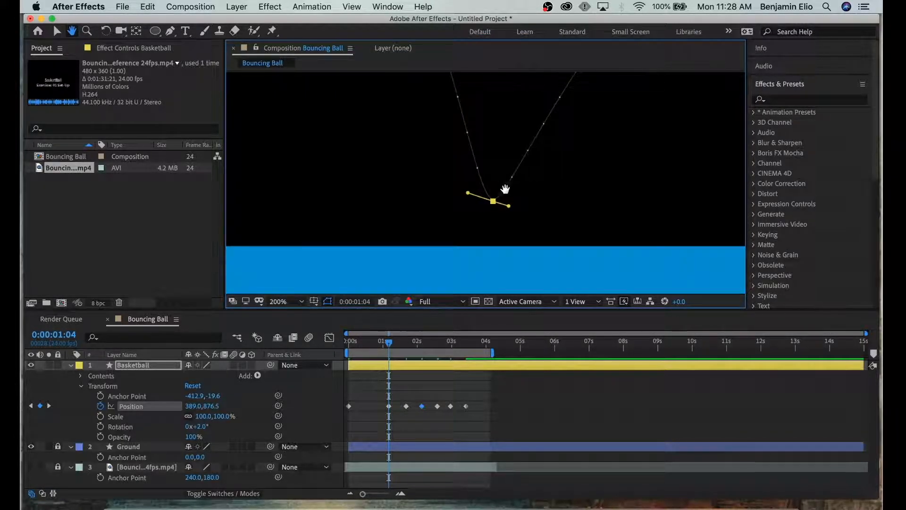
pyautogui.press('.')
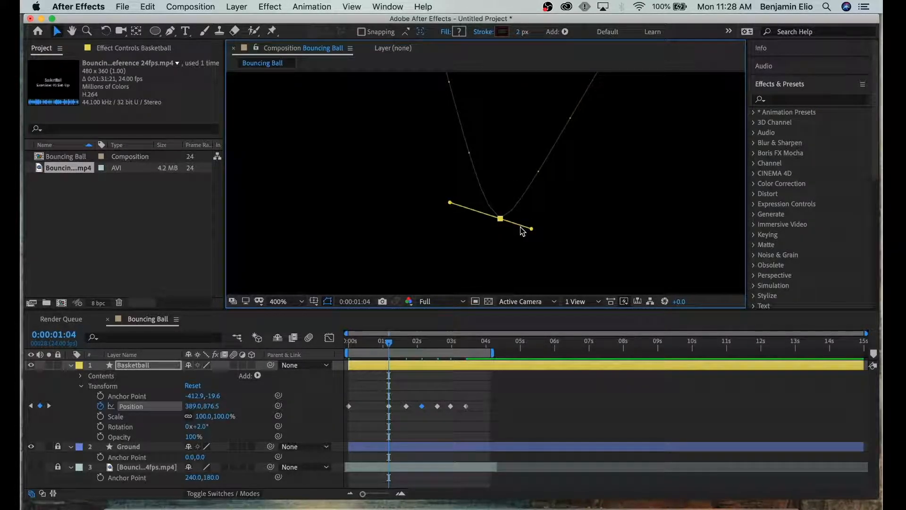
# Convert the second ground-contact keyframe on the motion path into a sharp corner with the Convert Vertex tool
pyautogui.press('y')
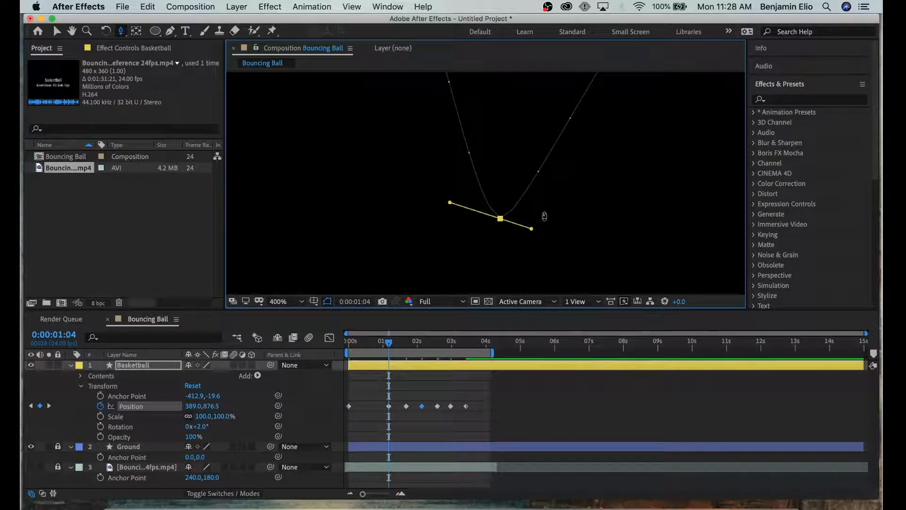
pyautogui.click(57, 32)
pyautogui.click(170, 31)
pyautogui.moveTo(170, 31); pyautogui.dragTo(229, 71)
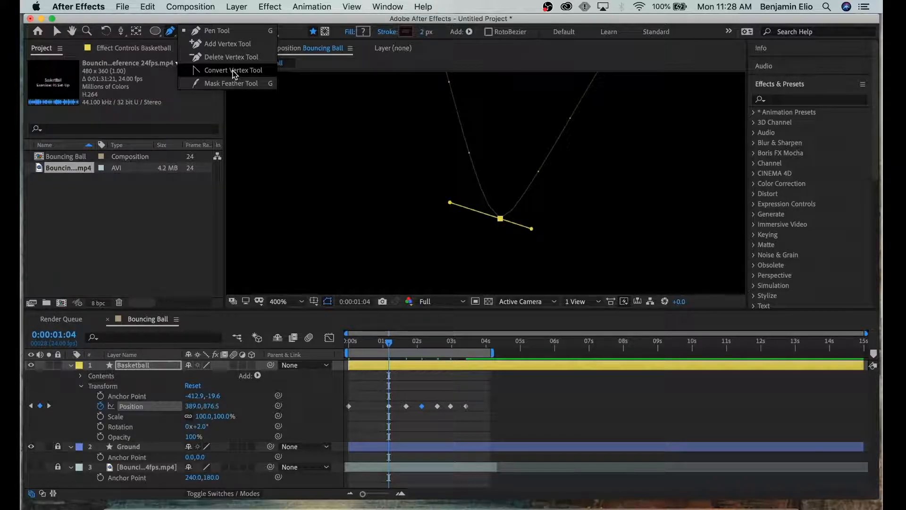
pyautogui.click(233, 72)
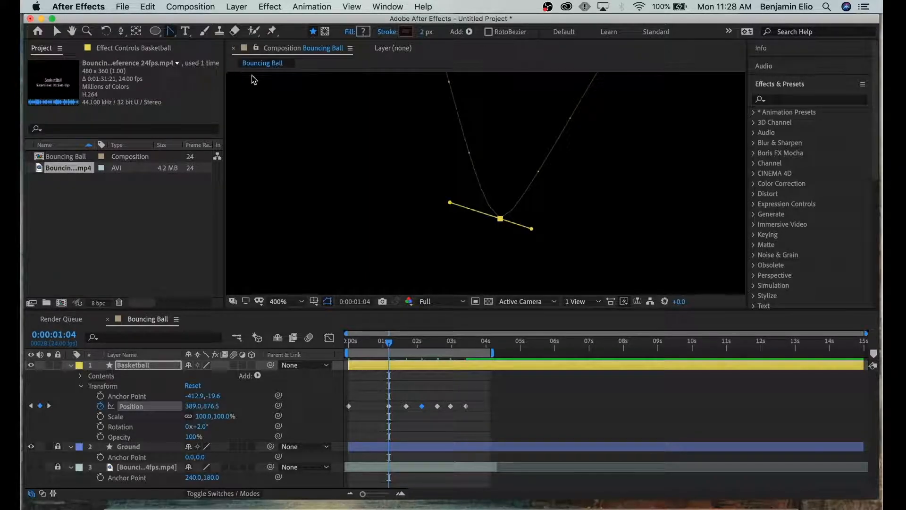
pyautogui.click(500, 218)
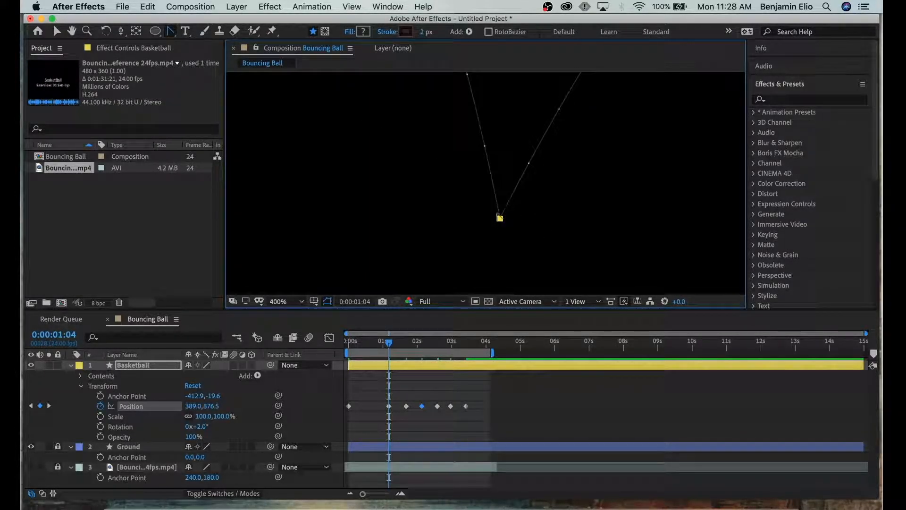
pyautogui.click(500, 219)
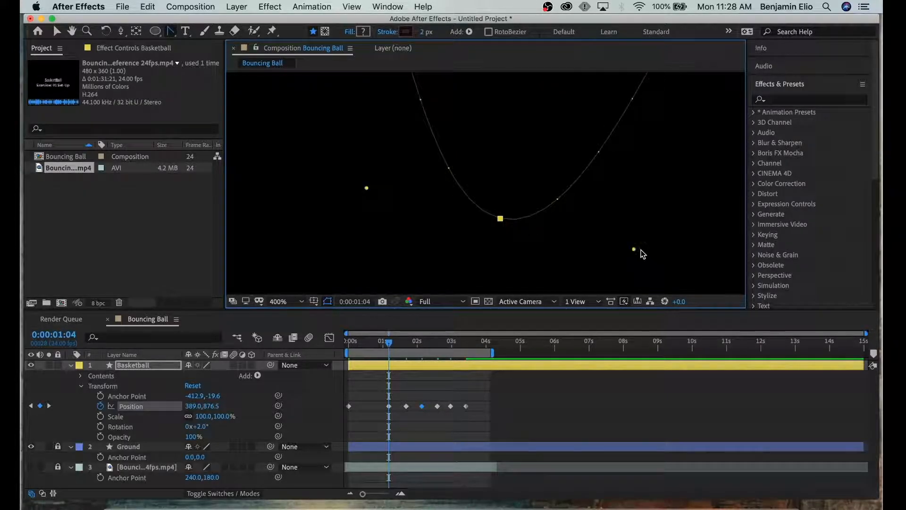
pyautogui.click(501, 219)
pyautogui.click(500, 218)
pyautogui.click(500, 219)
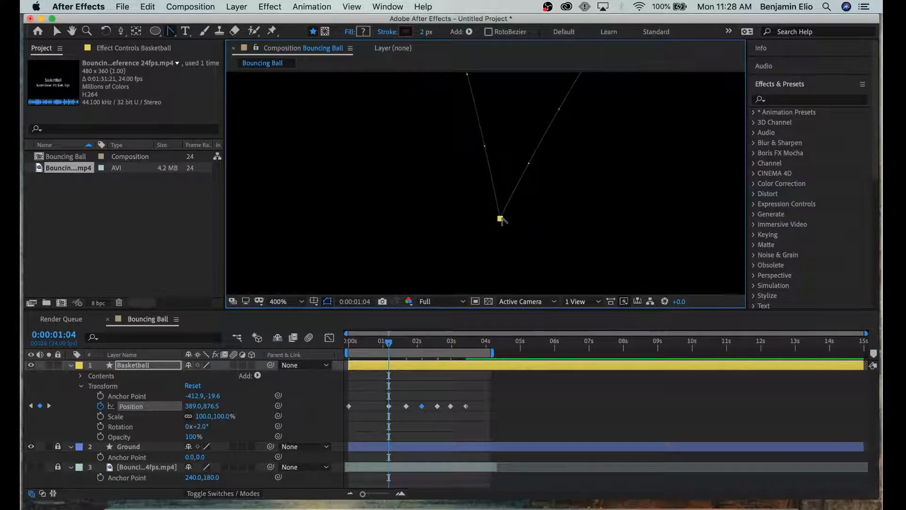
# Pull new path handles out of the second ground-contact corner and angle the incoming handle steeply up along the fall
pyautogui.press(',')
pyautogui.press(',')
pyautogui.press(',')
pyautogui.press(',')
pyautogui.press(',')
pyautogui.press('.')
pyautogui.press('.')
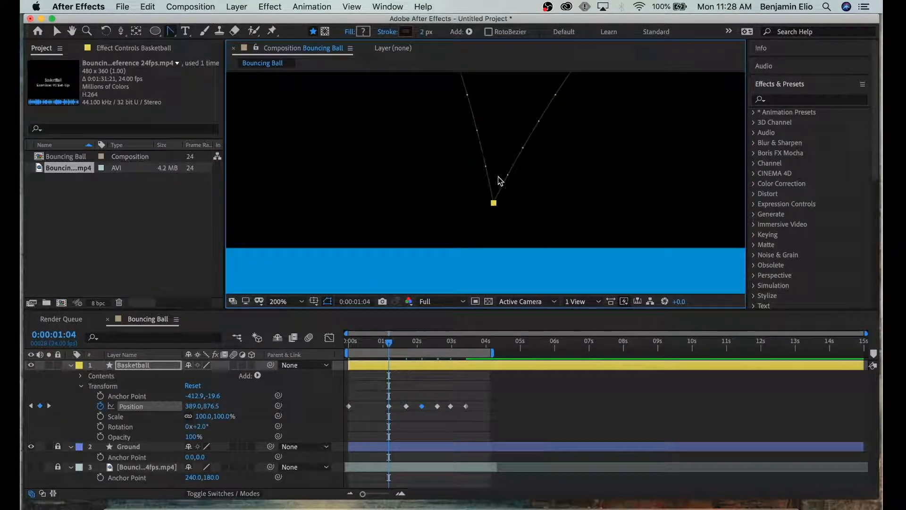
pyautogui.moveTo(493, 203); pyautogui.dragTo(528, 150)
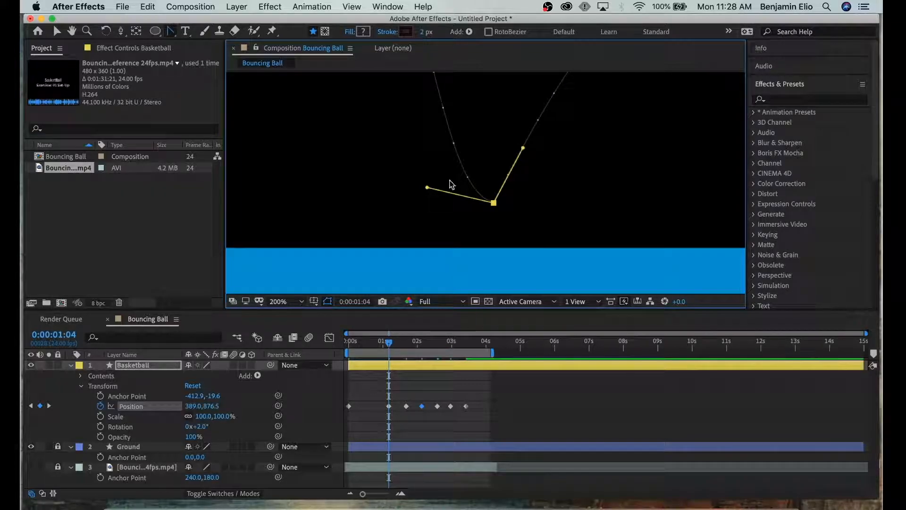
pyautogui.moveTo(427, 188); pyautogui.dragTo(478, 127)
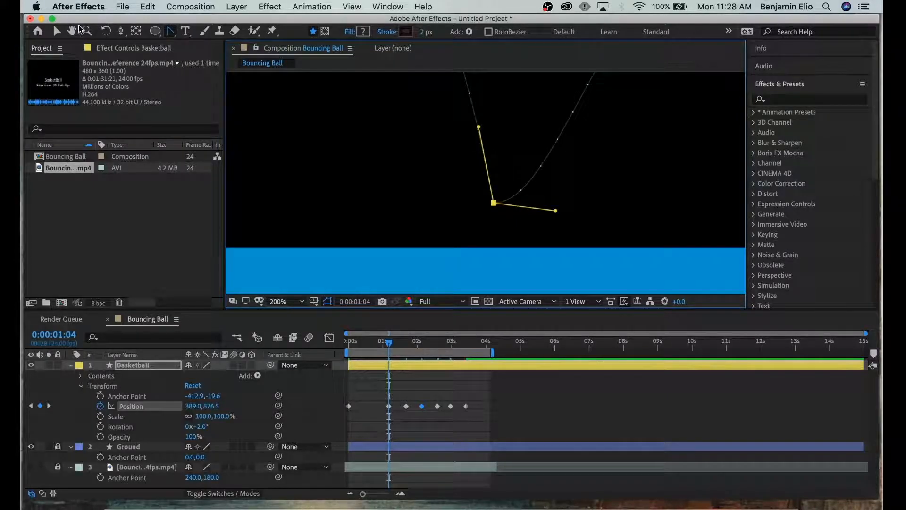
# Angle the second ground contact's outgoing path handle steeply upward with the Selection tool to form a V-shaped bounce
pyautogui.click(56, 31)
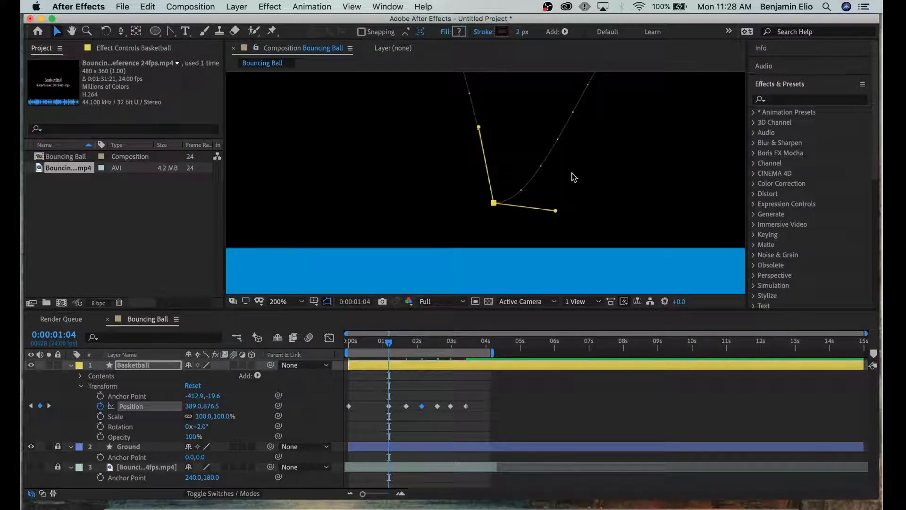
pyautogui.click(555, 212)
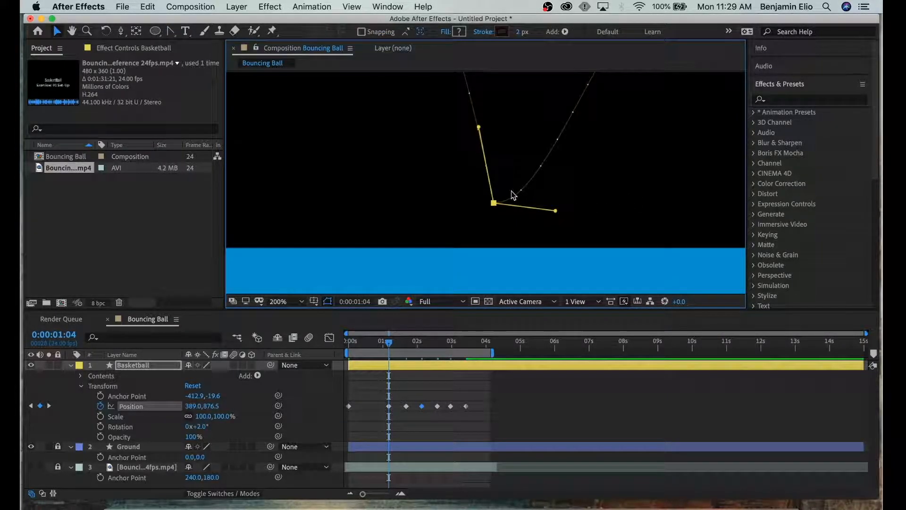
pyautogui.click(522, 183)
pyautogui.click(443, 366)
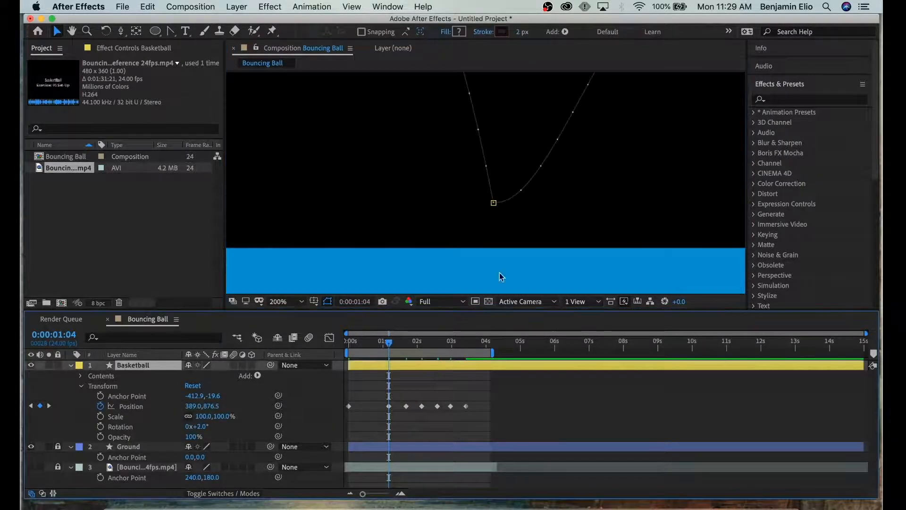
pyautogui.click(494, 203)
pyautogui.moveTo(556, 211); pyautogui.dragTo(521, 120)
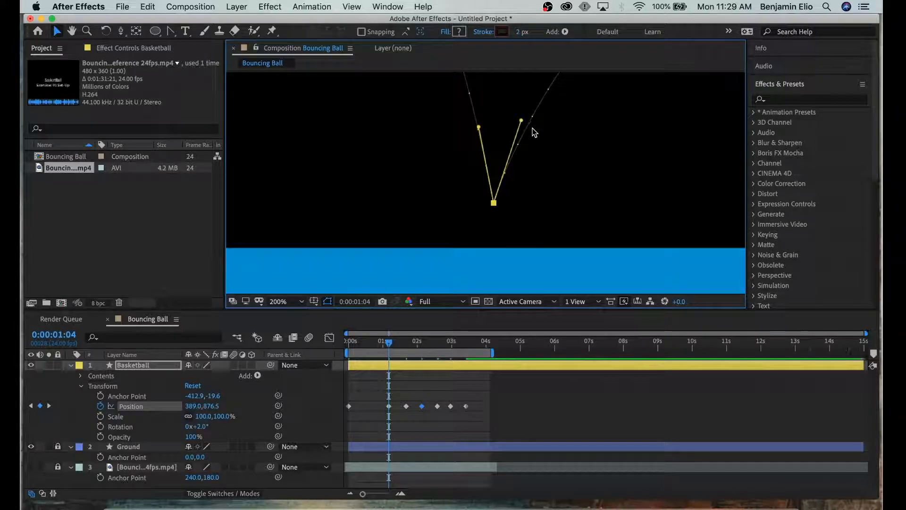
pyautogui.press(',')
pyautogui.moveTo(504, 151); pyautogui.dragTo(482, 146)
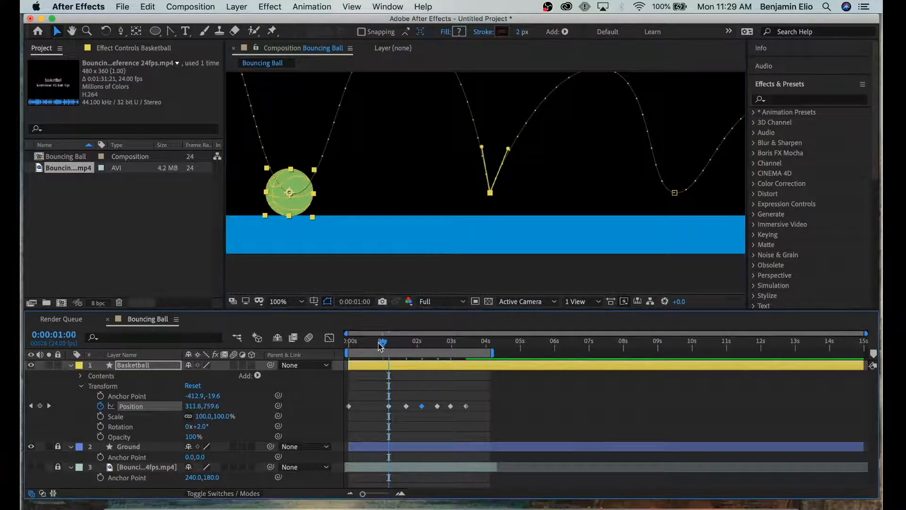
# Go to 0:00:00:12 and split the first ground contact's path handles, angling both steeply upward into a V
pyautogui.moveTo(389, 342); pyautogui.dragTo(367, 341)
pyautogui.click(290, 193)
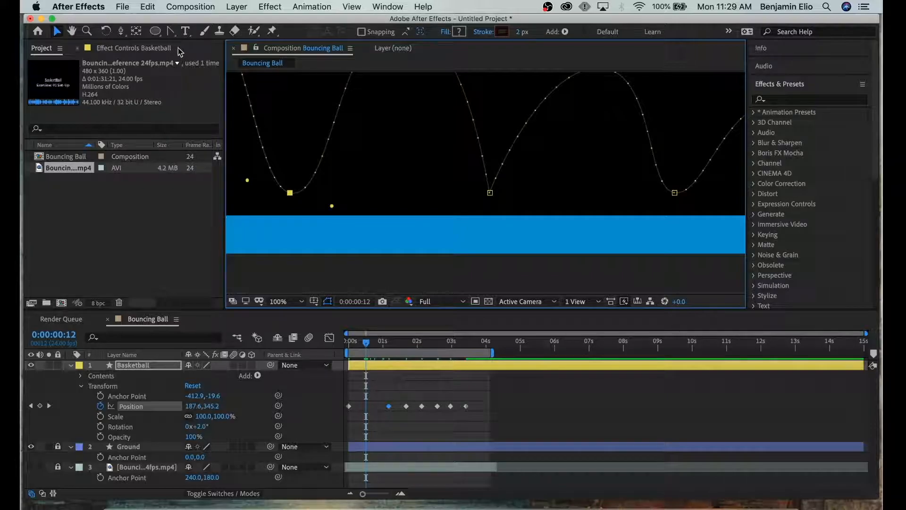
pyautogui.click(171, 32)
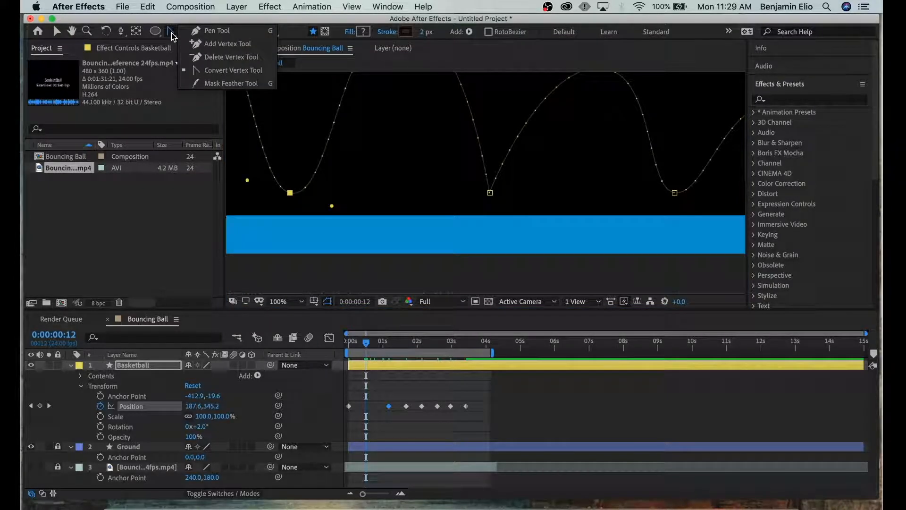
pyautogui.click(211, 71)
pyautogui.moveTo(247, 180); pyautogui.dragTo(280, 146)
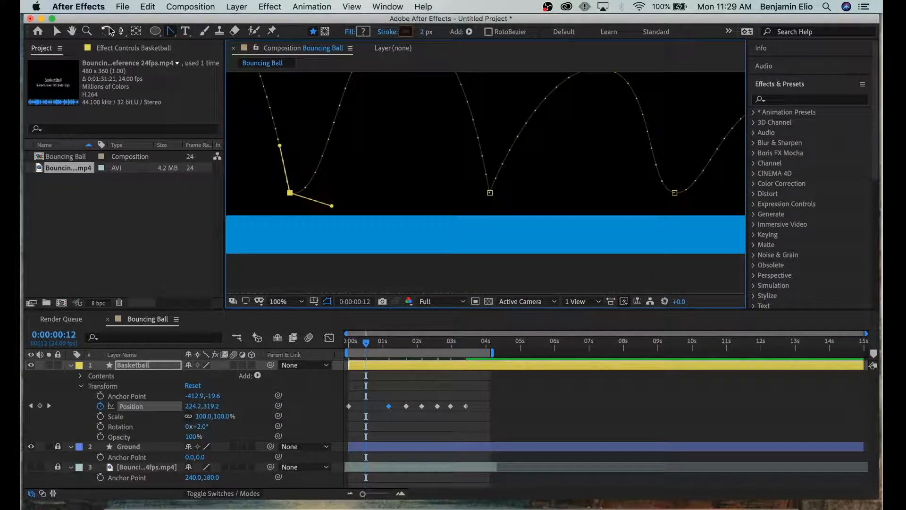
pyautogui.press('v')
pyautogui.moveTo(332, 204); pyautogui.dragTo(279, 124)
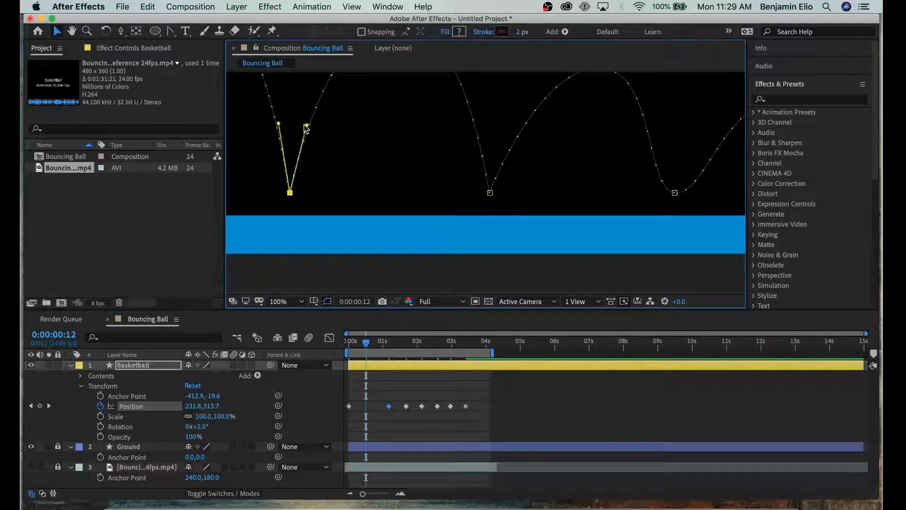
# Split the path handles at the third ground contact with the Convert Vertex tool and angle both upward into a V
pyautogui.moveTo(546, 148); pyautogui.dragTo(440, 158)
pyautogui.click(171, 31)
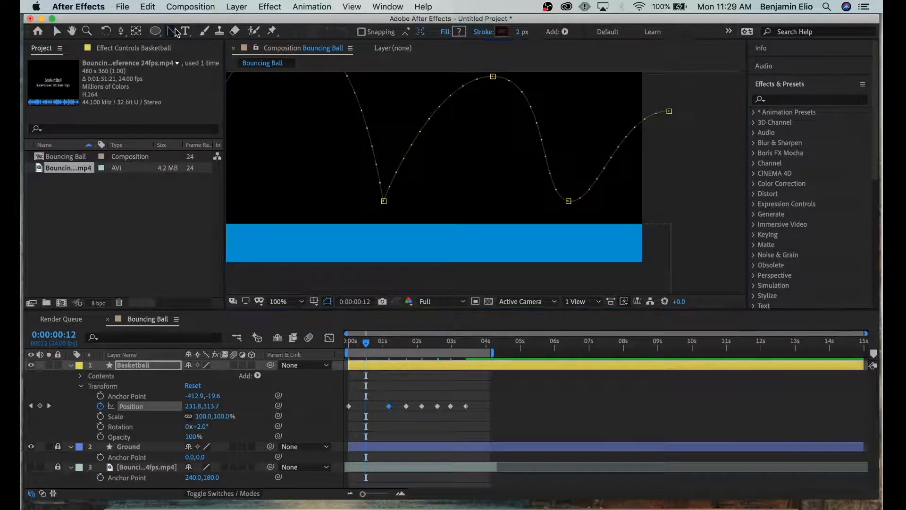
pyautogui.click(569, 202)
pyautogui.moveTo(568, 201); pyautogui.dragTo(555, 150)
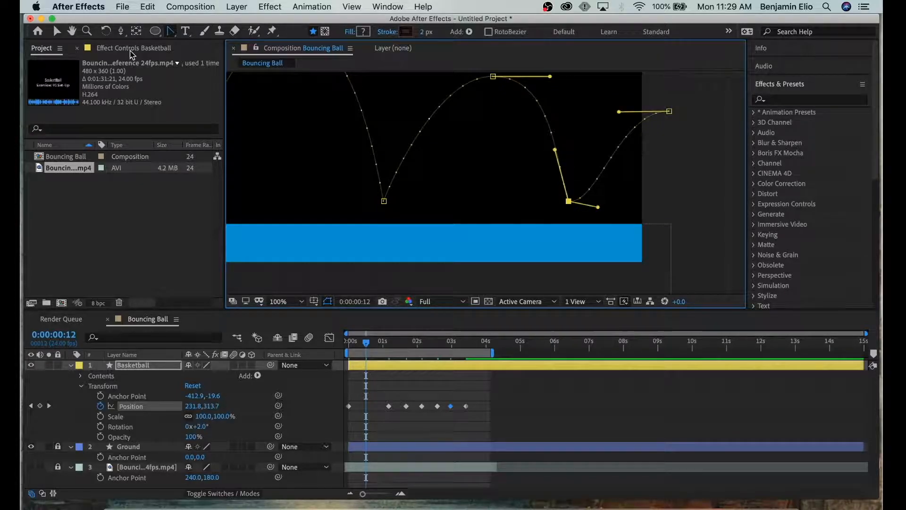
pyautogui.click(59, 32)
pyautogui.moveTo(598, 207); pyautogui.dragTo(585, 165)
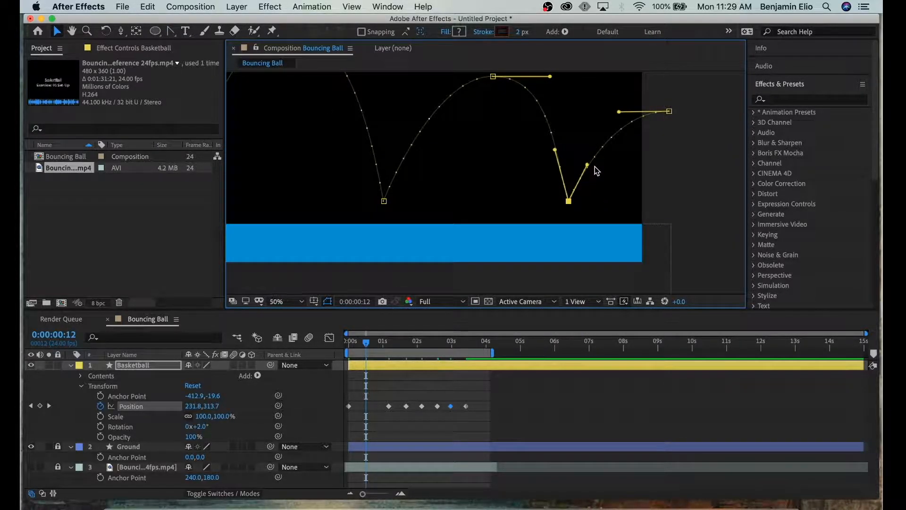
# Select only the Basketball layer and return the current time to 0:00:00:00
pyautogui.press(',')
pyautogui.click(378, 382)
pyautogui.click(384, 364)
pyautogui.moveTo(366, 345); pyautogui.dragTo(335, 346)
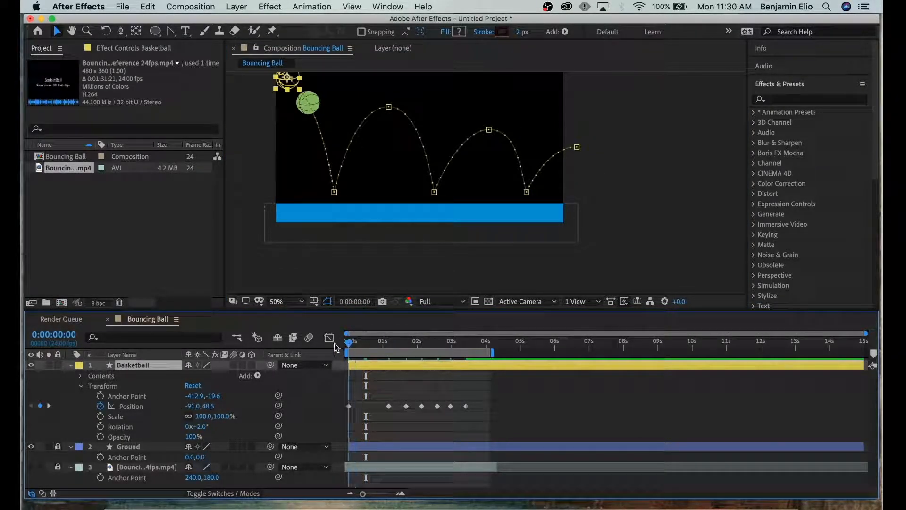
# Preview the basketball's bounce animation from 0:00:00:00 and from 0:00:00:19 to check its motion and timing
pyautogui.press('space')
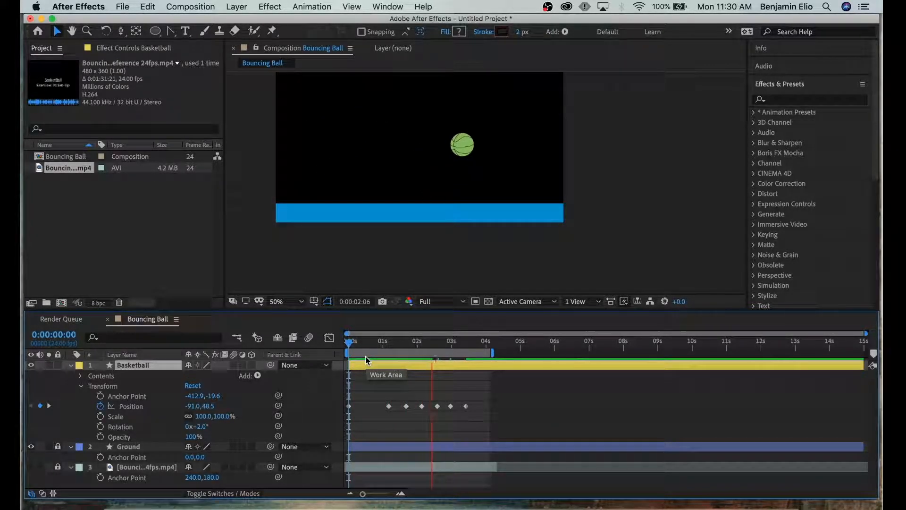
pyautogui.press('space')
pyautogui.moveTo(348, 342); pyautogui.dragTo(376, 347)
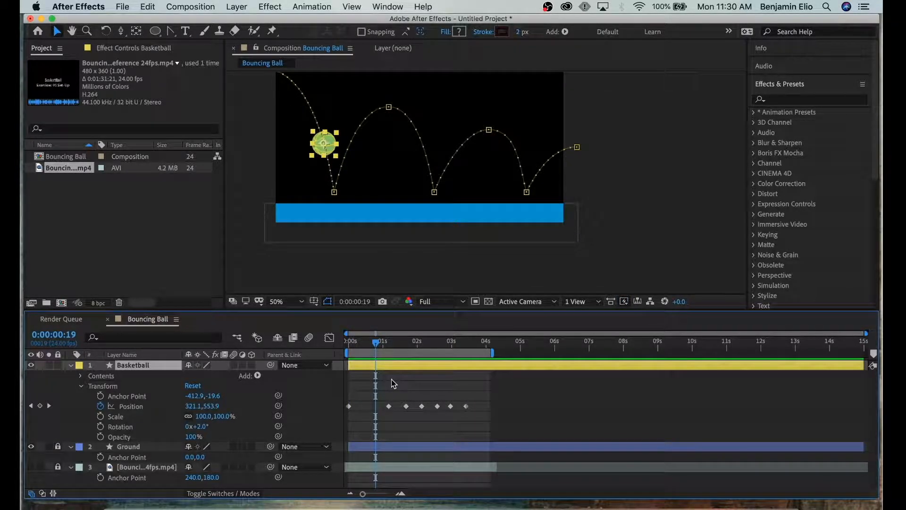
pyautogui.press('space')
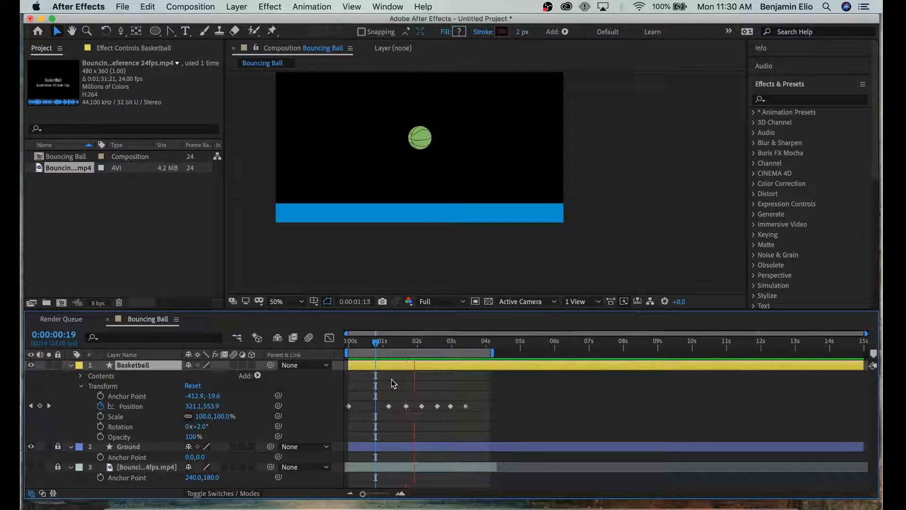
pyautogui.press('space')
pyautogui.moveTo(419, 348); pyautogui.dragTo(365, 351)
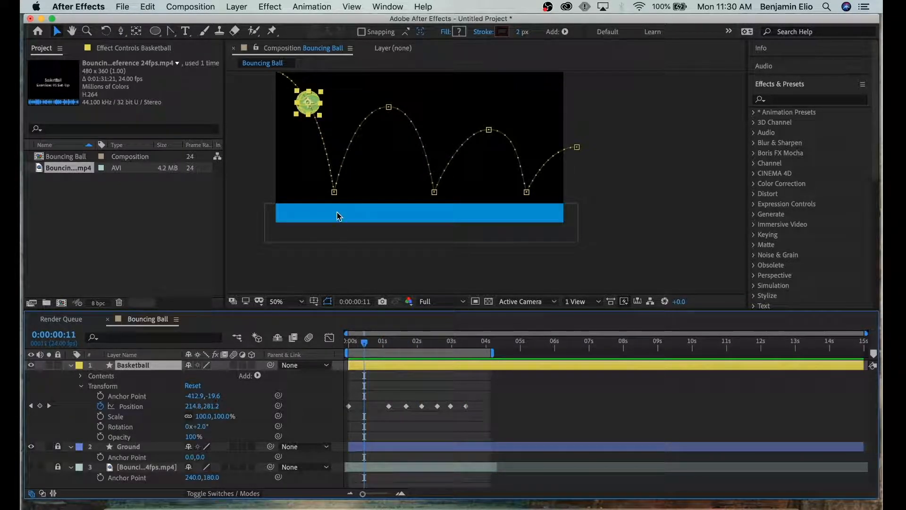
# Select the first ground contact's path point and examine the motion path's frame spacing around the bounces up to 0:00:02:14
pyautogui.click(335, 192)
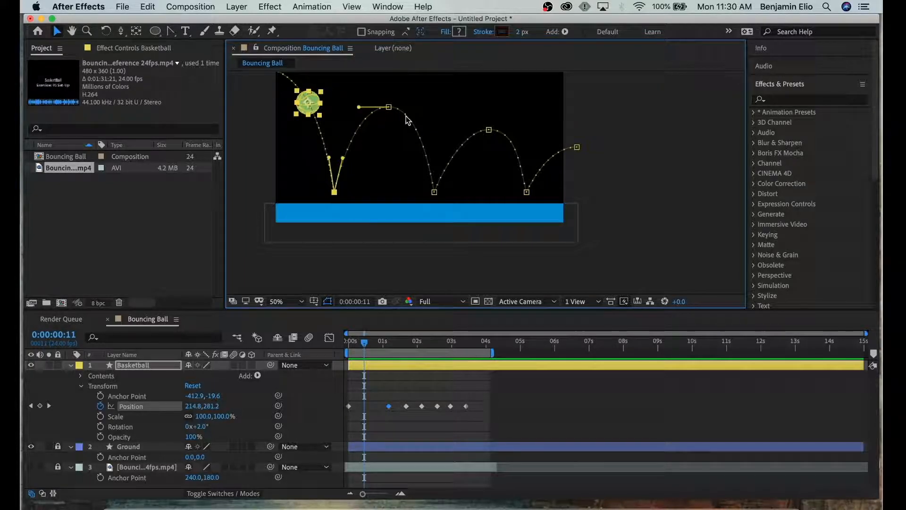
pyautogui.press('.')
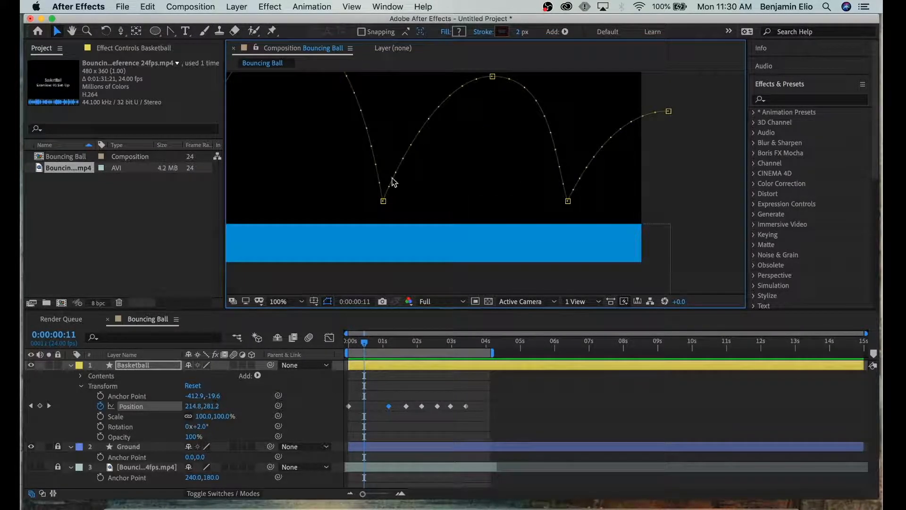
pyautogui.click(365, 346)
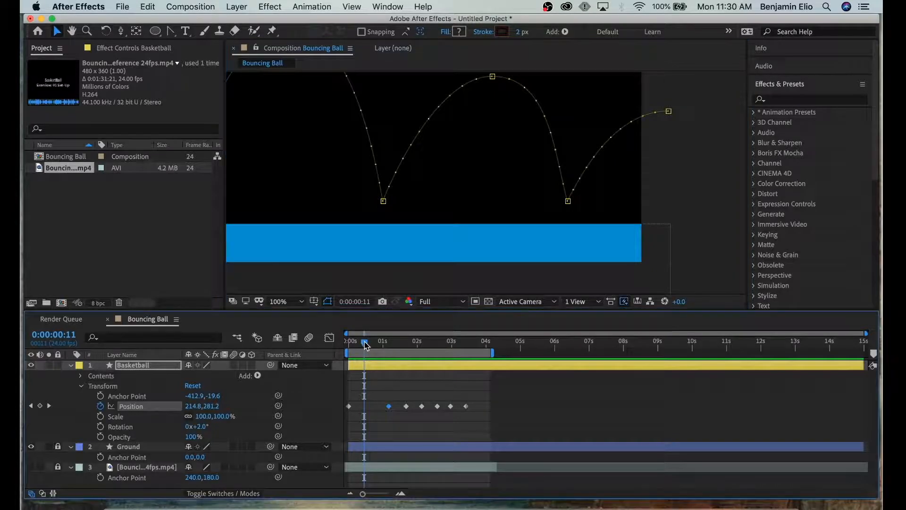
pyautogui.moveTo(374, 345); pyautogui.dragTo(436, 355)
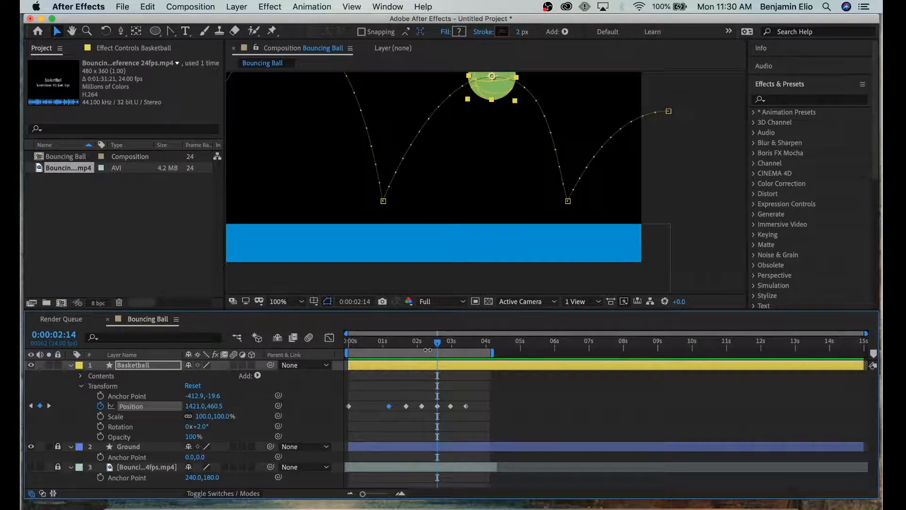
pyautogui.moveTo(438, 349); pyautogui.dragTo(402, 354)
pyautogui.press(',')
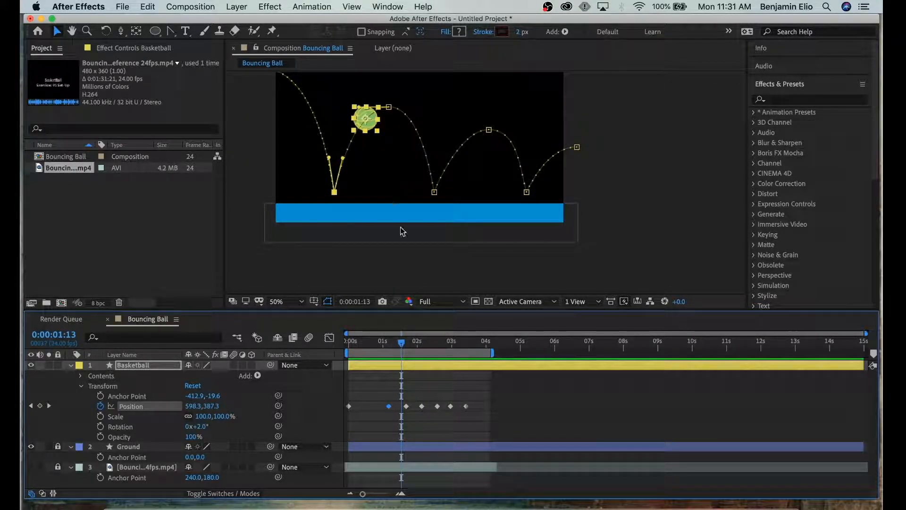
# Scrub between the first ground contact at 0:00:01:04 and the first peak at 0:00:01:16 to examine the ball's speed
pyautogui.moveTo(413, 341); pyautogui.dragTo(390, 410)
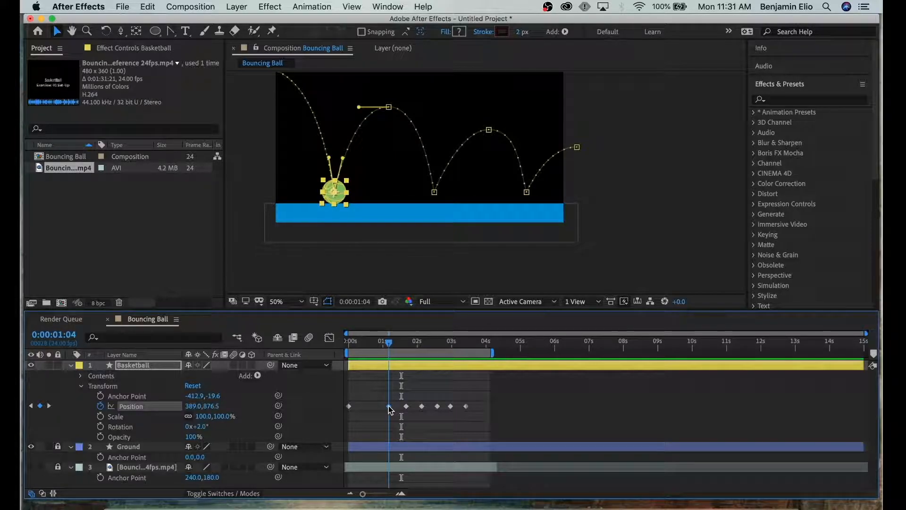
pyautogui.moveTo(389, 406); pyautogui.dragTo(393, 405)
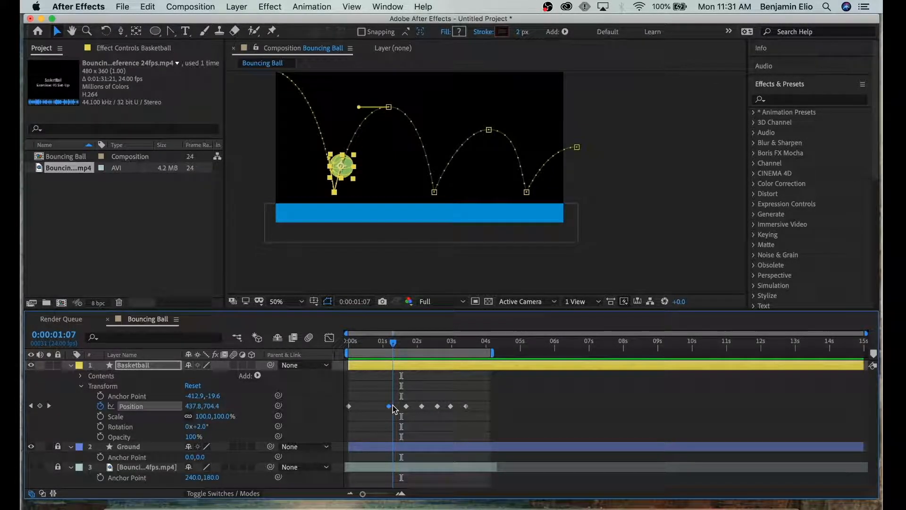
pyautogui.moveTo(392, 407); pyautogui.dragTo(406, 404)
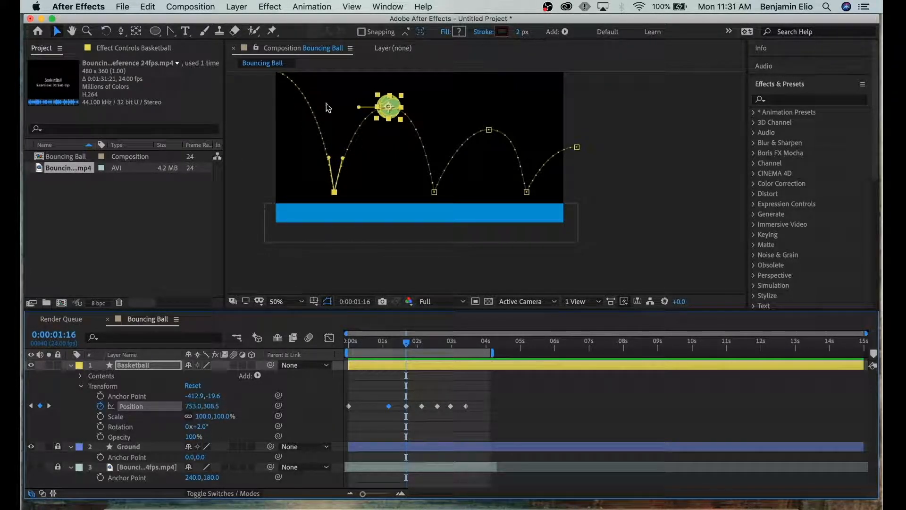
pyautogui.moveTo(409, 344); pyautogui.dragTo(409, 391)
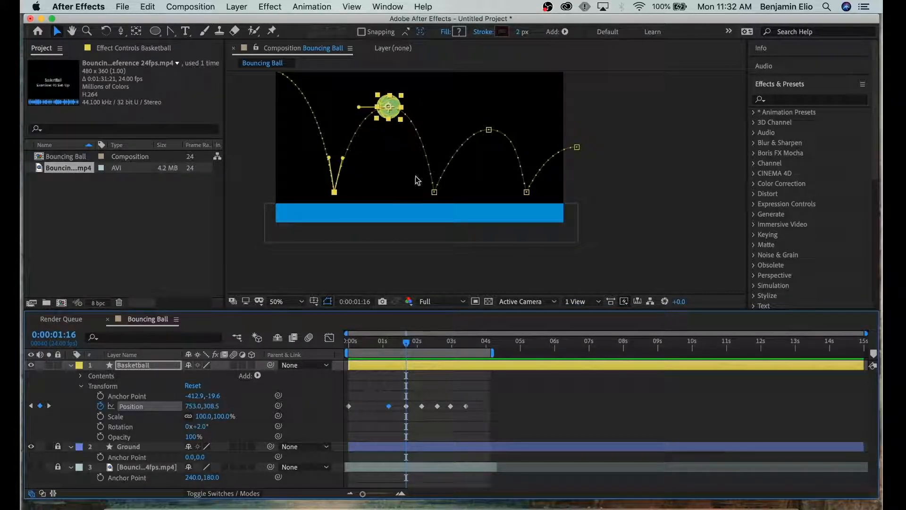
pyautogui.moveTo(406, 344)
pyautogui.mouseDown()
pyautogui.moveTo(394, 346)
pyautogui.moveTo(402, 348)
pyautogui.mouseUp()
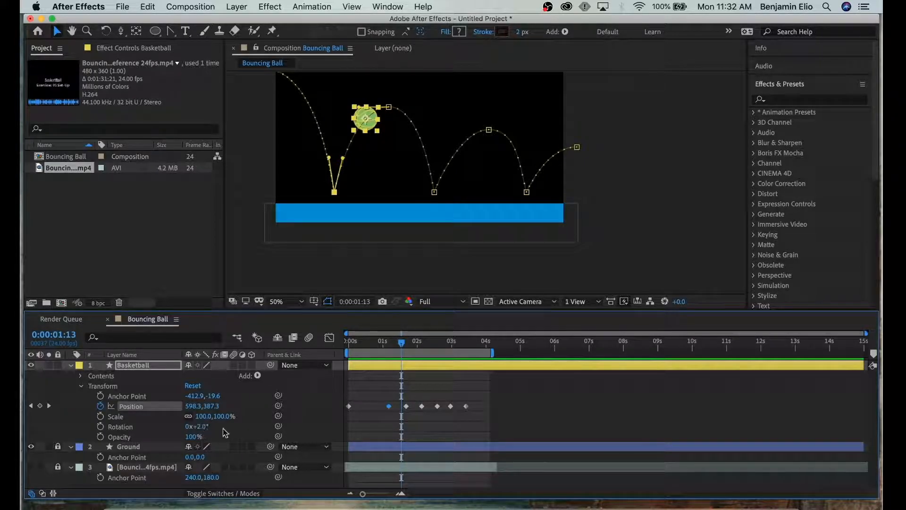
pyautogui.moveTo(402, 344); pyautogui.dragTo(396, 345)
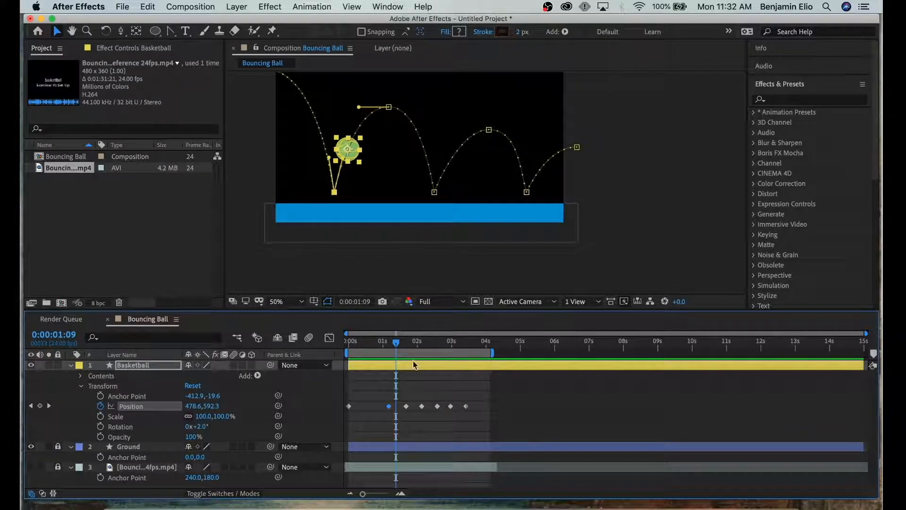
pyautogui.moveTo(393, 347); pyautogui.dragTo(388, 350)
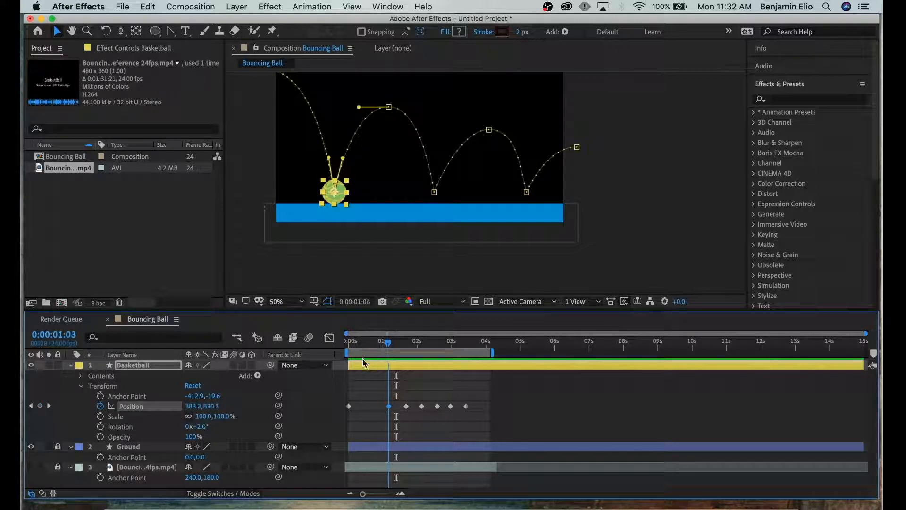
pyautogui.moveTo(387, 349); pyautogui.dragTo(337, 366)
# Apply Easy Ease to the first peak's Position keyframe at 0:00:01:16 and scrub back to 0:00:01:13 to check the slowdown
pyautogui.click(390, 344)
pyautogui.moveTo(391, 344); pyautogui.dragTo(406, 344)
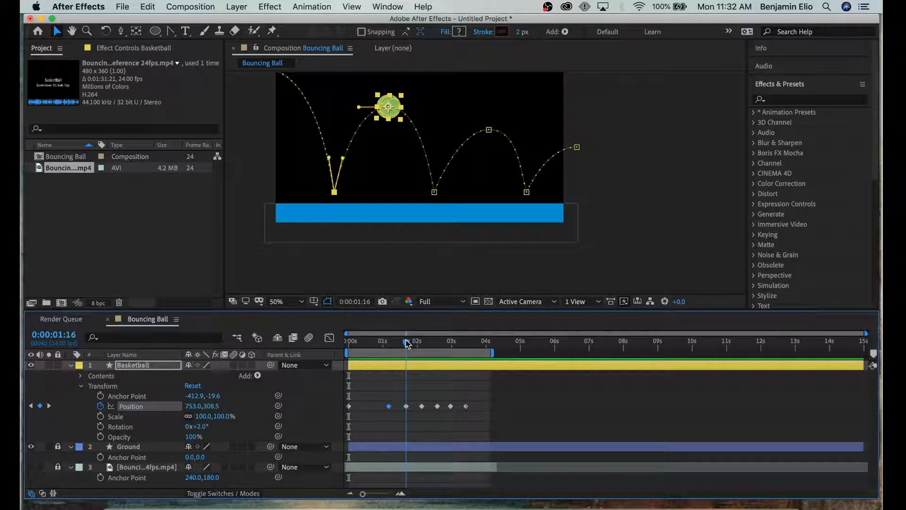
pyautogui.click(407, 407)
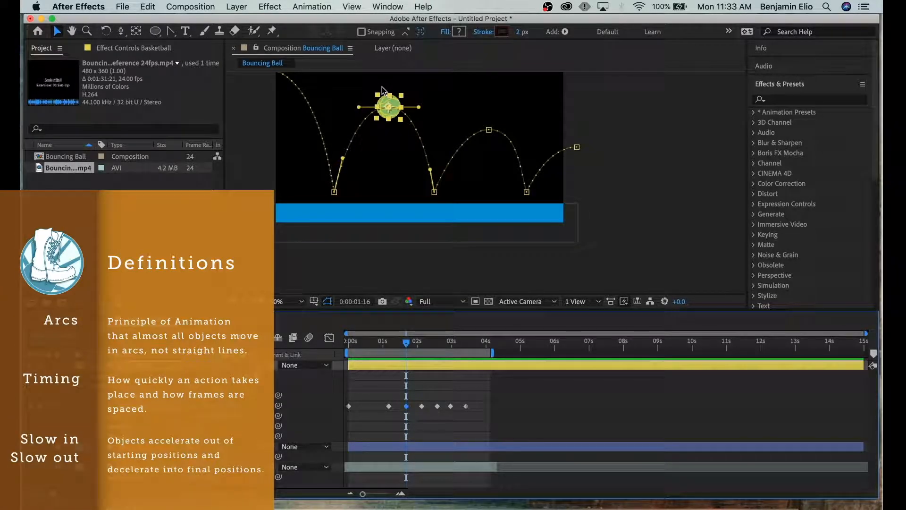
pyautogui.scroll(2, 400, 100)
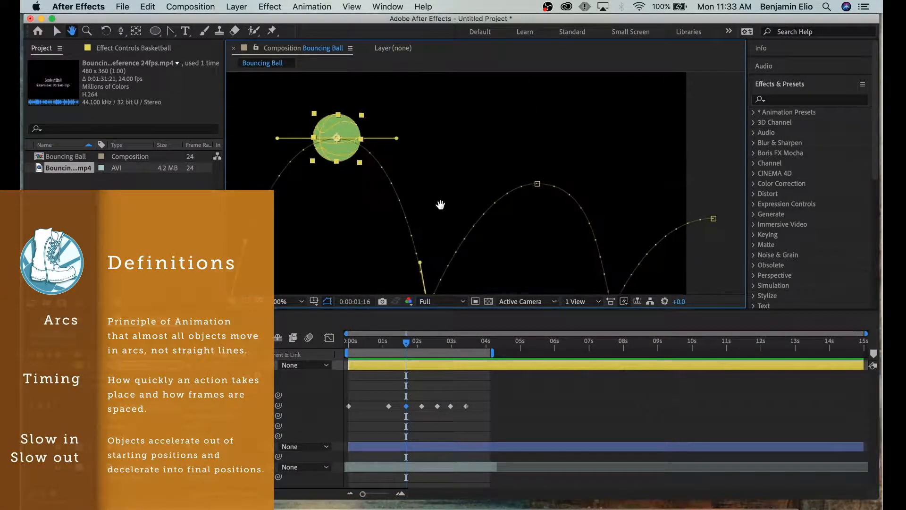
pyautogui.moveTo(364, 137); pyautogui.dragTo(446, 117)
pyautogui.press('v')
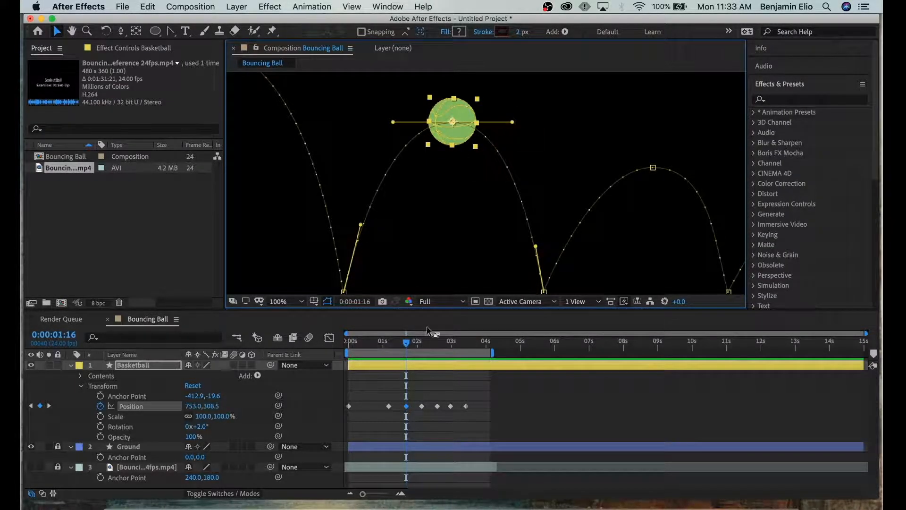
pyautogui.moveTo(407, 408)
pyautogui.rightClick(407, 407)
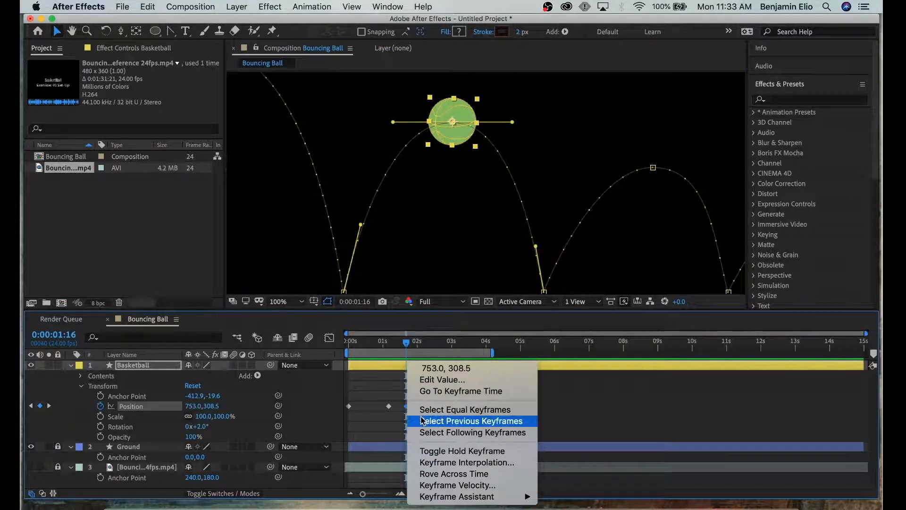
pyautogui.moveTo(470, 501)
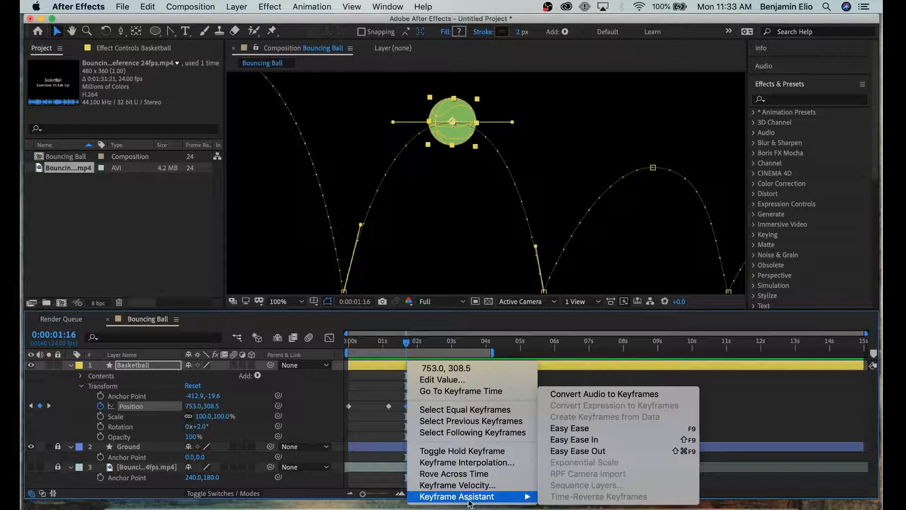
pyautogui.click(609, 430)
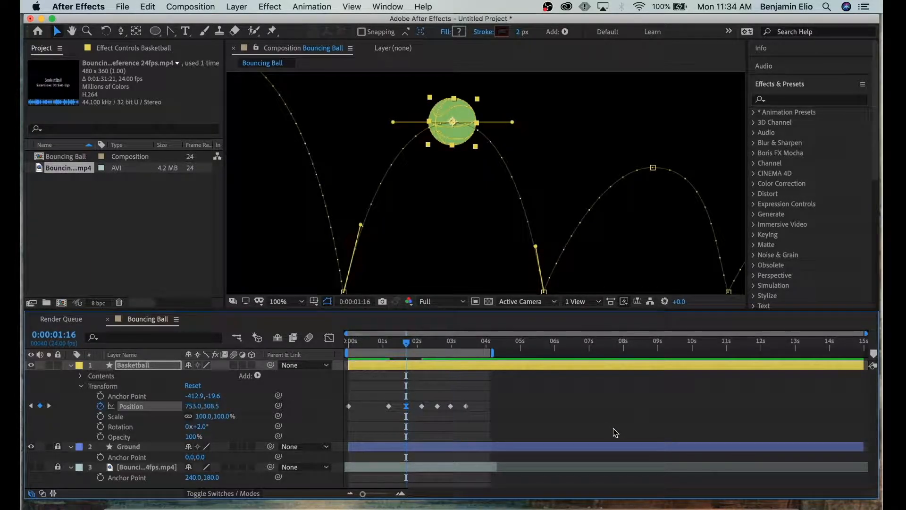
pyautogui.moveTo(406, 345)
pyautogui.mouseDown()
pyautogui.moveTo(390, 346)
pyautogui.moveTo(401, 346)
pyautogui.mouseUp()
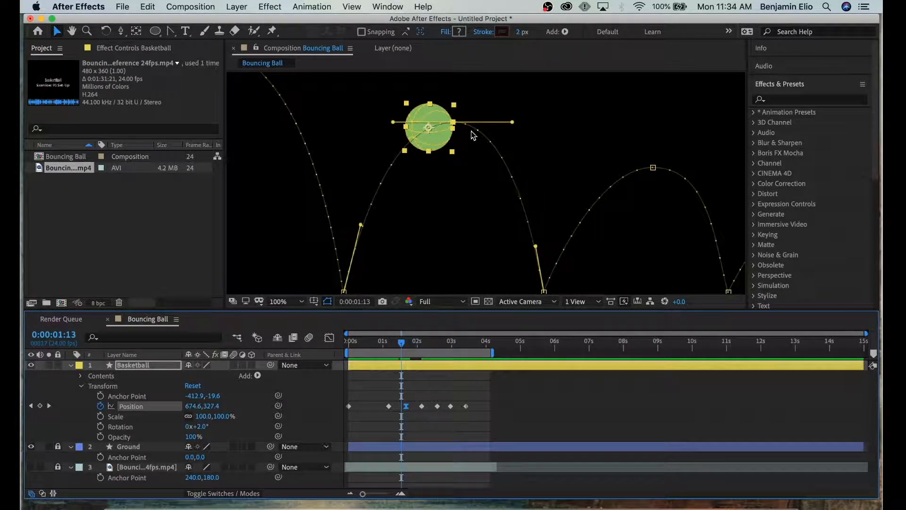
# Go to the second peak at 0:00:02:14 and apply Easy Ease to its Position keyframe
pyautogui.moveTo(409, 343); pyautogui.dragTo(438, 355)
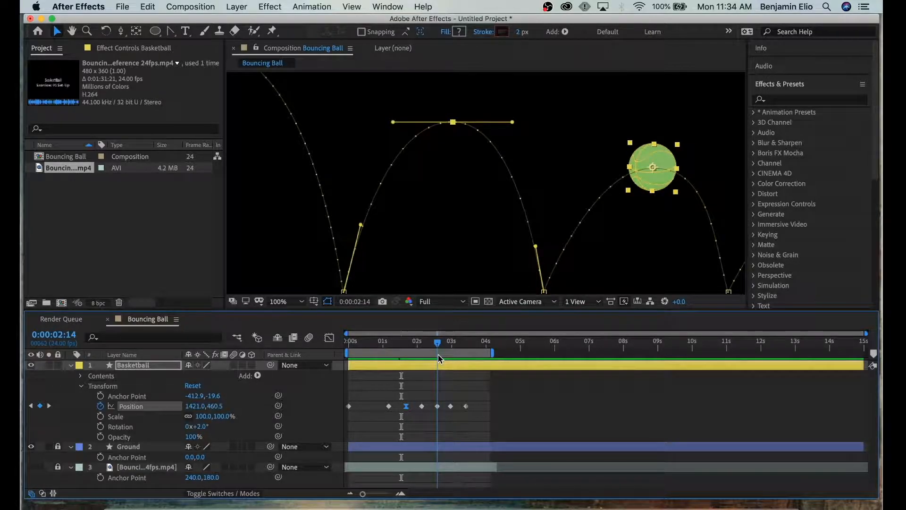
pyautogui.click(438, 406)
pyautogui.rightClick(437, 406)
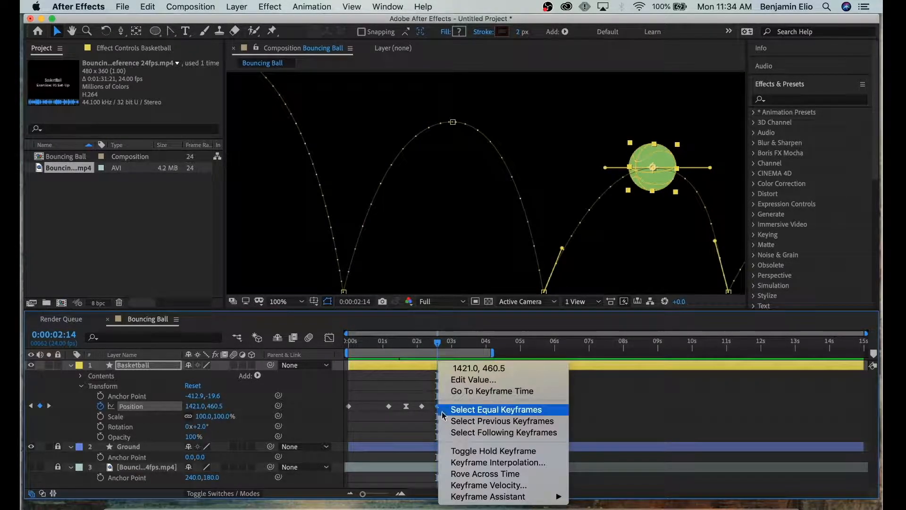
pyautogui.moveTo(543, 496)
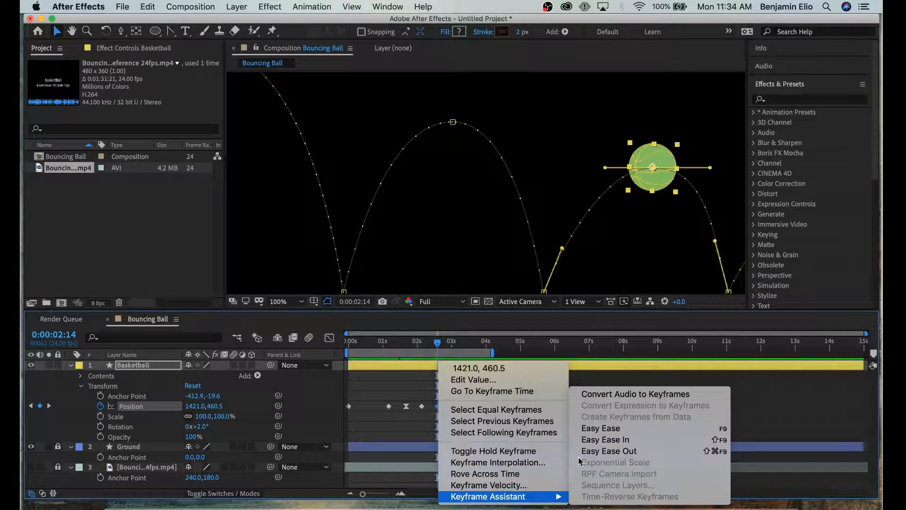
pyautogui.click(635, 428)
# Go to 0:00:03:10 and apply Easy Ease to the last Position keyframe, where the ball leaves the frame
pyautogui.moveTo(457, 346); pyautogui.dragTo(469, 344)
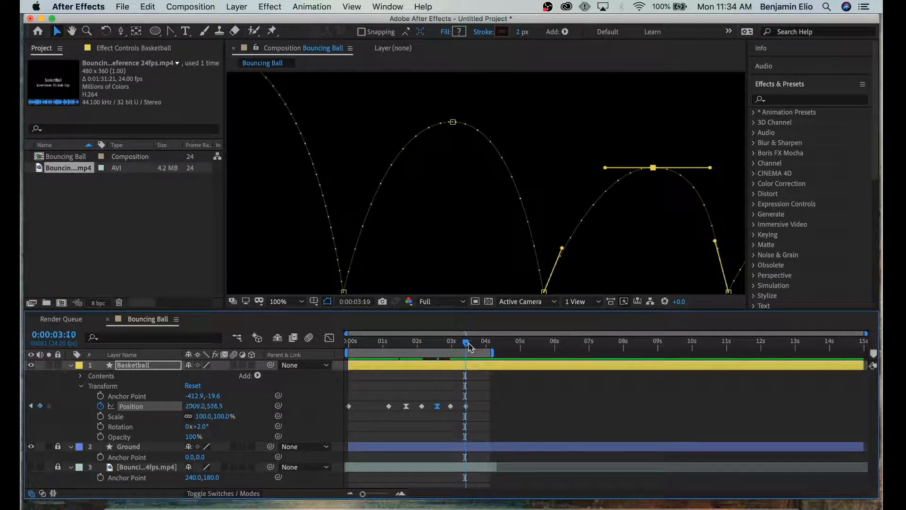
pyautogui.click(466, 406)
pyautogui.press('h')
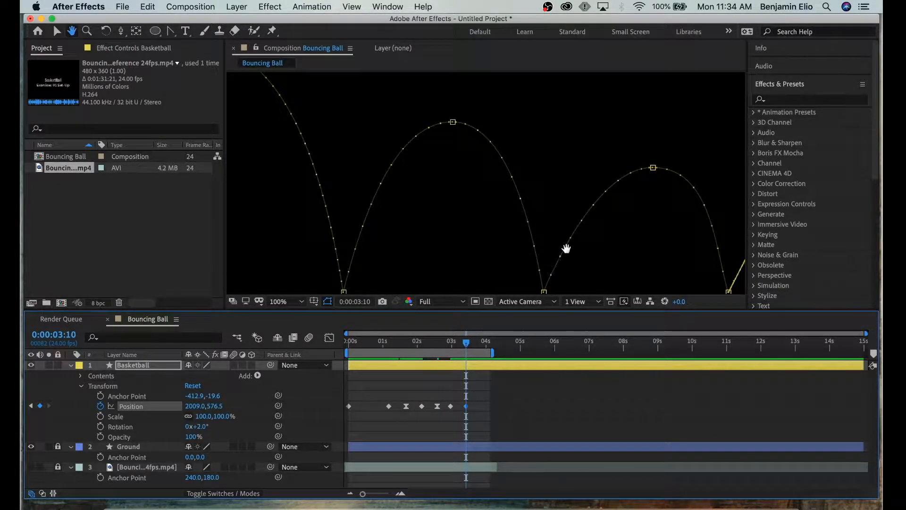
pyautogui.moveTo(568, 248); pyautogui.dragTo(468, 235)
pyautogui.press('v')
pyautogui.rightClick(468, 406)
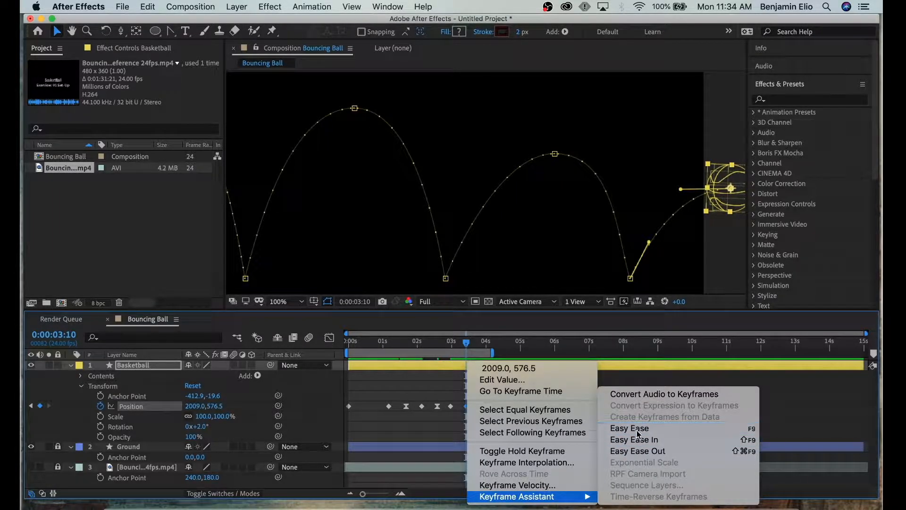
pyautogui.click(637, 431)
# Apply Easy Ease Out to the first Position keyframe at 0:00:00:00 and scrub to 0:00:00:07 to check the ball's entry
pyautogui.moveTo(459, 345); pyautogui.dragTo(338, 345)
pyautogui.press(',')
pyautogui.press('space')
pyautogui.moveTo(343, 162); pyautogui.dragTo(382, 174)
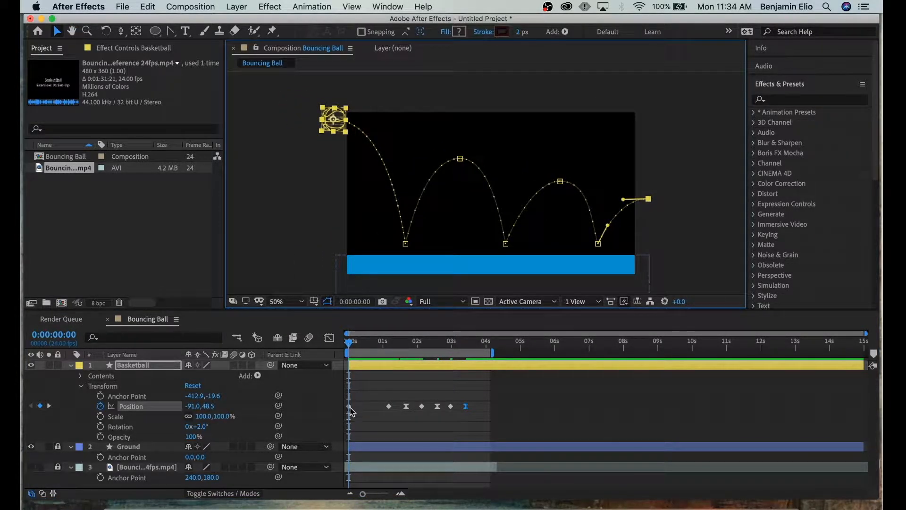
pyautogui.rightClick(349, 406)
pyautogui.moveTo(409, 503)
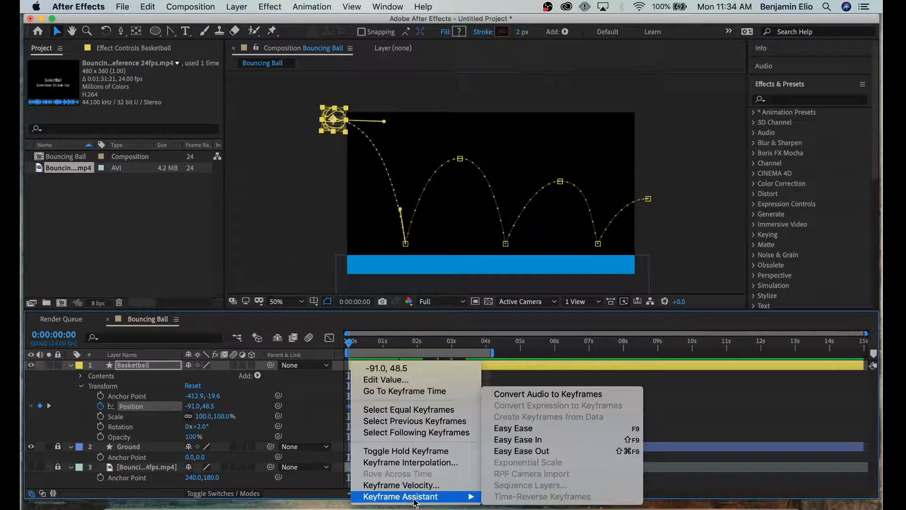
pyautogui.click(551, 452)
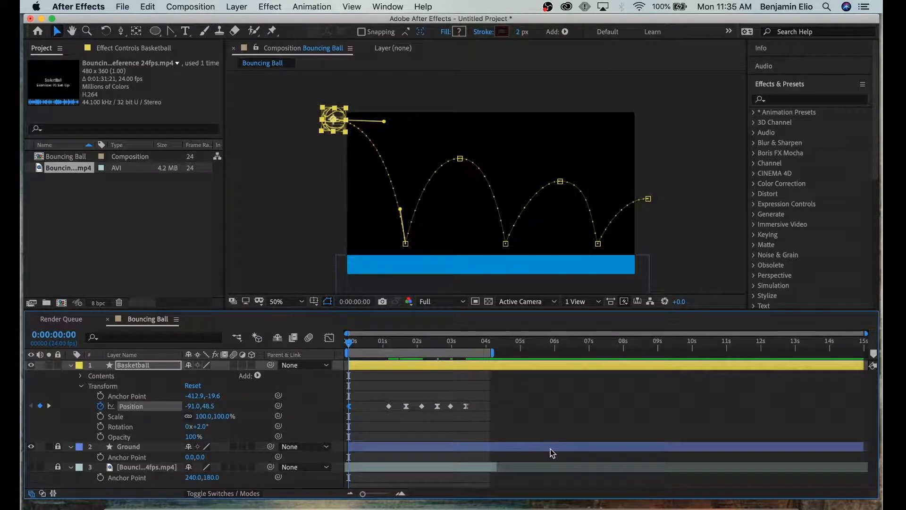
pyautogui.click(477, 423)
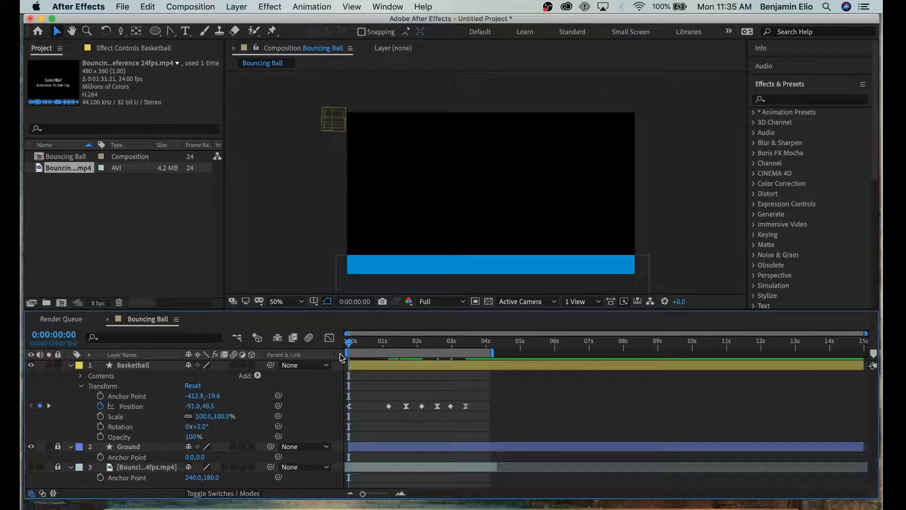
pyautogui.moveTo(350, 343); pyautogui.dragTo(359, 348)
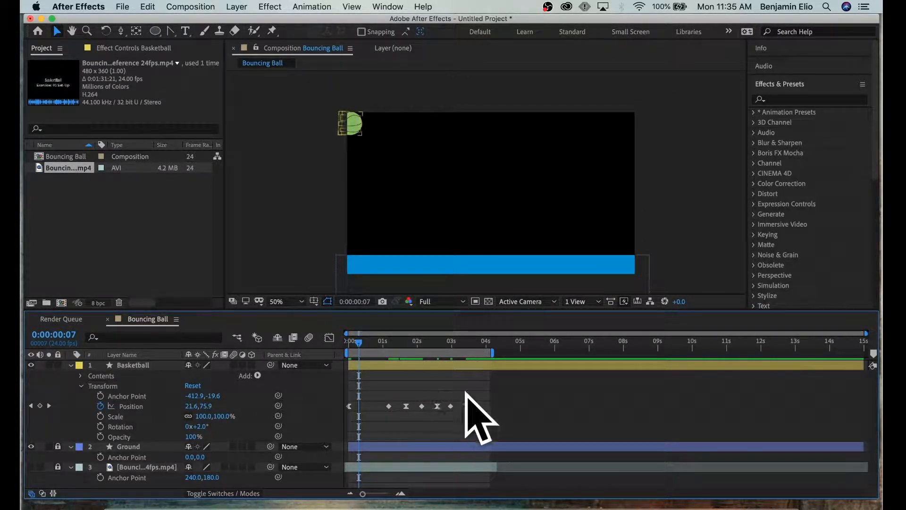
# Go to the first peak at 0:00:01:16 and revert its Position keyframe from Easy Ease to a plain linear keyframe
pyautogui.click(404, 341)
pyautogui.moveTo(404, 346); pyautogui.dragTo(406, 346)
pyautogui.click(406, 407)
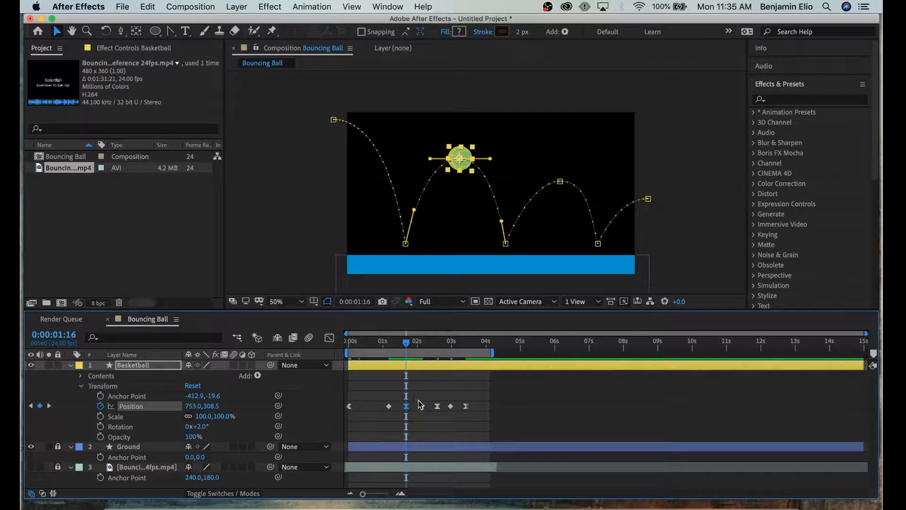
pyautogui.rightClick(407, 406)
pyautogui.moveTo(461, 496)
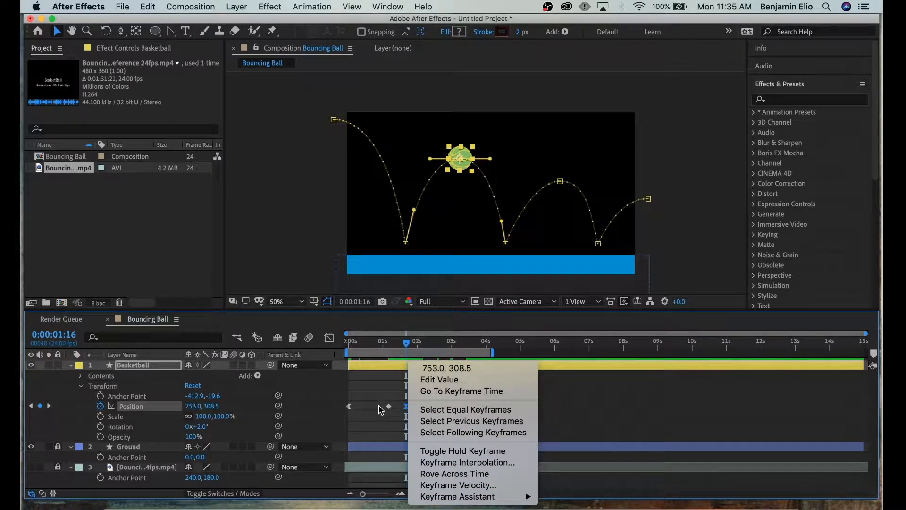
pyautogui.click(382, 409)
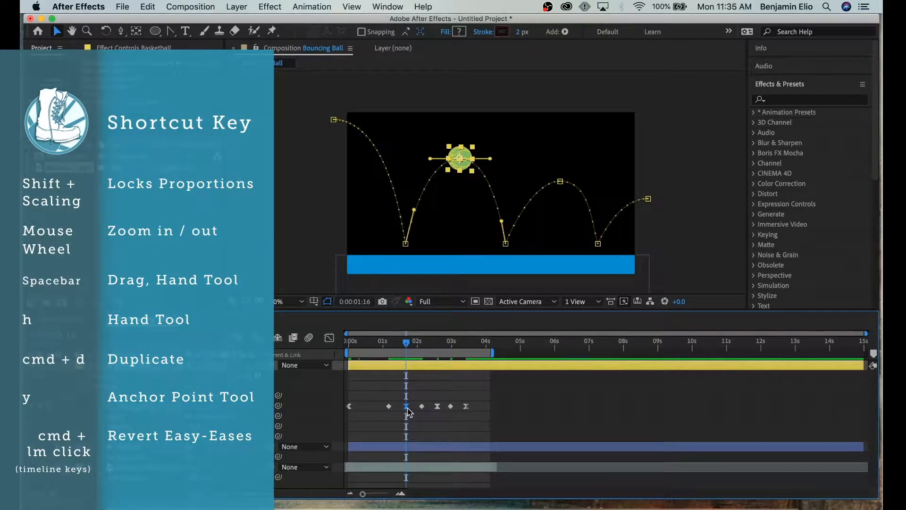
pyautogui.click(416, 421)
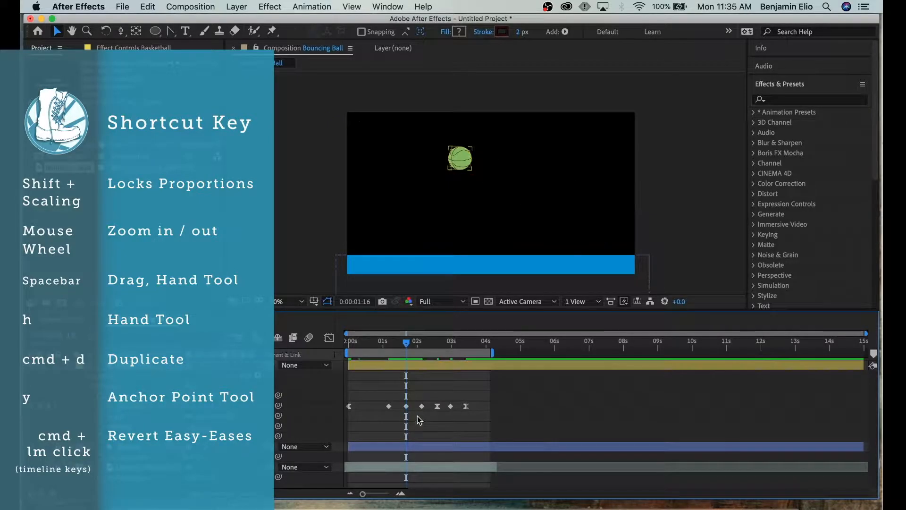
# Reapply Easy Ease to the first peak's Position keyframe at 0:00:01:16
pyautogui.moveTo(406, 346); pyautogui.dragTo(406, 345)
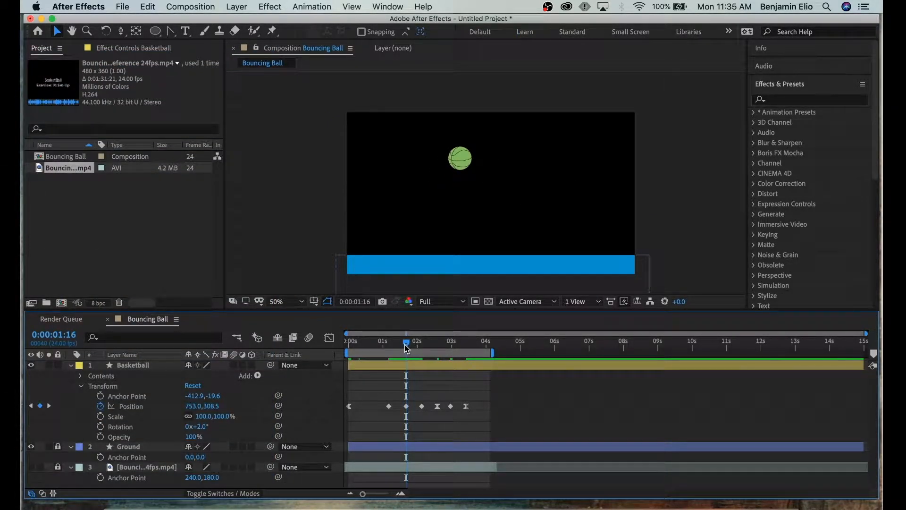
pyautogui.click(406, 405)
pyautogui.press('F9')
pyautogui.click(419, 393)
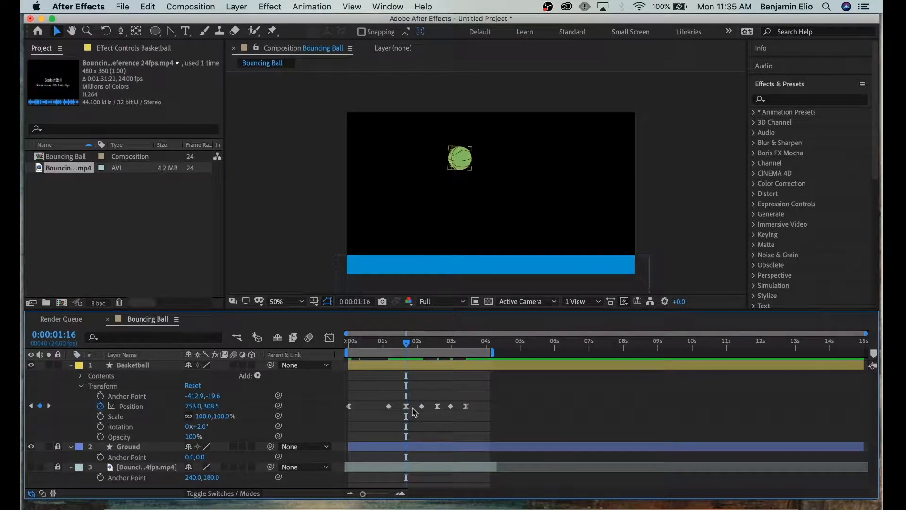
# Try Easy Ease In on the first ground-contact Position keyframe at 0:00:01:05, scrub around it, and revert that keyframe to linear
pyautogui.moveTo(396, 344); pyautogui.dragTo(391, 351)
pyautogui.click(389, 405)
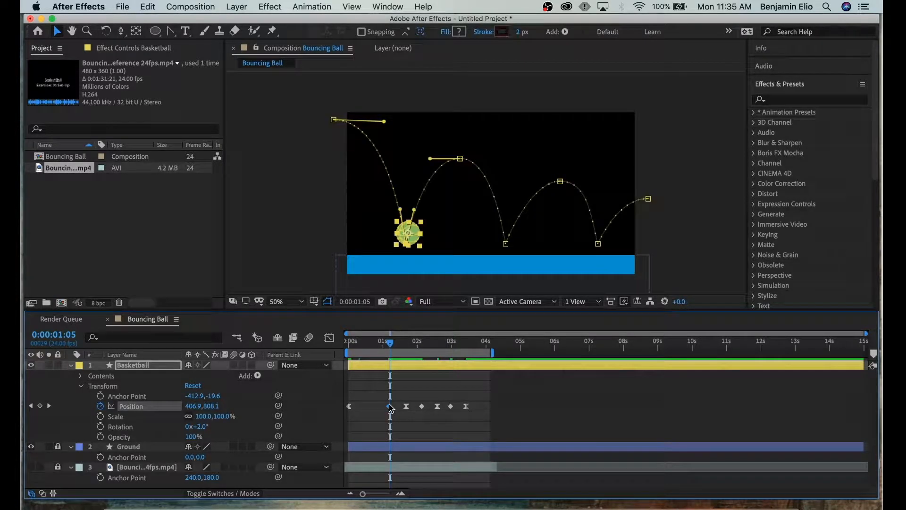
pyautogui.rightClick(389, 405)
pyautogui.moveTo(472, 499)
pyautogui.click(565, 441)
pyautogui.moveTo(382, 343); pyautogui.dragTo(391, 352)
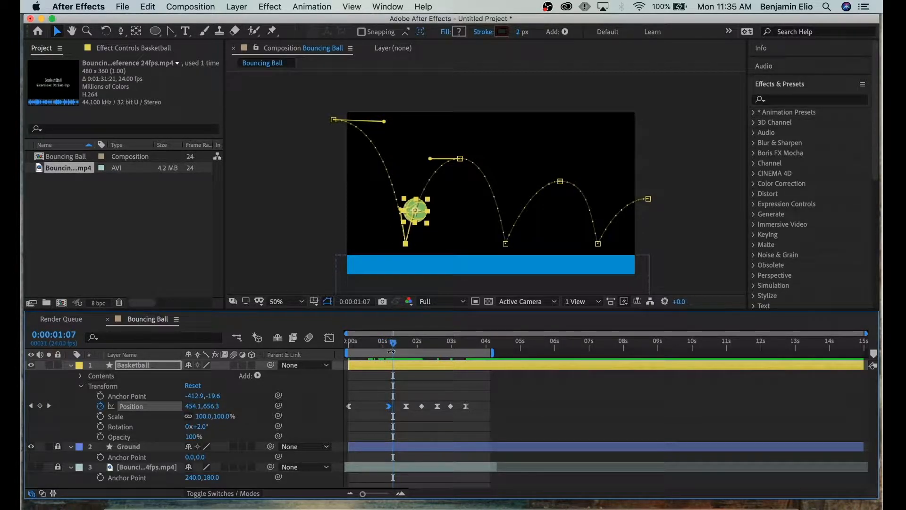
pyautogui.keyDown('super'); pyautogui.click(389, 407); pyautogui.keyUp('super')
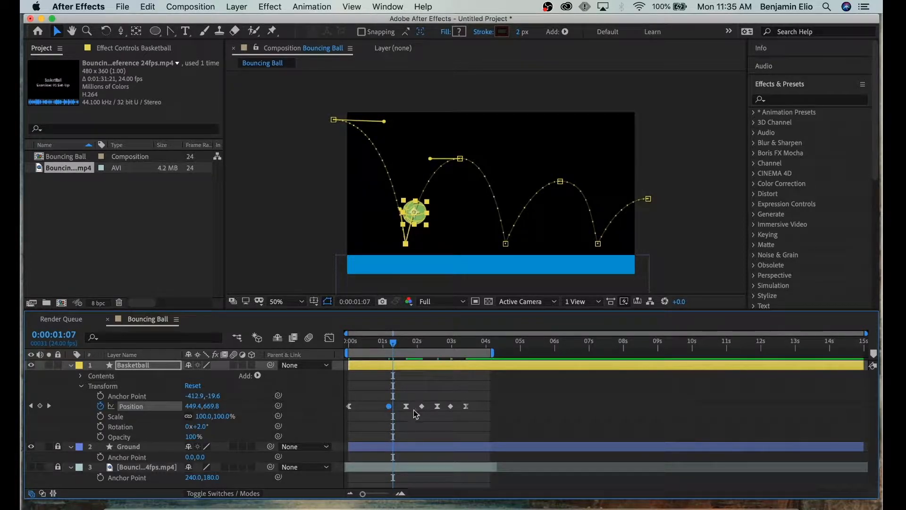
pyautogui.keyDown('super'); pyautogui.click(389, 407); pyautogui.keyUp('super')
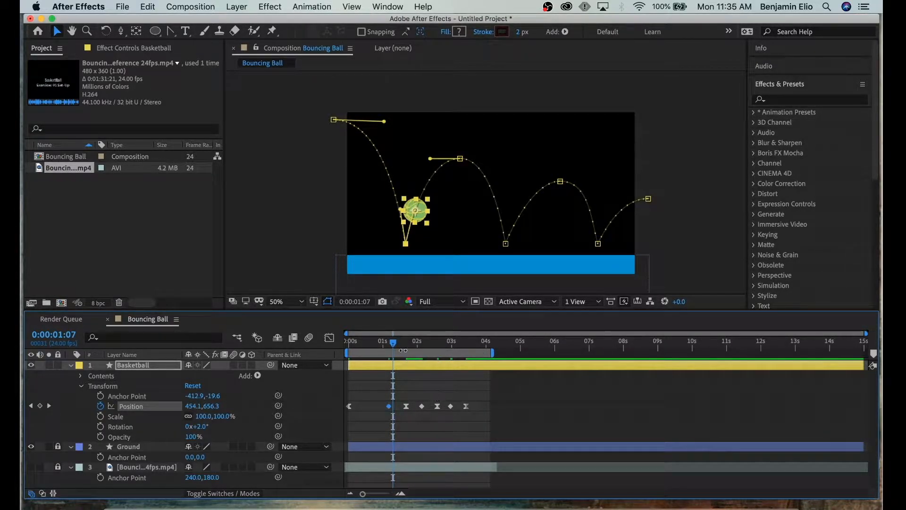
# Preview the bounce from 0:00:00:00, and scrub from the first peak back to 0:00:00:12 to check the timing
pyautogui.moveTo(396, 343); pyautogui.dragTo(349, 341)
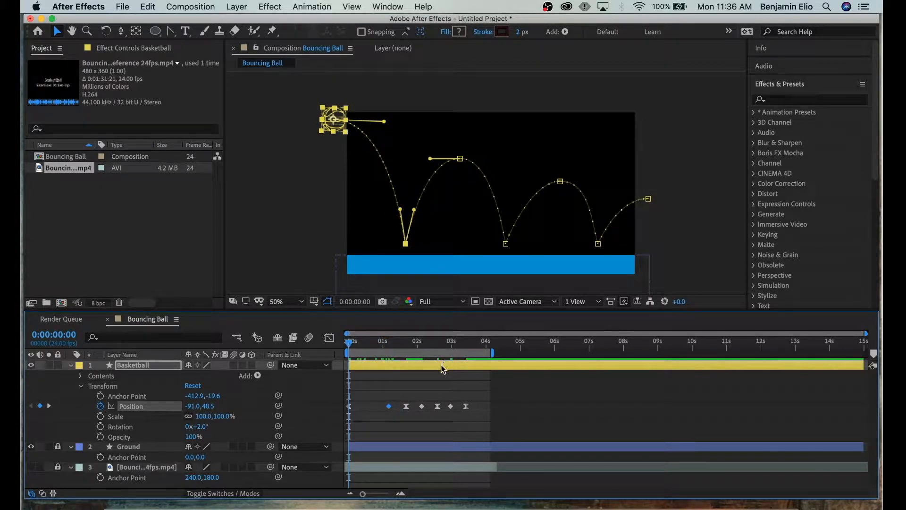
pyautogui.click(432, 376)
pyautogui.press('space')
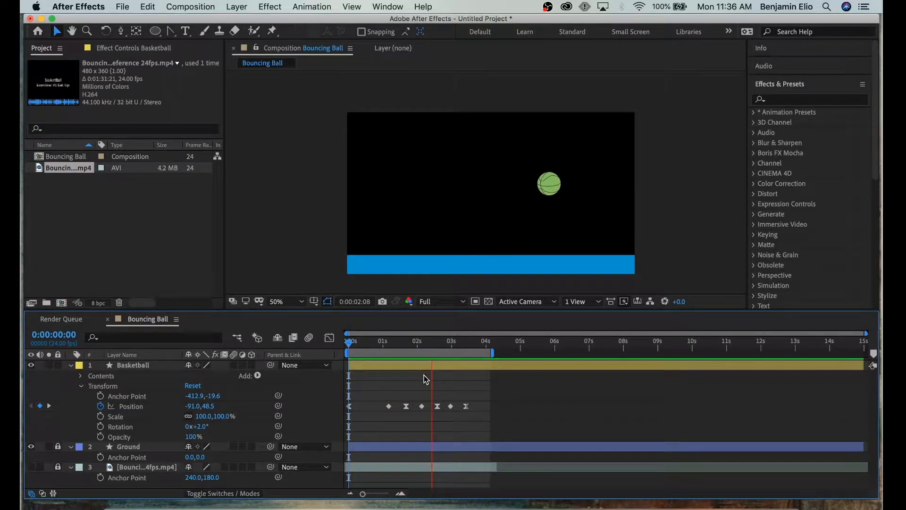
pyautogui.click(405, 342)
pyautogui.moveTo(405, 348); pyautogui.dragTo(364, 376)
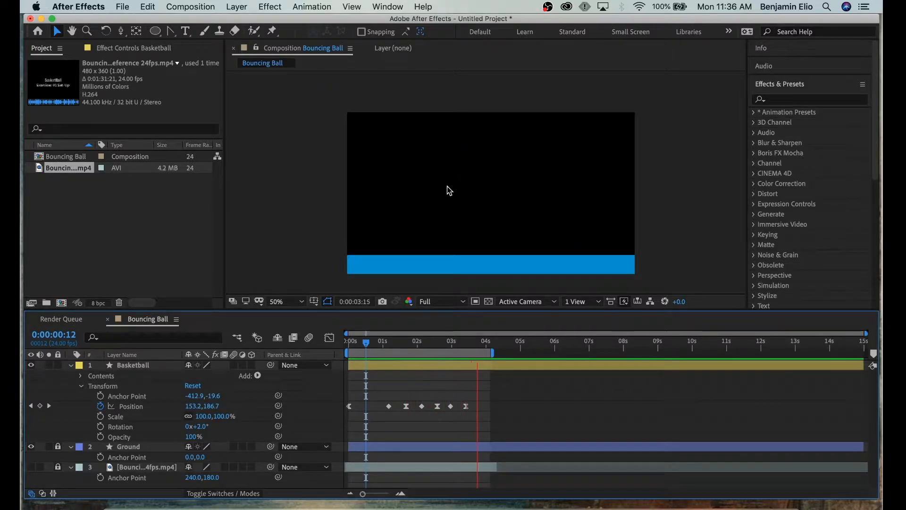
# Play the animation from the first peak at 0:00:01:16 through the ball's exit to examine the eased motion
pyautogui.click(406, 344)
pyautogui.moveTo(406, 344); pyautogui.dragTo(406, 345)
pyautogui.press('space')
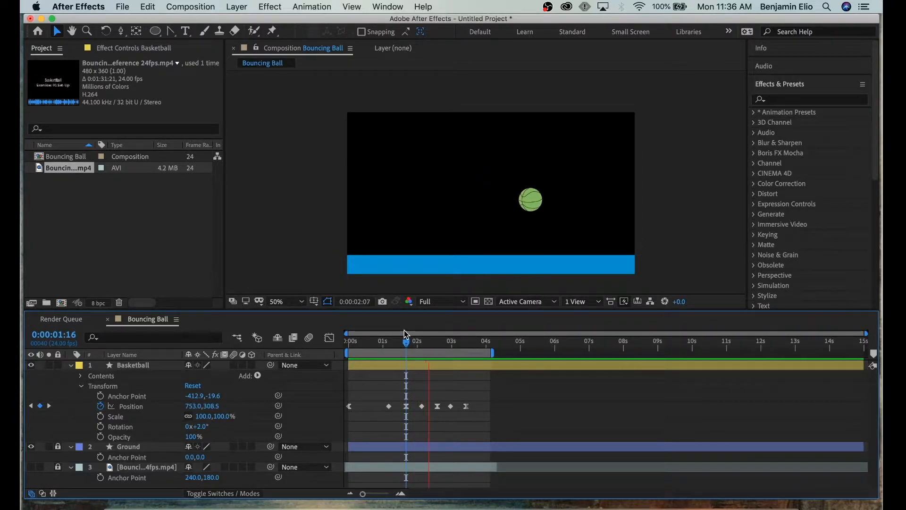
pyautogui.press('space')
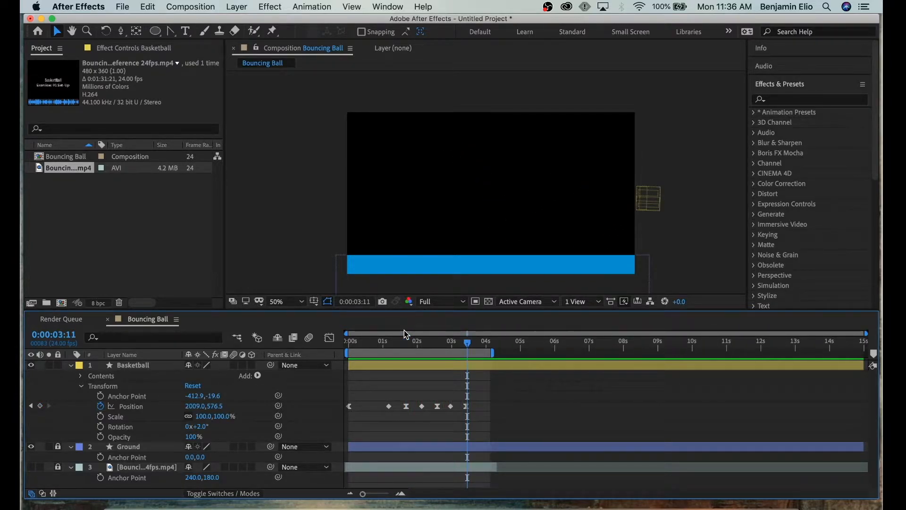
# Return to 0:00:00:00 and replay the whole bounce to review the finished slow-in and slow-out
pyautogui.moveTo(356, 341); pyautogui.dragTo(323, 350)
pyautogui.press('space')
pyautogui.moveTo(357, 347); pyautogui.dragTo(340, 360)
pyautogui.press('space')
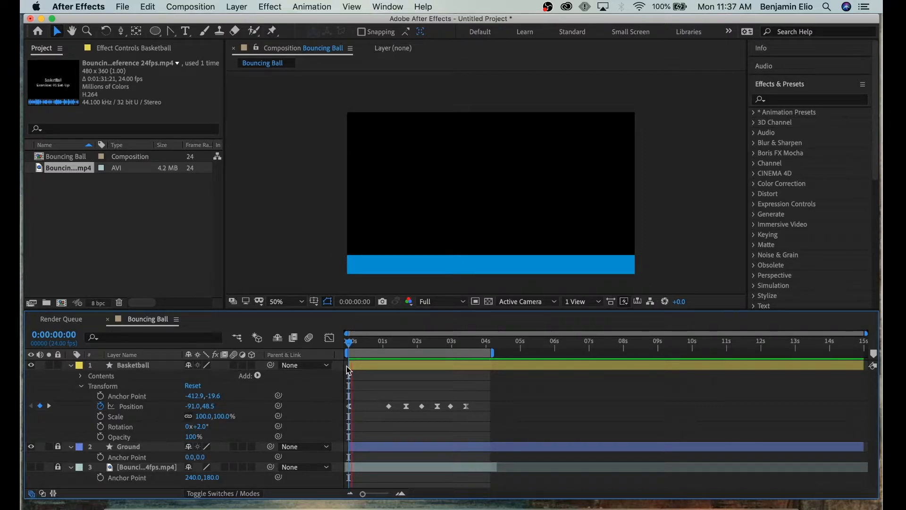